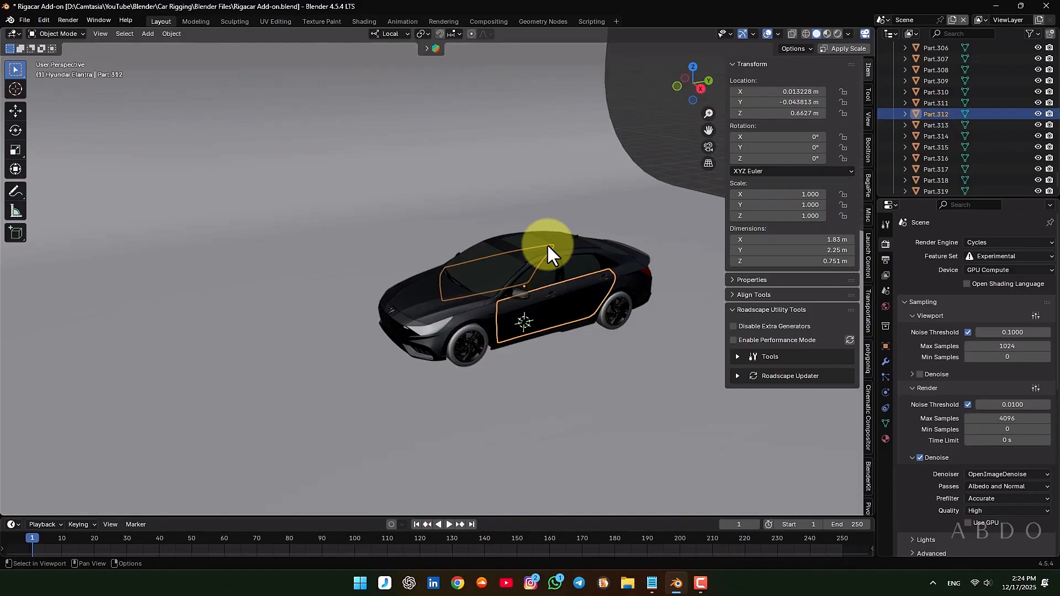
Clear the door selection and hide the viewport sidebar beside the Hyundai Elantra model
{"action": "left_click", "coordinate": [546, 244]}
{"action": "left_click", "coordinate": [633, 150]}
{"action": "middle_click_drag", "start_coordinate": [568, 286], "coordinate": [409, 283]}
{"action": "scroll", "coordinate": [312, 352], "scroll_direction": "up", "scroll_amount": 3}
{"action": "key", "text": "n"}
{"action": "scroll", "coordinate": [314, 287], "scroll_direction": "up", "scroll_amount": 4}
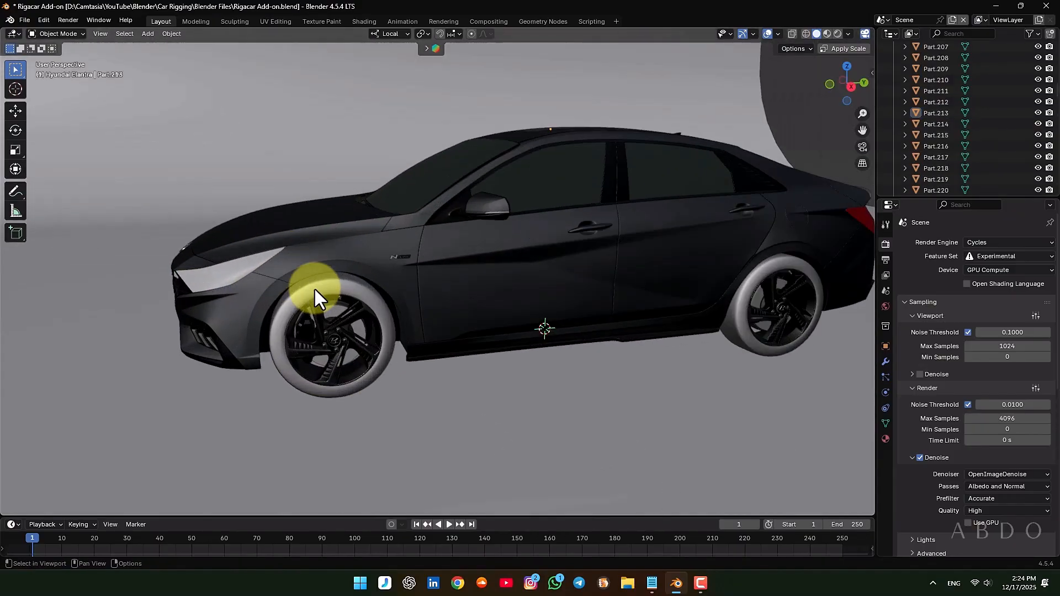
Select the front left wheel's rim parts, valve stem and tire together
{"action": "left_click", "coordinate": [339, 290]}
{"action": "scroll", "coordinate": [339, 290], "scroll_direction": "up", "scroll_amount": 2}
{"action": "scroll", "coordinate": [387, 233], "scroll_direction": "up", "scroll_amount": 4}
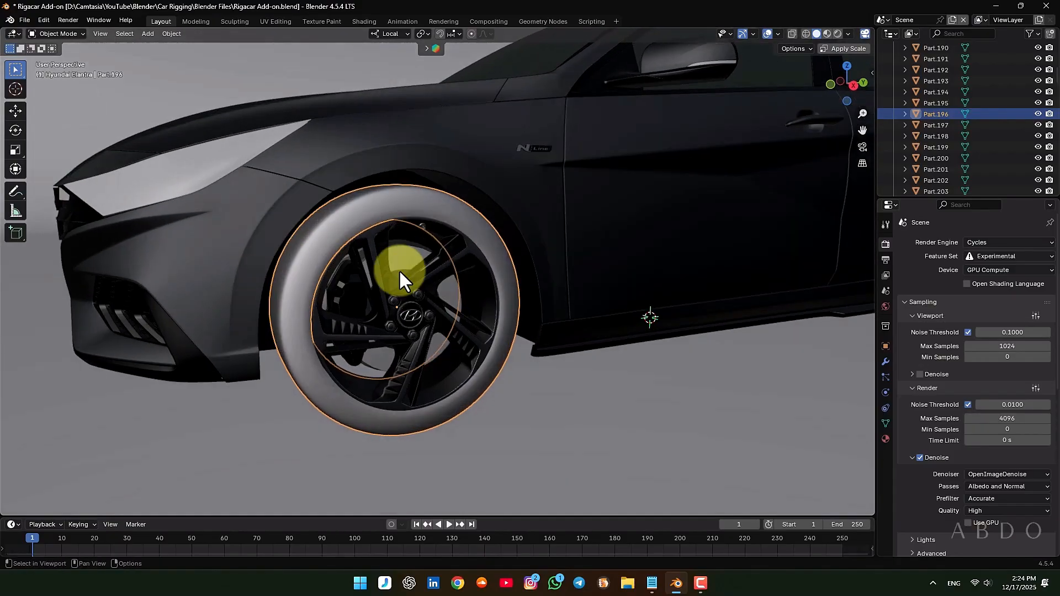
{"action": "scroll", "coordinate": [347, 239], "scroll_direction": "up", "scroll_amount": 4}
{"action": "left_click", "coordinate": [360, 239]}
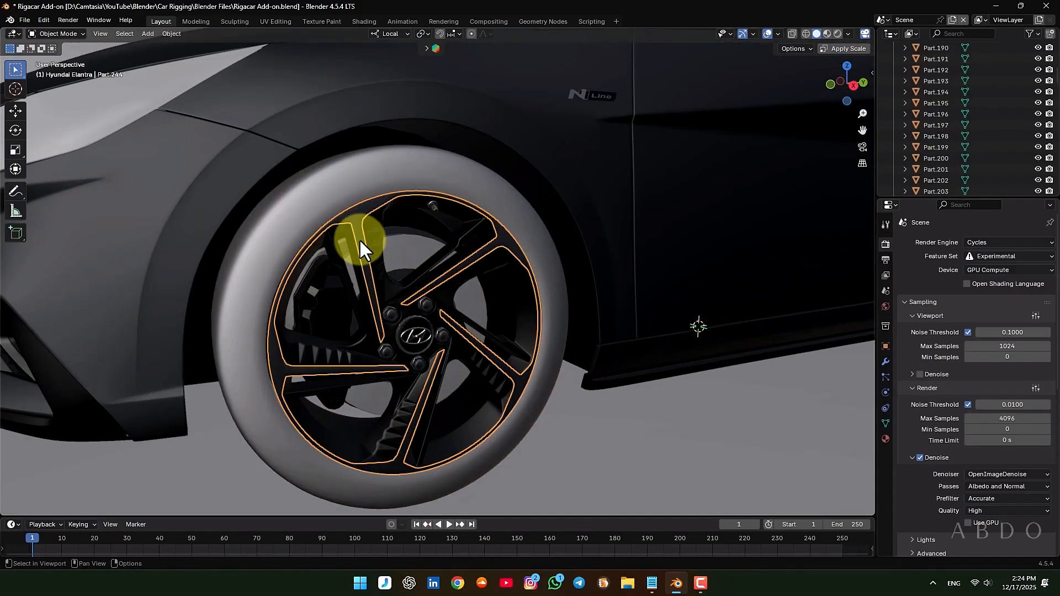
{"action": "scroll", "coordinate": [374, 233], "scroll_direction": "up", "scroll_amount": 3}
{"action": "left_click", "coordinate": [409, 251], "text": "shift"}
{"action": "middle_click_drag", "start_coordinate": [409, 250], "coordinate": [394, 257]}
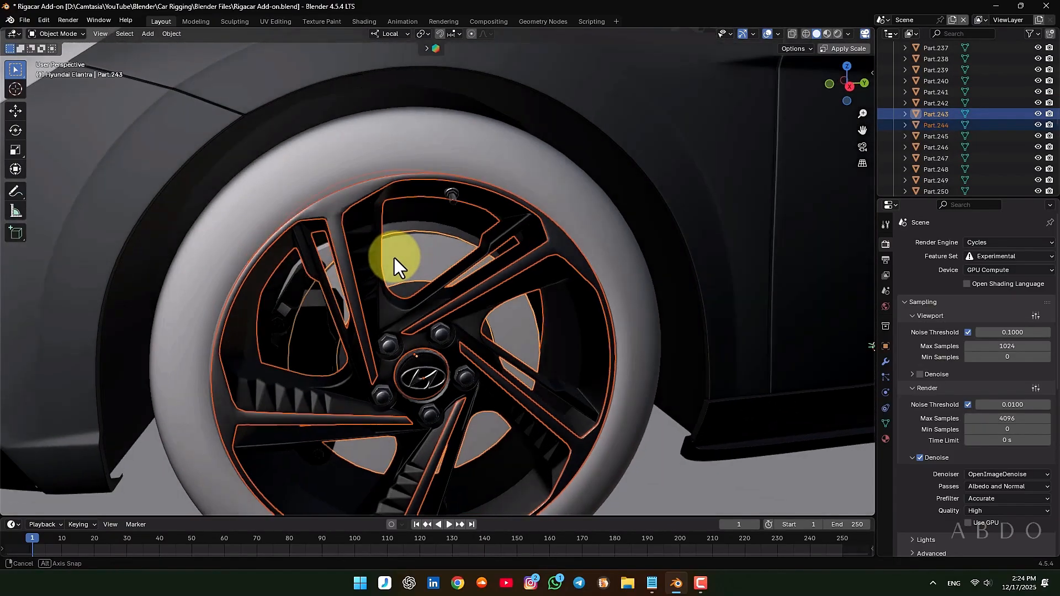
{"action": "left_click", "coordinate": [451, 198], "text": "shift"}
{"action": "left_click", "coordinate": [475, 153], "text": "shift"}
{"action": "scroll", "coordinate": [342, 298], "scroll_direction": "down", "scroll_amount": 3}
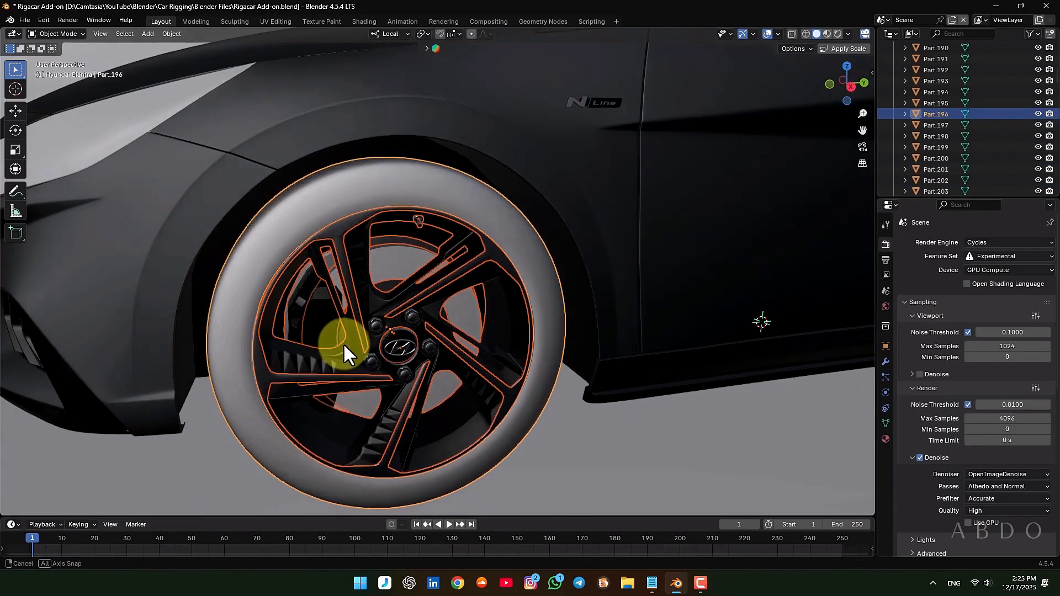
Add the front left wheel's Hyundai logo, center cap and lug nuts to the selection
{"action": "middle_click_drag", "start_coordinate": [343, 343], "coordinate": [358, 346]}
{"action": "scroll", "coordinate": [385, 352], "scroll_direction": "up", "scroll_amount": 5}
{"action": "left_click", "coordinate": [403, 333], "text": "shift"}
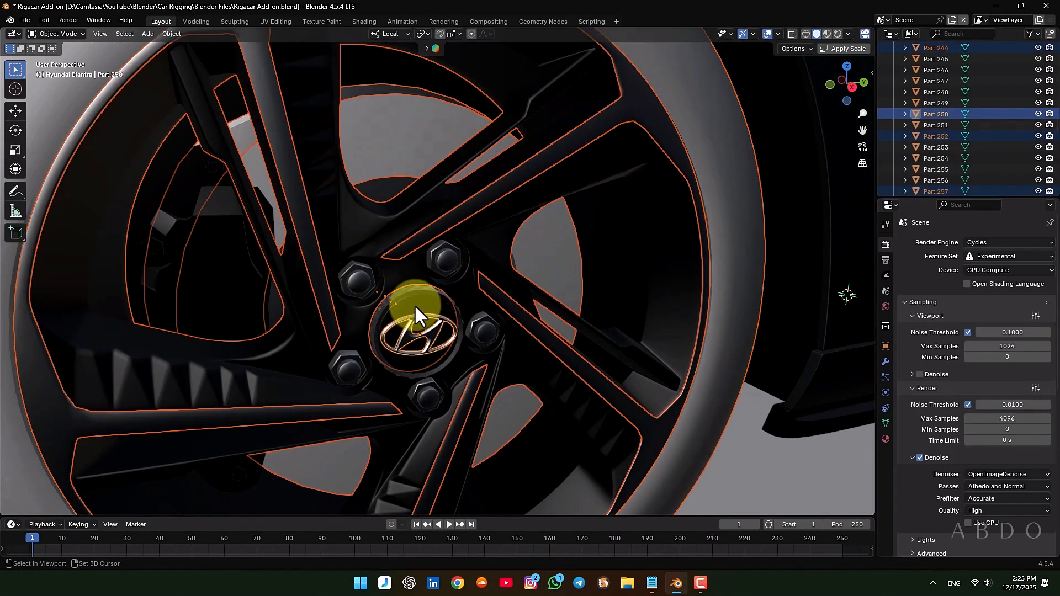
{"action": "left_click", "coordinate": [409, 288], "text": "shift"}
{"action": "scroll", "coordinate": [410, 284], "scroll_direction": "down", "scroll_amount": 3}
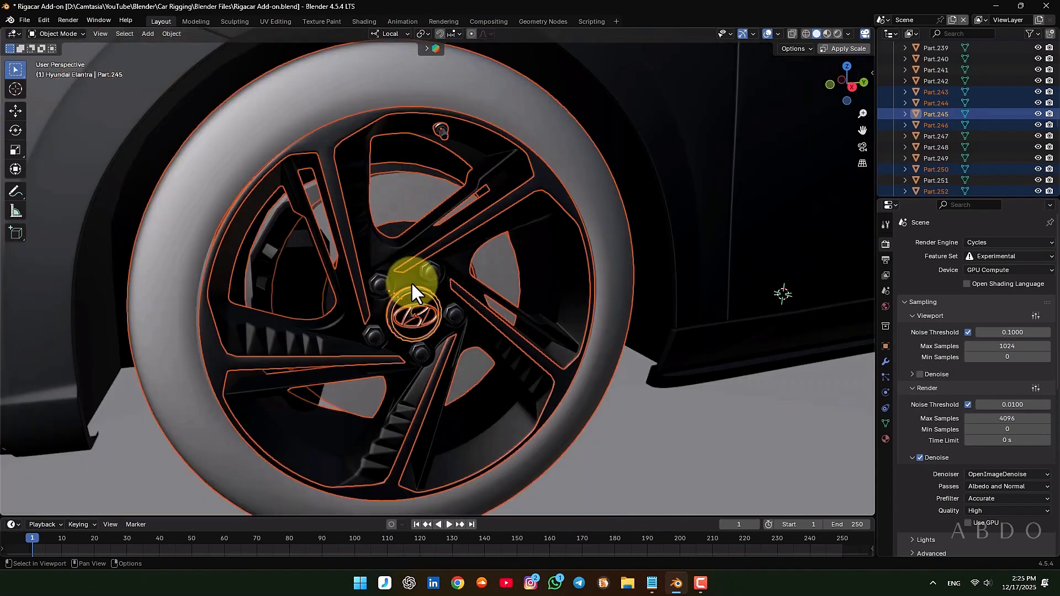
{"action": "left_click", "coordinate": [429, 273], "text": "shift"}
Test-move the selected front left wheel parts to check the selection from the side and up close, cancelling each move
{"action": "key", "text": "g"}
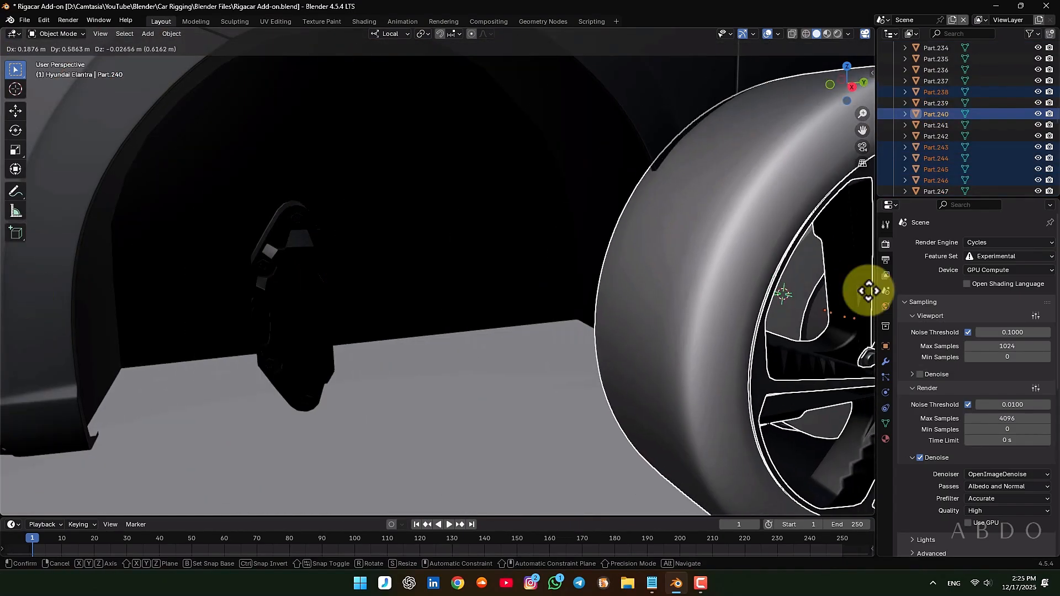
{"action": "right_click", "coordinate": [701, 312]}
{"action": "middle_click_drag", "start_coordinate": [381, 243], "coordinate": [307, 258]}
{"action": "scroll", "coordinate": [384, 201], "scroll_direction": "up", "scroll_amount": 8}
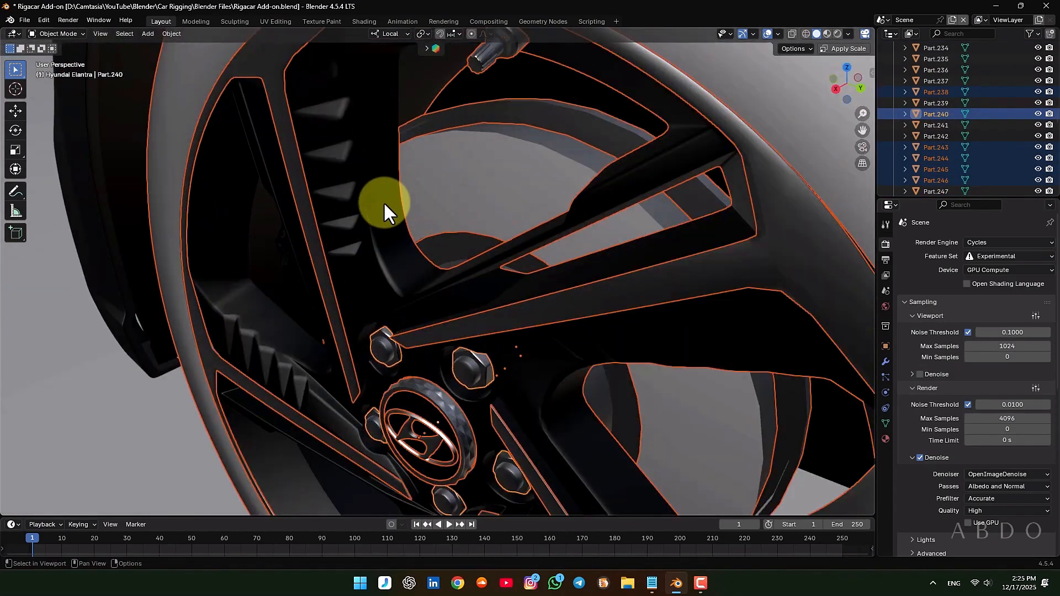
{"action": "middle_click_drag", "start_coordinate": [405, 180], "coordinate": [355, 178]}
{"action": "key", "text": "g"}
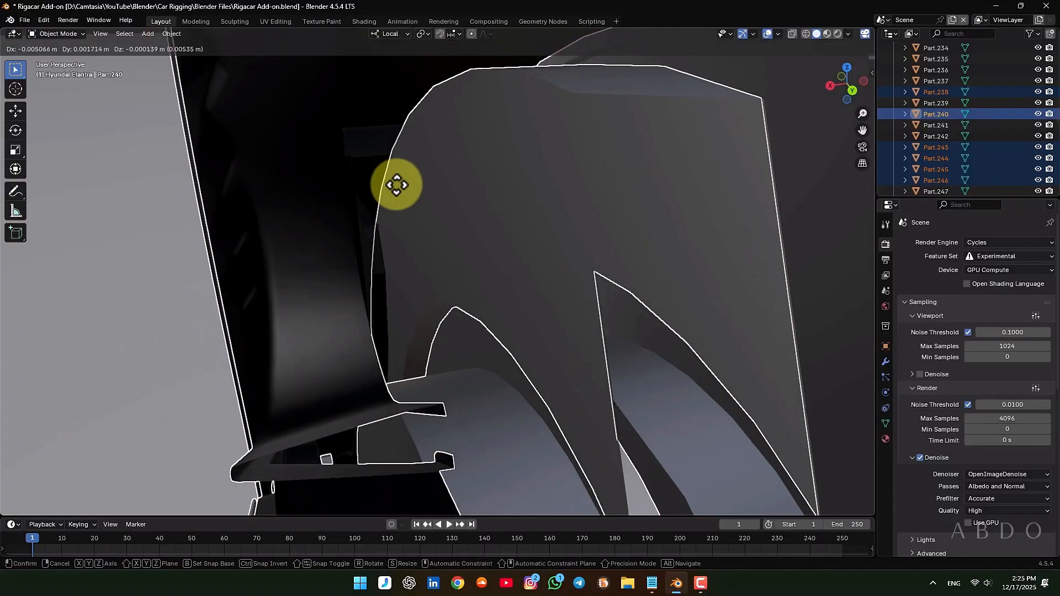
{"action": "right_click", "coordinate": [436, 184]}
Make the front left tire the active object and parent the selected wheel parts to it with Object (Keep Transform)
{"action": "middle_click_drag", "start_coordinate": [475, 180], "coordinate": [537, 224], "text": "shift"}
{"action": "scroll", "coordinate": [538, 223], "scroll_direction": "down", "scroll_amount": 10}
{"action": "middle_click_drag", "start_coordinate": [486, 254], "coordinate": [419, 277]}
{"action": "left_click", "coordinate": [419, 184], "text": "shift"}
{"action": "middle_click_drag", "start_coordinate": [418, 184], "coordinate": [436, 217]}
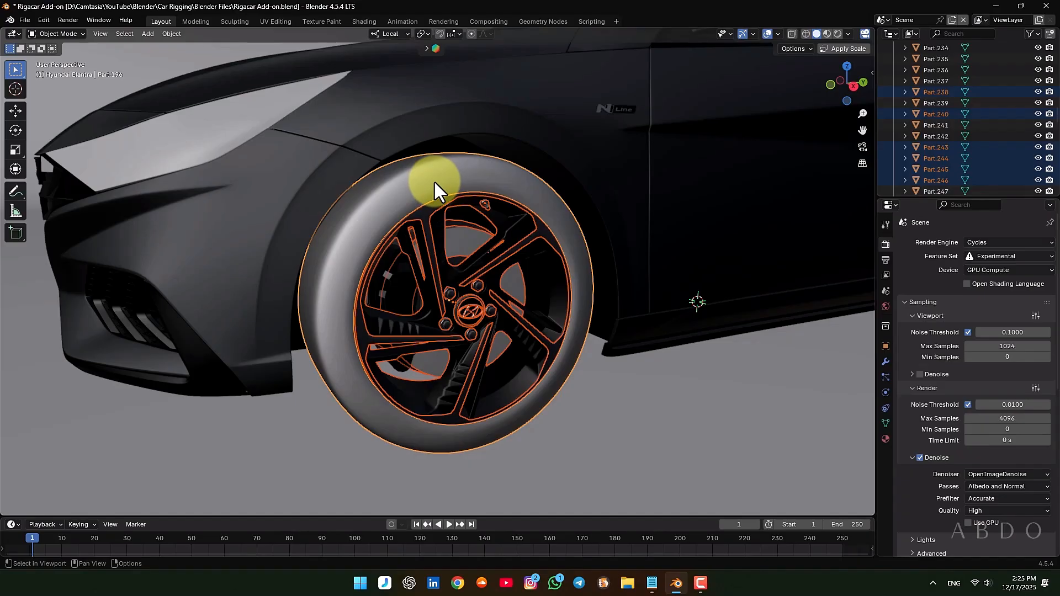
{"action": "key", "text": "ctrl+p"}
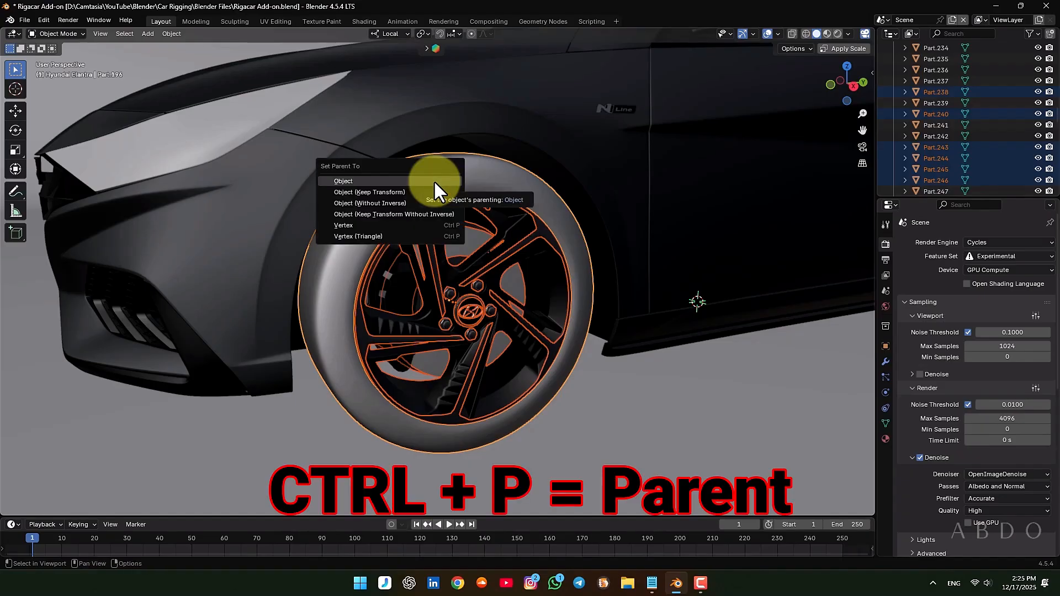
{"action": "left_click", "coordinate": [406, 192]}
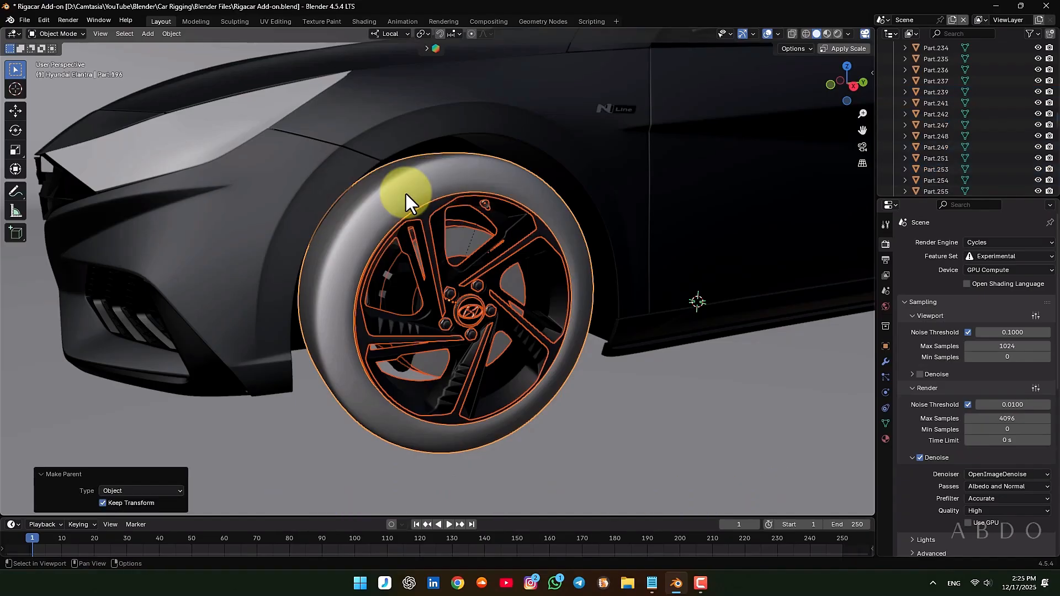
Rename the front left tire as Elantra-wheel.Ft.L, using the suffix listed in the Rigacar.txt notes
{"action": "key", "text": "F2"}
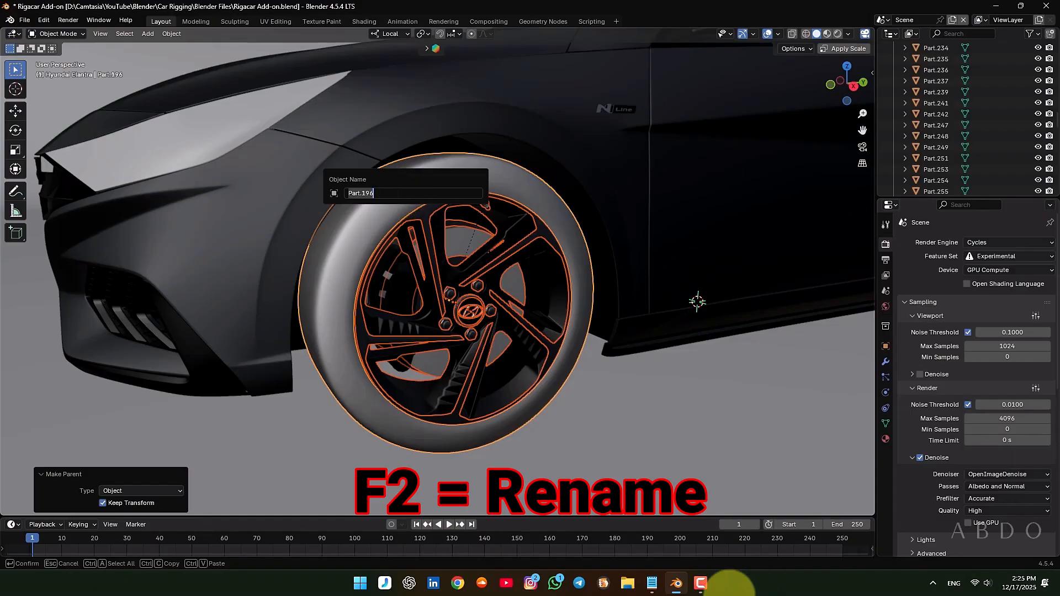
{"action": "left_click", "coordinate": [652, 583]}
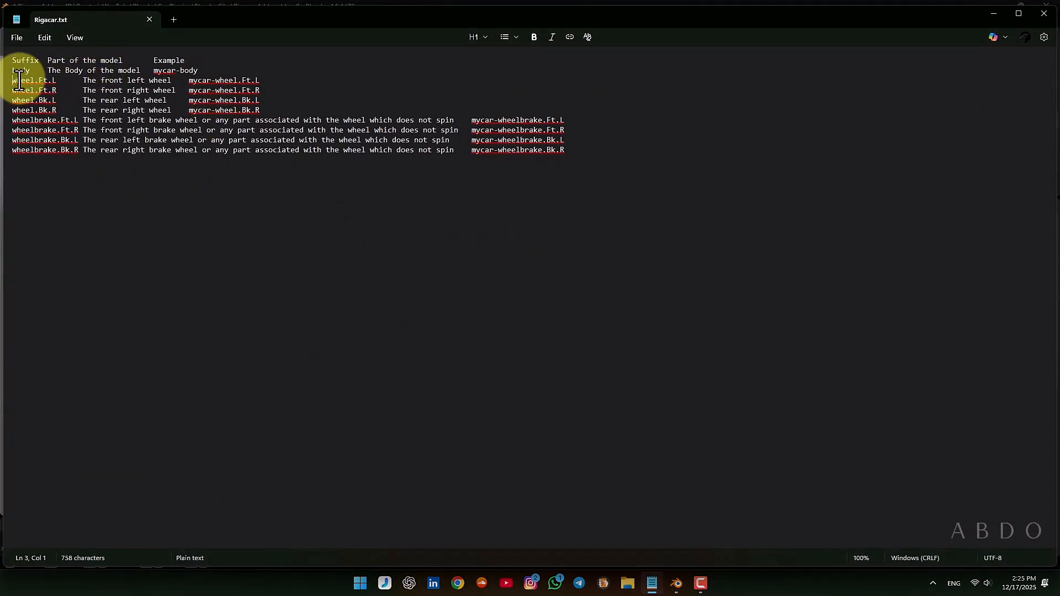
{"action": "left_click_drag", "start_coordinate": [12, 82], "coordinate": [259, 81]}
{"action": "left_click", "coordinate": [287, 79]}
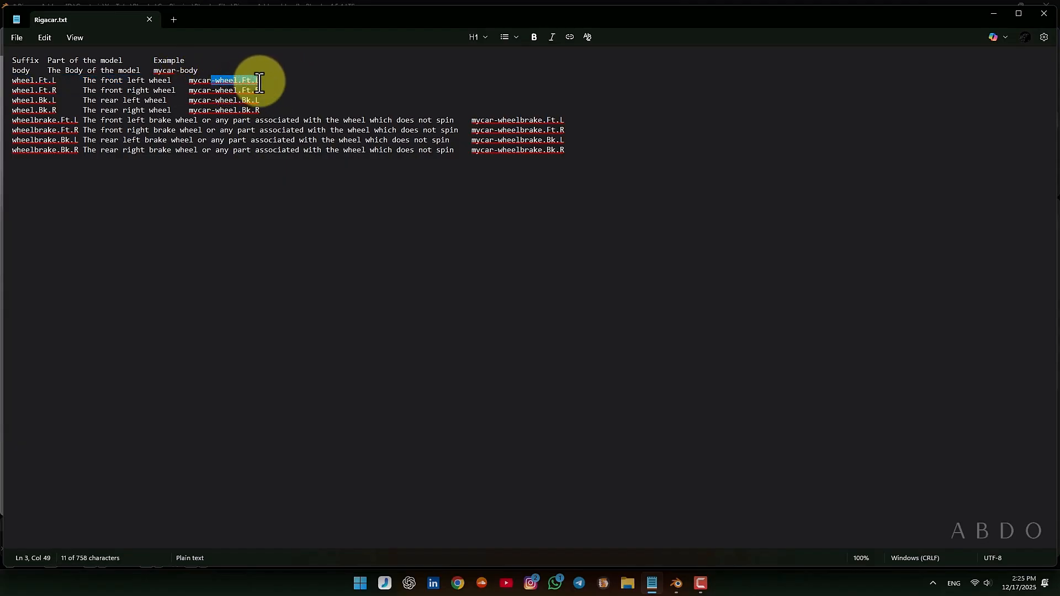
{"action": "left_click", "coordinate": [992, 12]}
{"action": "key", "text": "F2"}
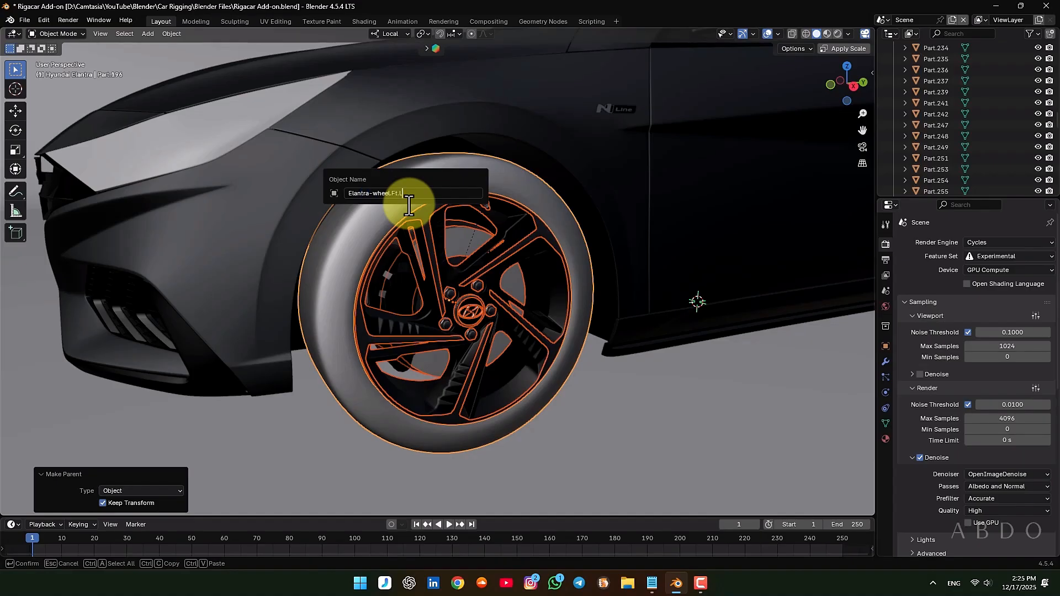
{"action": "key", "text": "Return"}
Select only the front left tire and test-move it to check that its parented parts follow, cancelling the move
{"action": "left_click", "coordinate": [408, 204]}
{"action": "scroll", "coordinate": [408, 204], "scroll_direction": "down", "scroll_amount": 2}
{"action": "key", "text": "g"}
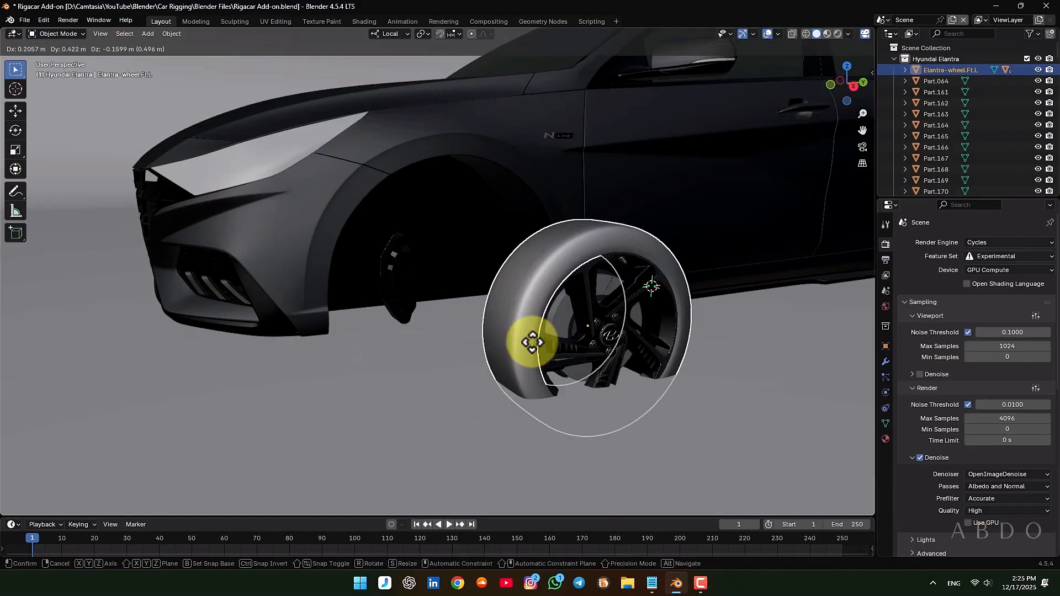
{"action": "right_click", "coordinate": [411, 298]}
Clear the wheel selection on the car's other side and save the Blender file
{"action": "scroll", "coordinate": [353, 298], "scroll_direction": "down", "scroll_amount": 5}
{"action": "middle_click_drag", "start_coordinate": [327, 298], "coordinate": [574, 301]}
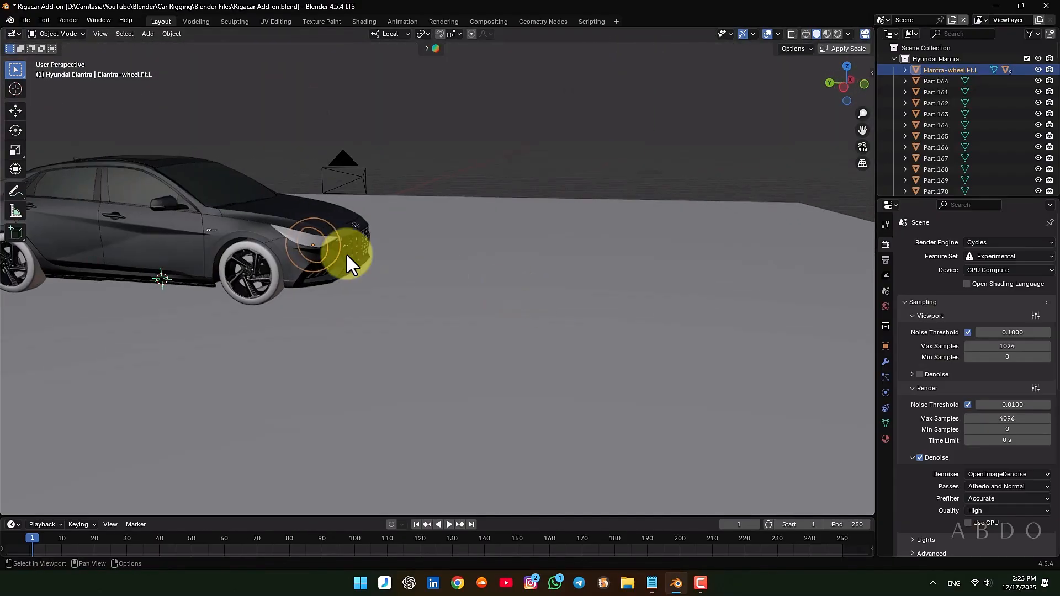
{"action": "scroll", "coordinate": [212, 261], "scroll_direction": "up", "scroll_amount": 3}
{"action": "middle_click_drag", "start_coordinate": [212, 261], "coordinate": [312, 267], "text": "shift"}
{"action": "left_click", "coordinate": [615, 100]}
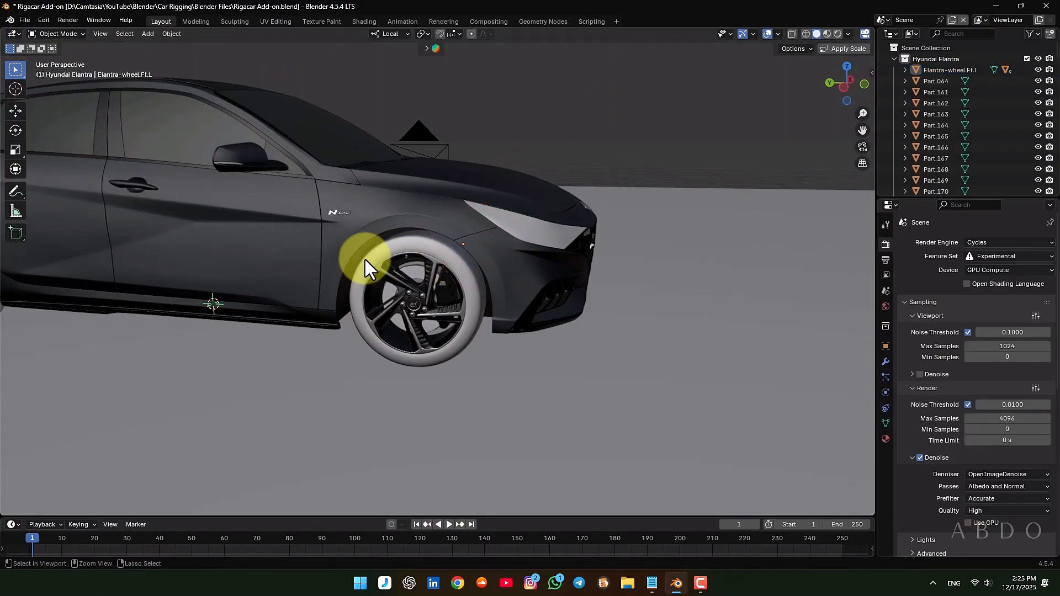
{"action": "key", "text": "ctrl+s"}
Select the front right wheel's tire and rim parts together
{"action": "scroll", "coordinate": [419, 243], "scroll_direction": "up", "scroll_amount": 6}
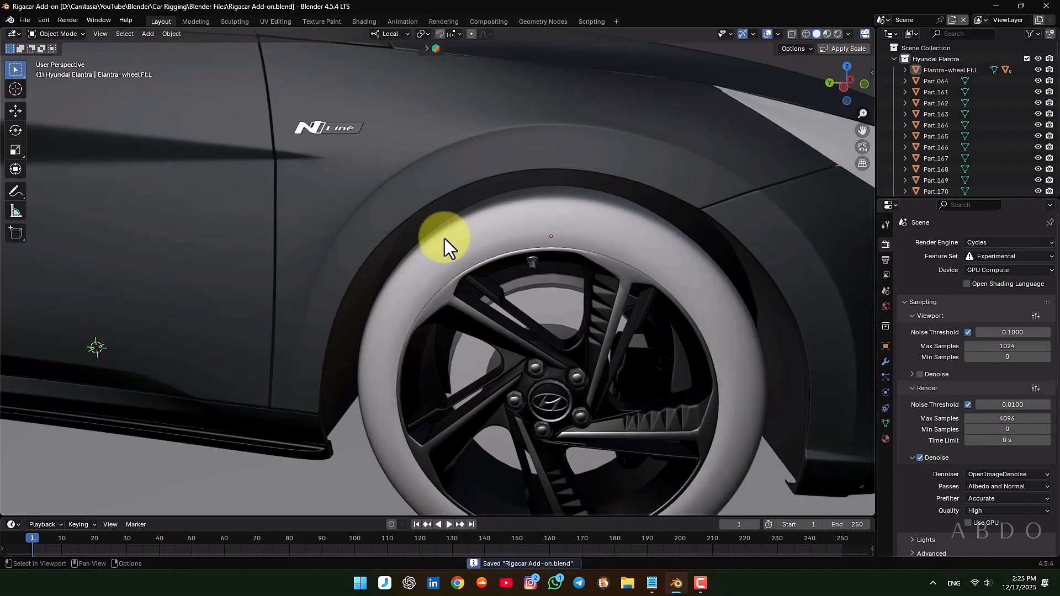
{"action": "left_click", "coordinate": [649, 248]}
{"action": "middle_click_drag", "start_coordinate": [650, 249], "coordinate": [448, 206], "text": "shift"}
{"action": "scroll", "coordinate": [429, 210], "scroll_direction": "up", "scroll_amount": 3}
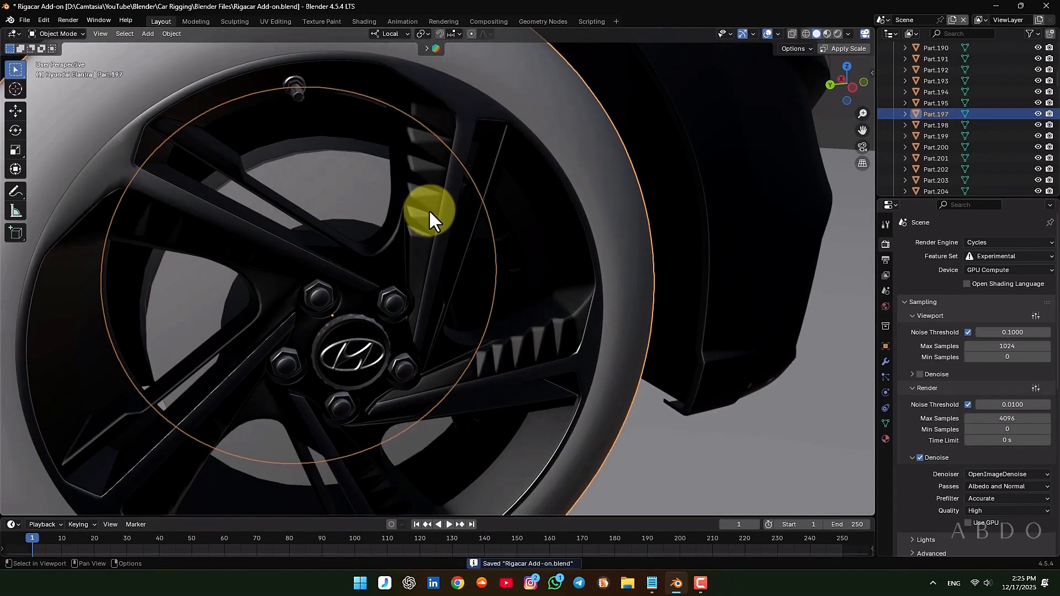
{"action": "left_click", "coordinate": [429, 209]}
{"action": "scroll", "coordinate": [434, 198], "scroll_direction": "down", "scroll_amount": 2}
{"action": "left_click", "coordinate": [449, 170], "text": "shift"}
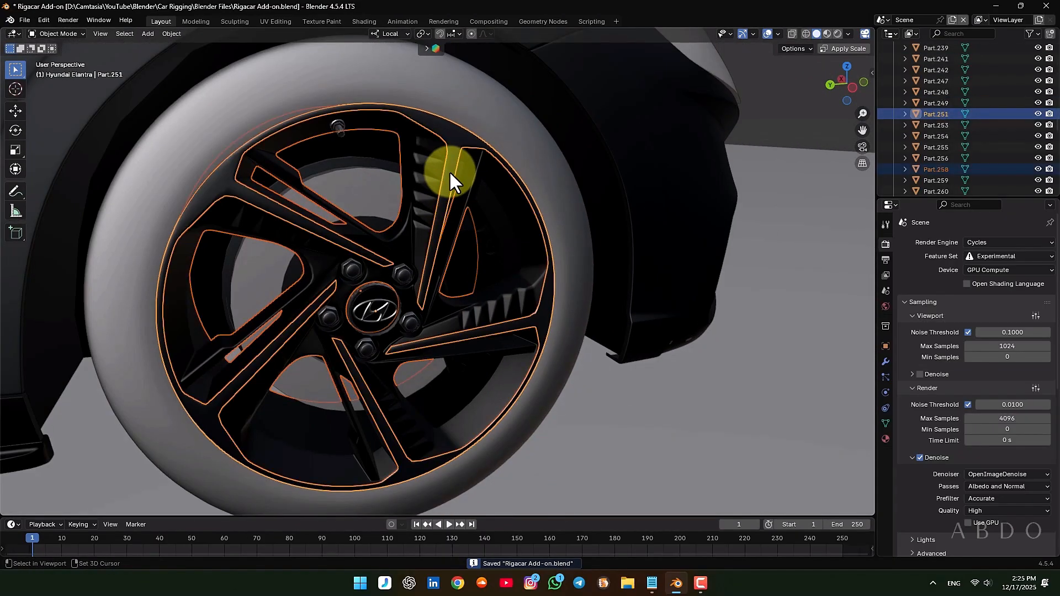
Add the front right wheel's valve stem, center cap, lug nuts, tire and inner disc parts to the selection
{"action": "left_click", "coordinate": [334, 125], "text": "shift"}
{"action": "left_click", "coordinate": [365, 307], "text": "shift"}
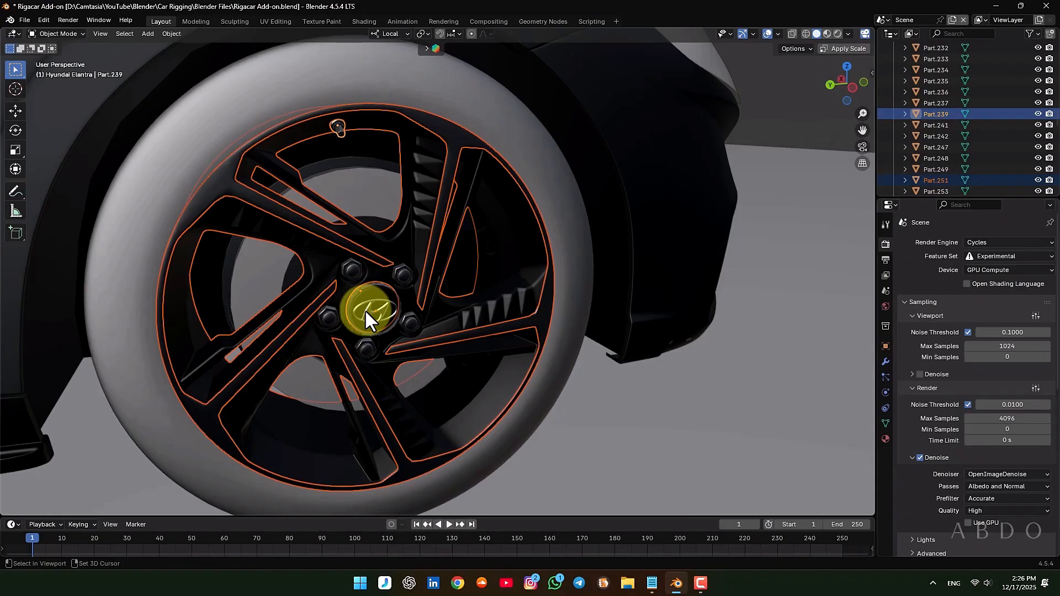
{"action": "scroll", "coordinate": [366, 310], "scroll_direction": "up", "scroll_amount": 2}
{"action": "left_click", "coordinate": [408, 259], "text": "shift"}
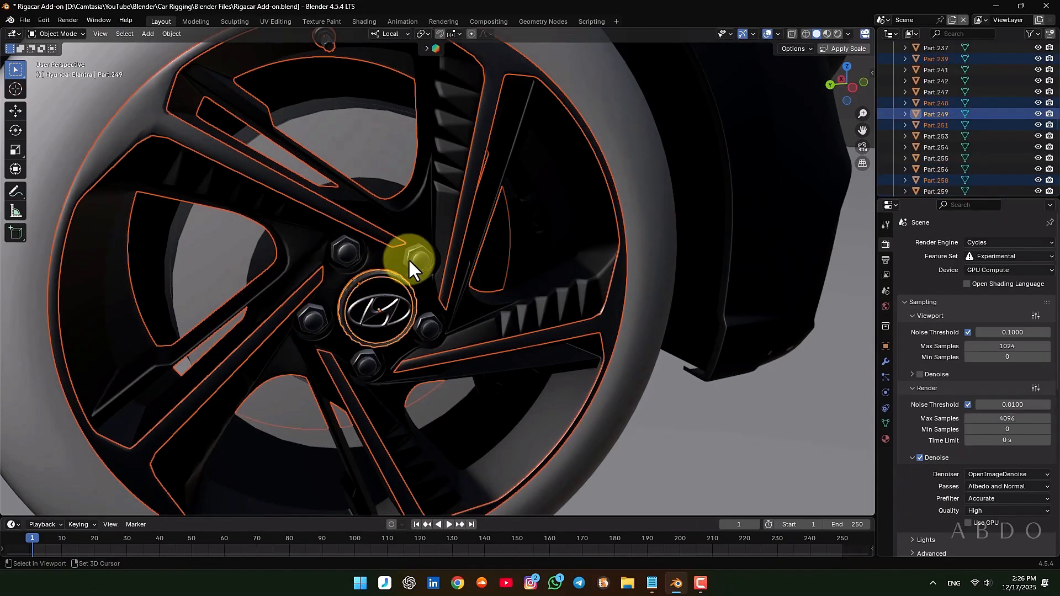
{"action": "left_click", "coordinate": [377, 286], "text": "shift"}
{"action": "scroll", "coordinate": [377, 286], "scroll_direction": "down", "scroll_amount": 2}
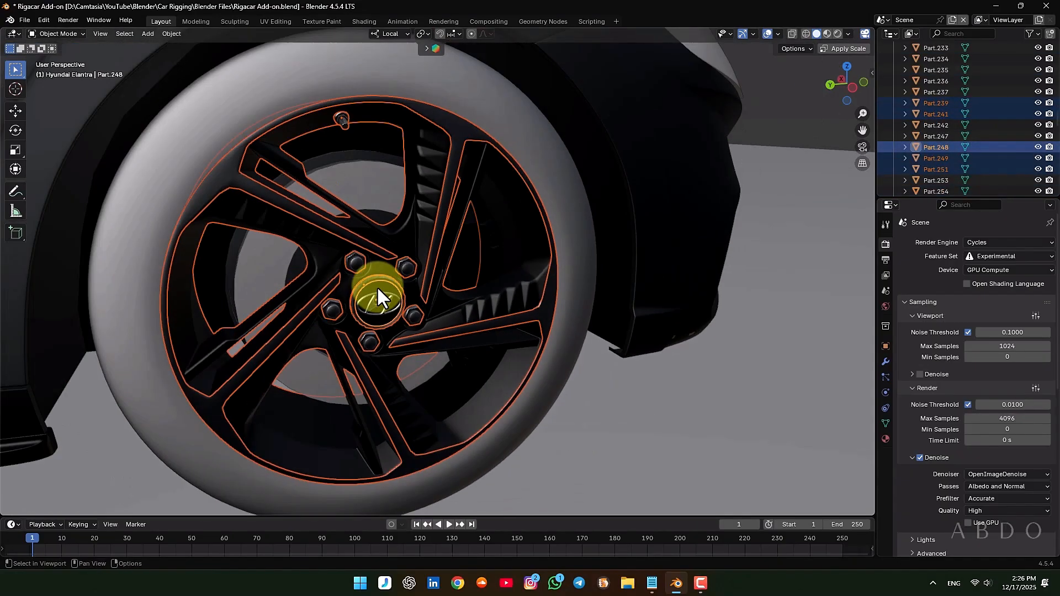
{"action": "left_click", "coordinate": [175, 164], "text": "shift"}
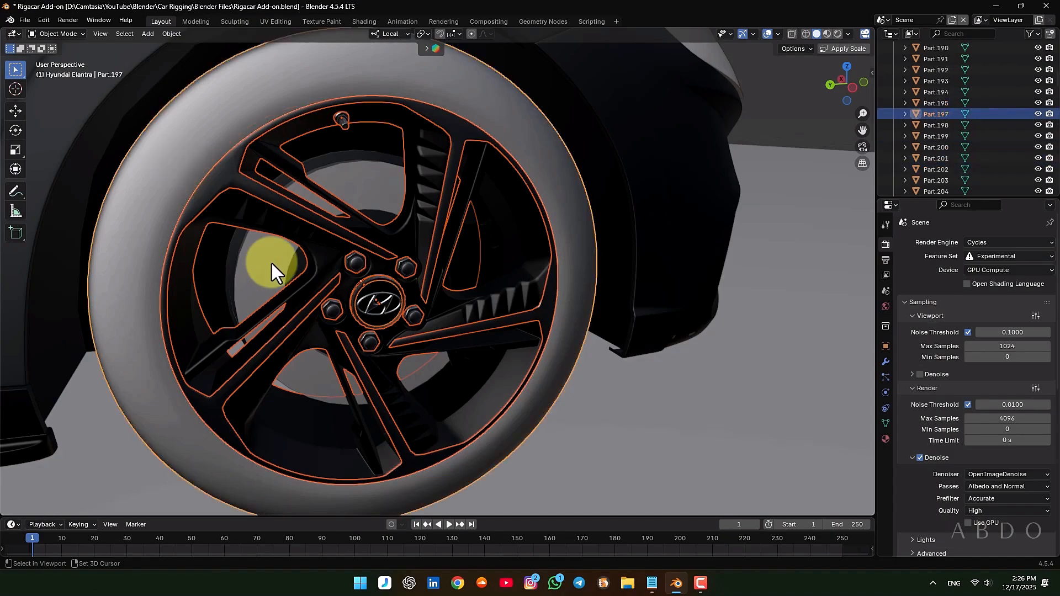
{"action": "left_click", "coordinate": [252, 249], "text": "shift"}
{"action": "left_click", "coordinate": [359, 177], "text": "shift"}
{"action": "scroll", "coordinate": [357, 200], "scroll_direction": "down", "scroll_amount": 2}
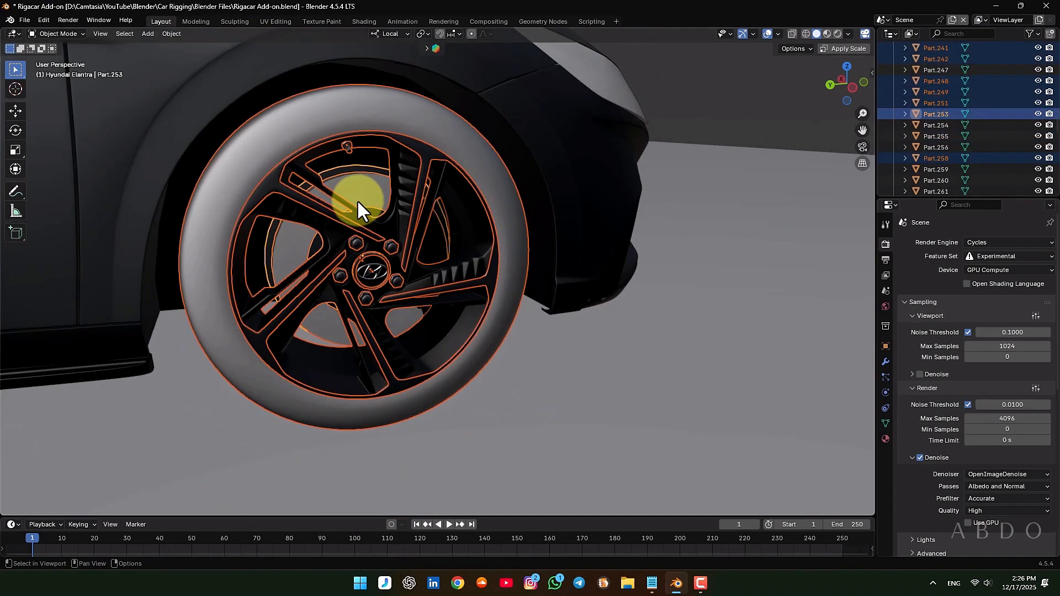
Add the Hyundai logo to the front right wheel selection and check it with test moves, cancelling each one
{"action": "key", "text": "g"}
{"action": "right_click", "coordinate": [784, 272]}
{"action": "scroll", "coordinate": [385, 271], "scroll_direction": "up", "scroll_amount": 6}
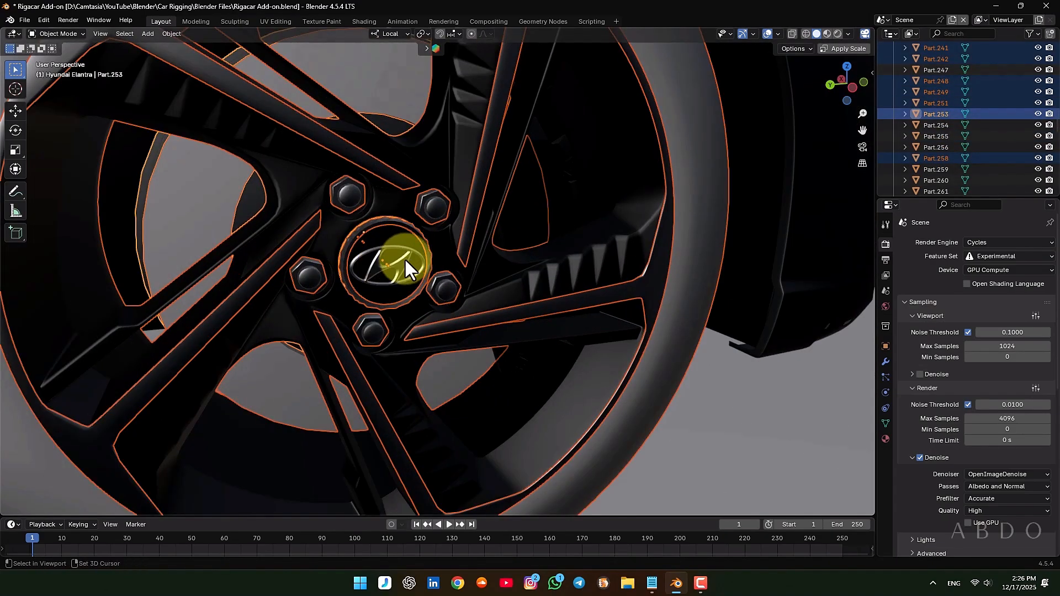
{"action": "left_click", "coordinate": [404, 257], "text": "shift"}
{"action": "scroll", "coordinate": [405, 261], "scroll_direction": "down", "scroll_amount": 5}
{"action": "key", "text": "g"}
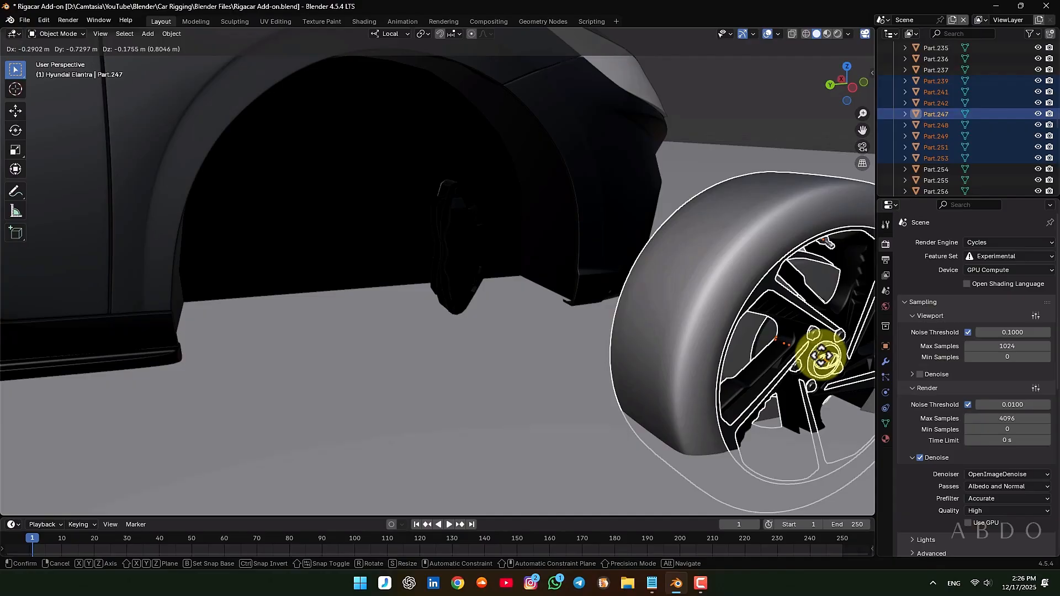
{"action": "right_click", "coordinate": [822, 358]}
Make the front right tire the active object and parent the selected wheel parts to it with Object (Keep Transform)
{"action": "middle_click_drag", "start_coordinate": [406, 160], "coordinate": [413, 231]}
{"action": "scroll", "coordinate": [463, 176], "scroll_direction": "up", "scroll_amount": 7}
{"action": "scroll", "coordinate": [469, 223], "scroll_direction": "down", "scroll_amount": 7}
{"action": "scroll", "coordinate": [548, 227], "scroll_direction": "up", "scroll_amount": 4}
{"action": "left_click", "coordinate": [527, 227], "text": "shift"}
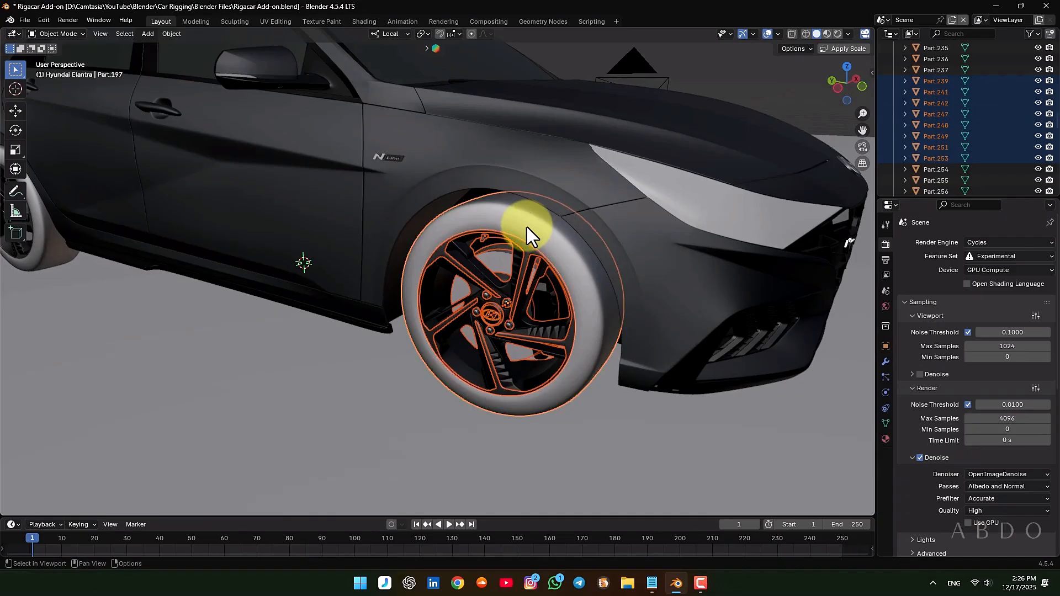
{"action": "key", "text": "ctrl+p"}
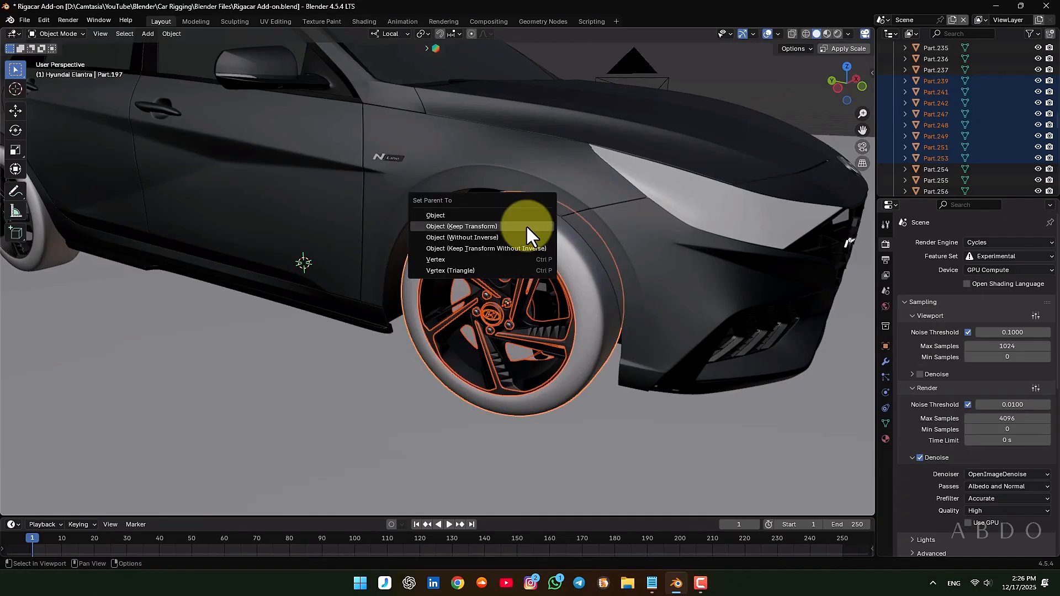
{"action": "left_click", "coordinate": [525, 224]}
Rename the front right tire as Elantra-wheel.Ft.R, copying the -wheel.Ft.R suffix from Rigacar.txt in Notepad
{"action": "key", "text": "F2"}
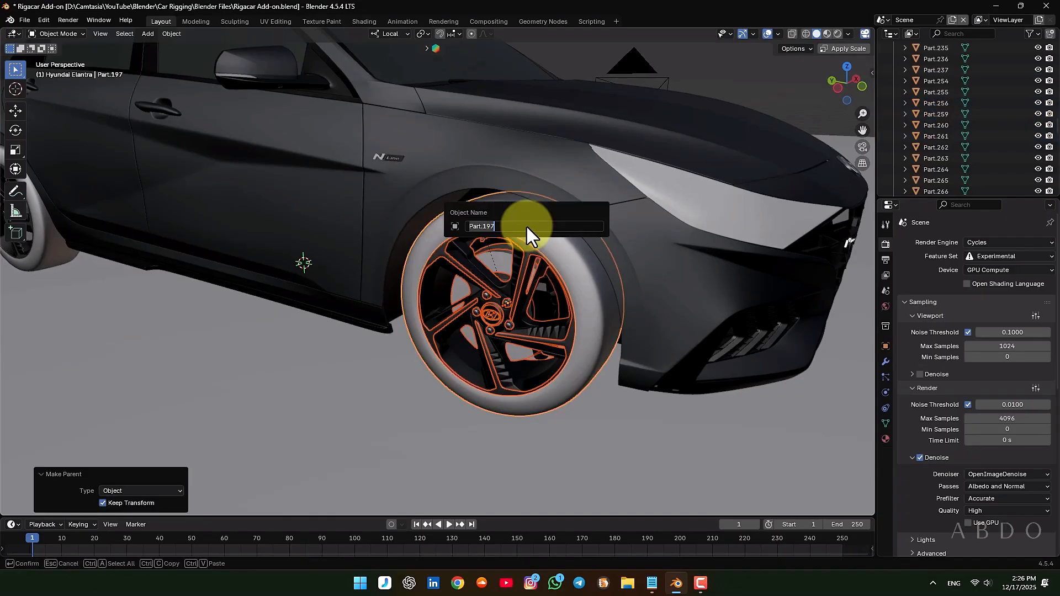
{"action": "type", "text": "Elantra"}
{"action": "left_click", "coordinate": [652, 583]}
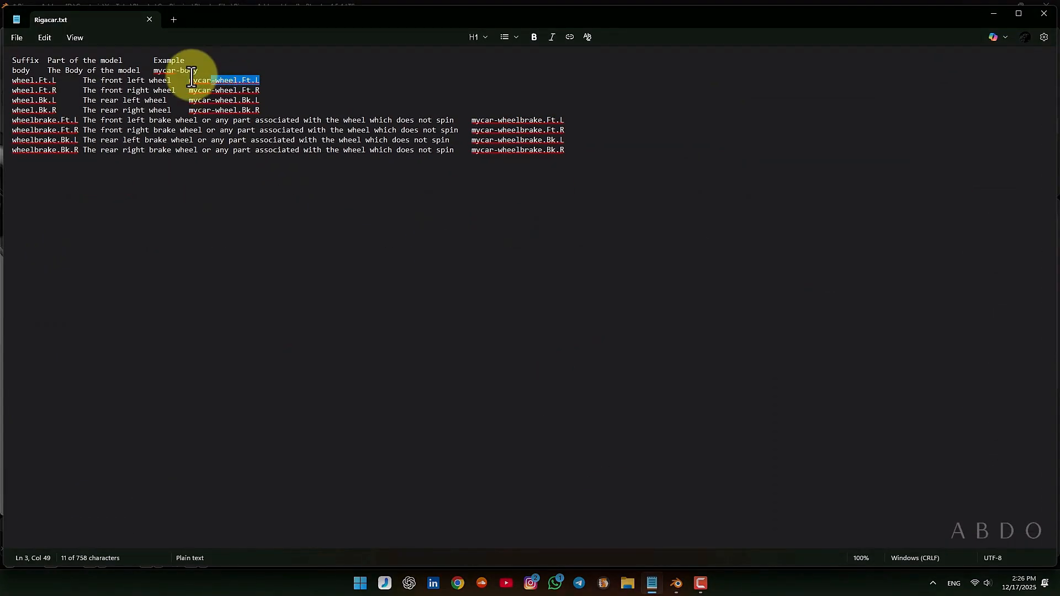
{"action": "left_click_drag", "start_coordinate": [211, 90], "coordinate": [258, 90]}
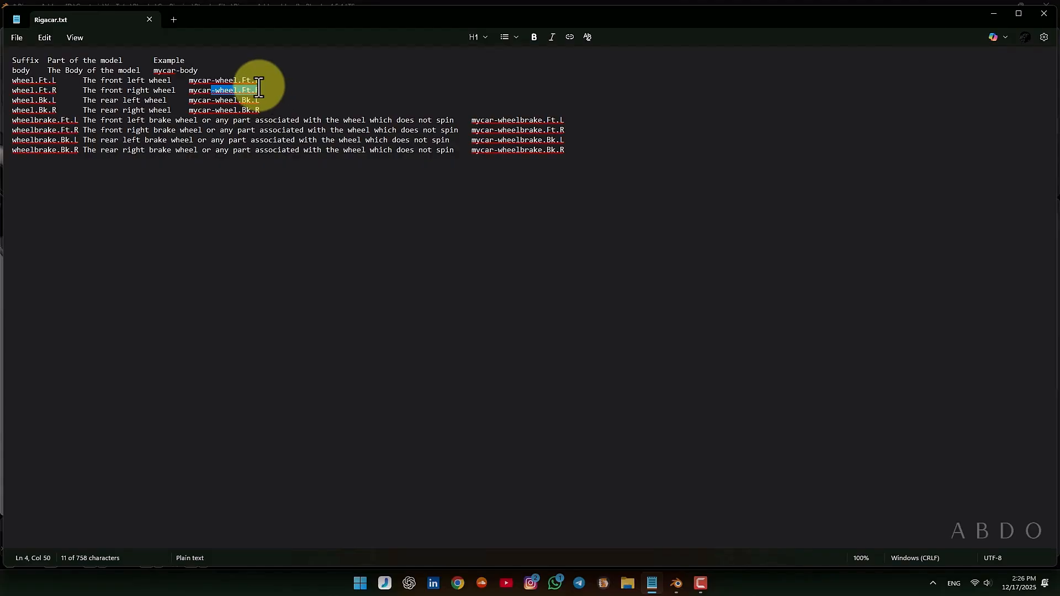
{"action": "left_click", "coordinate": [993, 13]}
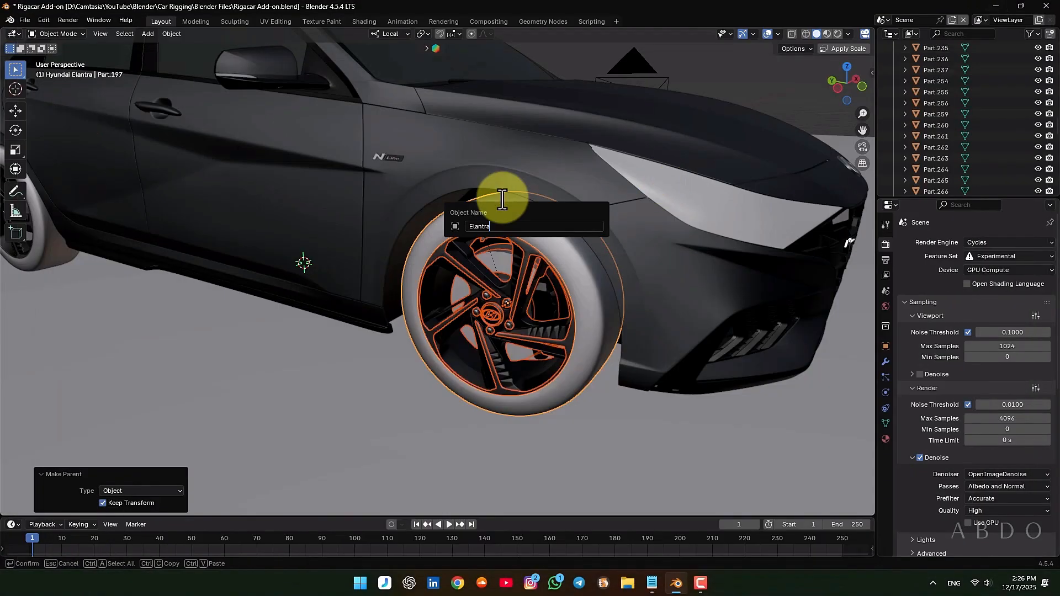
{"action": "key", "text": "Return"}
Select the rear left wheel's tire and add its inner disc parts and valve stem to the selection
{"action": "scroll", "coordinate": [441, 272], "scroll_direction": "down", "scroll_amount": 3}
{"action": "middle_click_drag", "start_coordinate": [440, 272], "coordinate": [415, 225]}
{"action": "scroll", "coordinate": [487, 156], "scroll_direction": "up", "scroll_amount": 7}
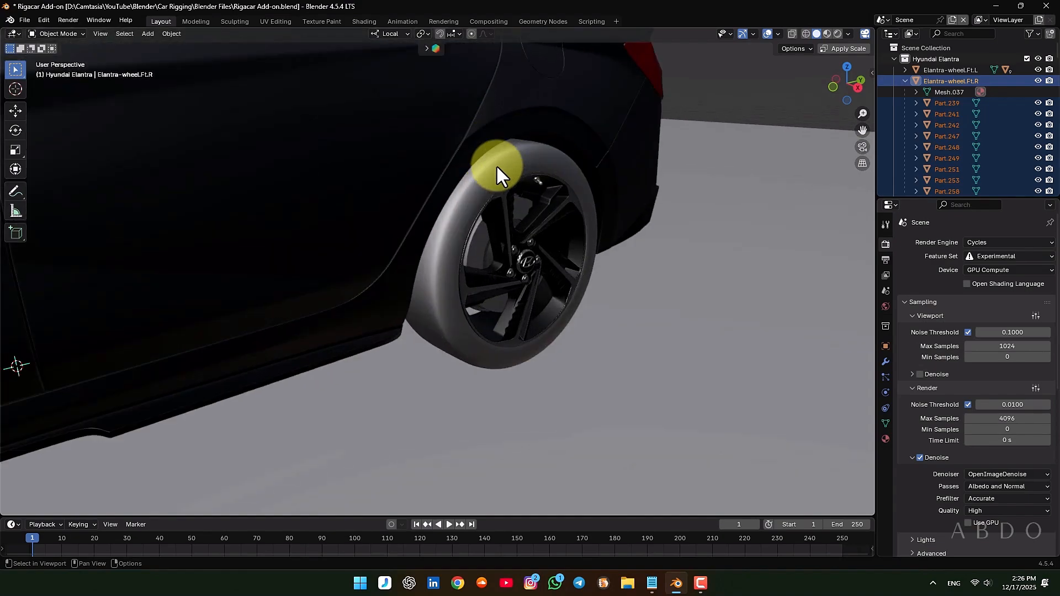
{"action": "left_click", "coordinate": [496, 165]}
{"action": "middle_click_drag", "start_coordinate": [544, 228], "coordinate": [492, 214]}
{"action": "scroll", "coordinate": [492, 214], "scroll_direction": "up", "scroll_amount": 4}
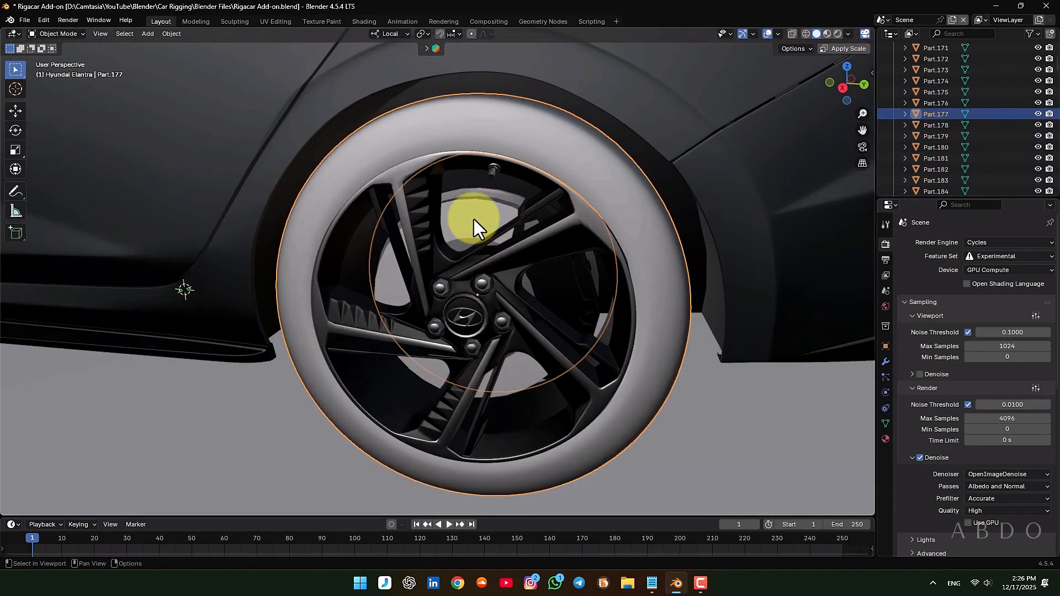
{"action": "left_click", "coordinate": [473, 220], "text": "shift"}
{"action": "left_click", "coordinate": [492, 198], "text": "shift"}
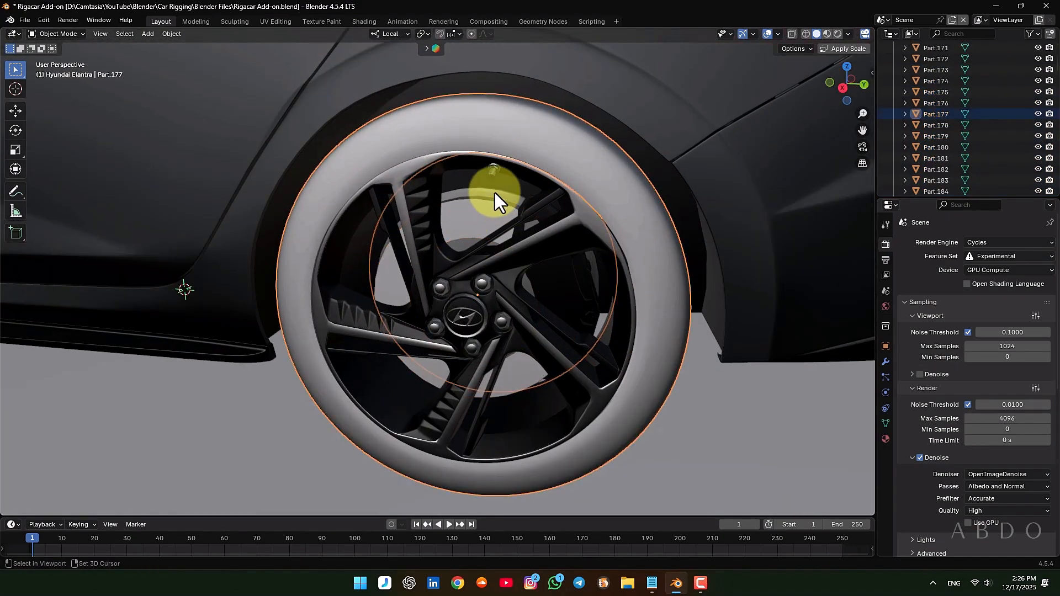
{"action": "left_click", "coordinate": [494, 194], "text": "shift"}
{"action": "left_click", "coordinate": [487, 207], "text": "shift"}
{"action": "left_click", "coordinate": [492, 164], "text": "shift"}
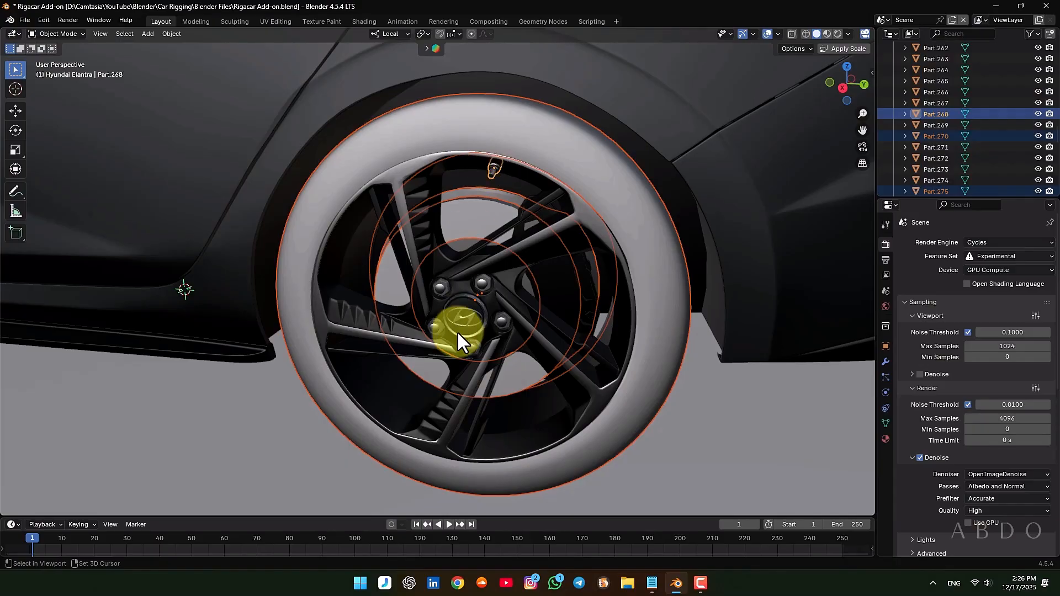
Add the rear left wheel's center cap, lug nuts and rim to the selection
{"action": "left_click", "coordinate": [470, 317], "text": "shift"}
{"action": "scroll", "coordinate": [448, 319], "scroll_direction": "up", "scroll_amount": 3}
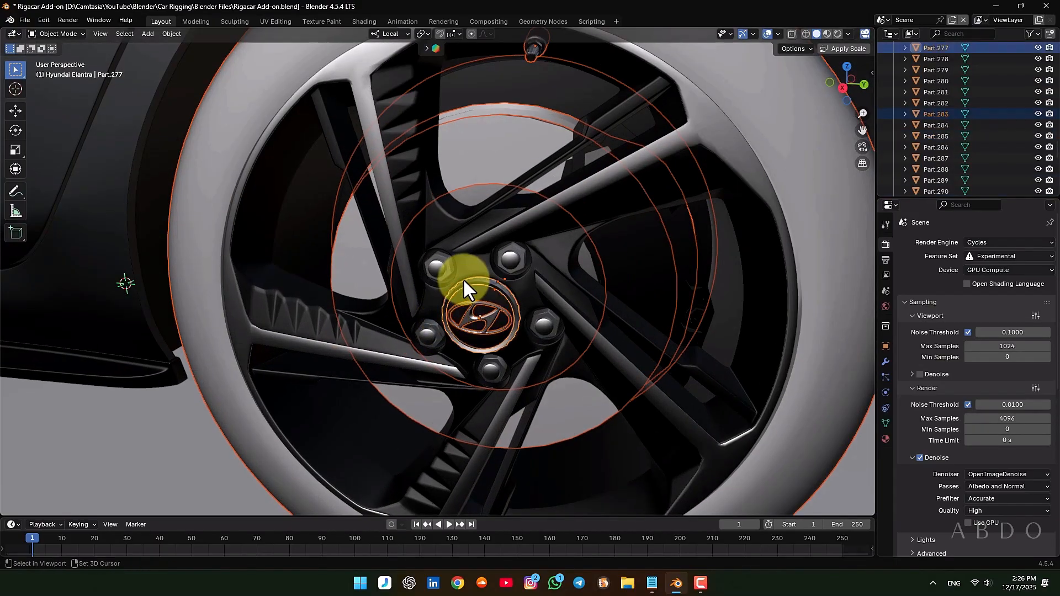
{"action": "left_click", "coordinate": [436, 266], "text": "shift"}
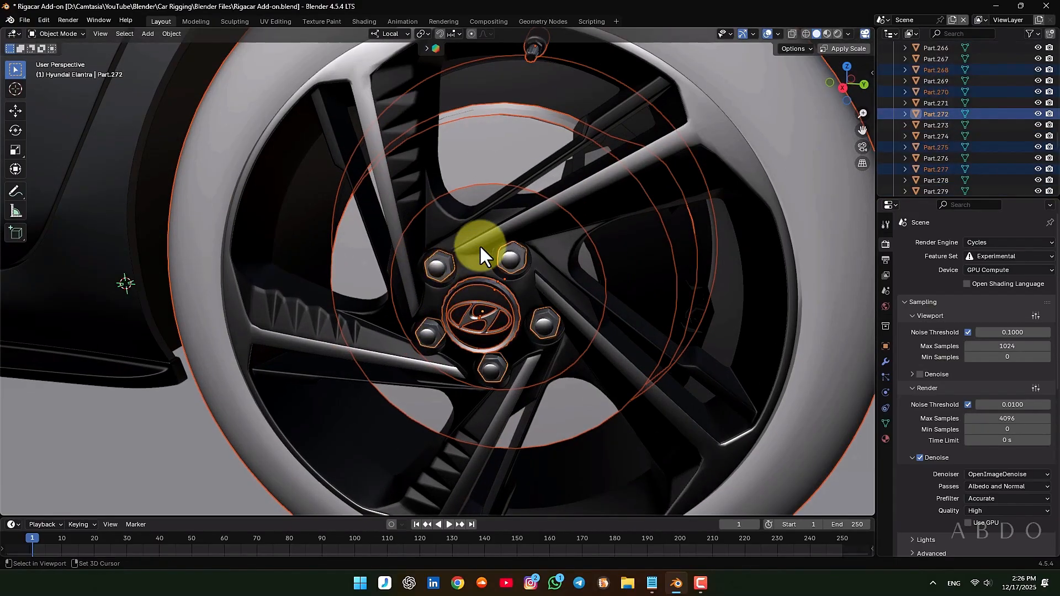
{"action": "scroll", "coordinate": [482, 242], "scroll_direction": "down", "scroll_amount": 2}
{"action": "left_click", "coordinate": [470, 265], "text": "shift"}
{"action": "scroll", "coordinate": [471, 266], "scroll_direction": "down", "scroll_amount": 1}
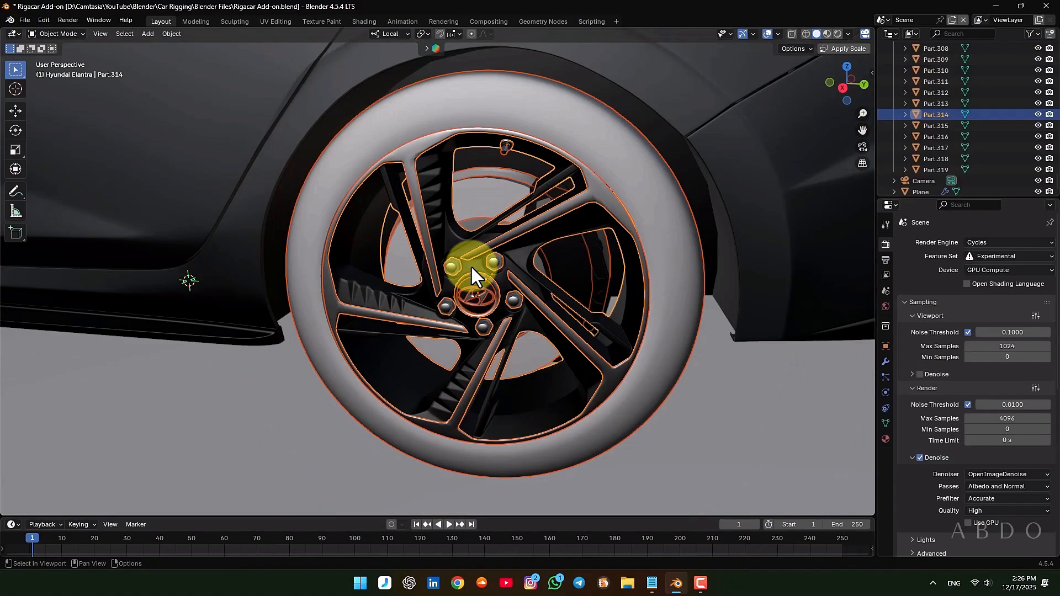
Add the Hyundai logo to the rear left wheel selection and check it with test moves, cancelling each one
{"action": "key", "text": "g"}
{"action": "right_click", "coordinate": [729, 381]}
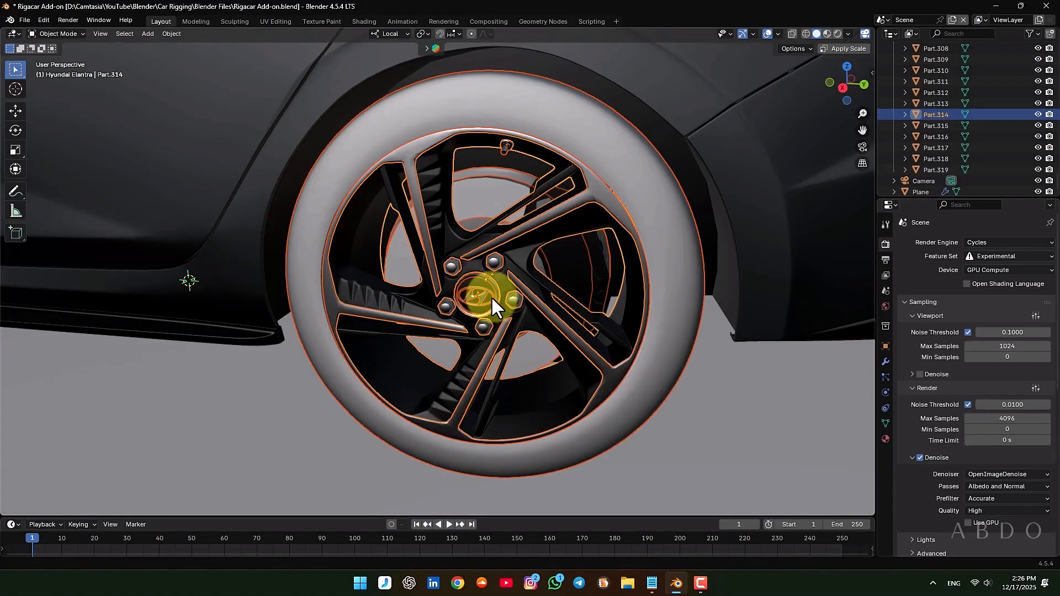
{"action": "left_click", "coordinate": [471, 287], "text": "shift"}
{"action": "middle_click_drag", "start_coordinate": [471, 287], "coordinate": [531, 290]}
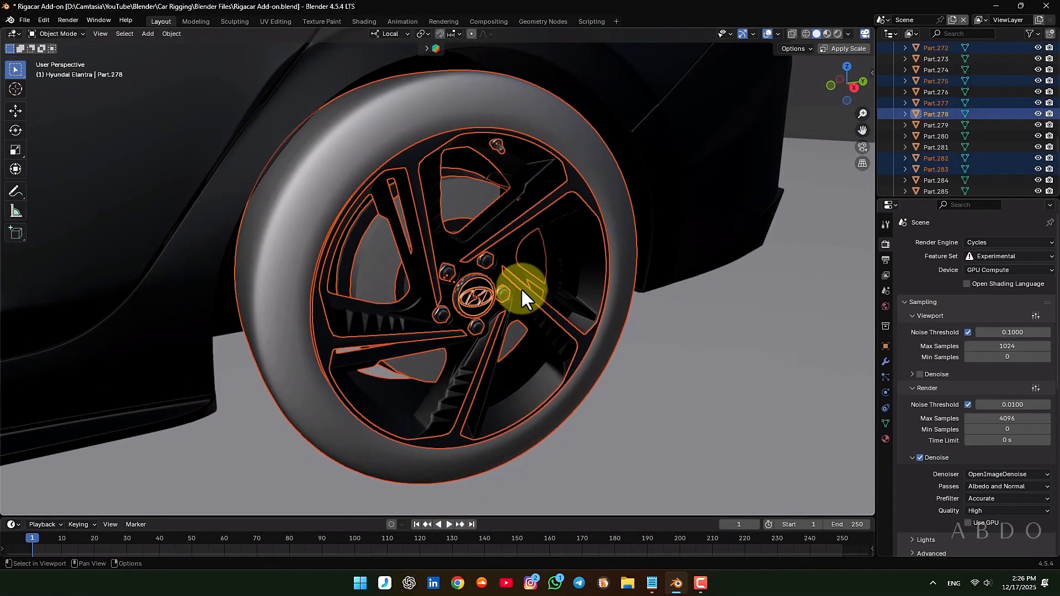
{"action": "key", "text": "g"}
{"action": "right_click", "coordinate": [88, 204]}
{"action": "middle_click_drag", "start_coordinate": [415, 280], "coordinate": [362, 264]}
{"action": "middle_click_drag", "start_coordinate": [485, 272], "coordinate": [531, 283]}
{"action": "key", "text": "g"}
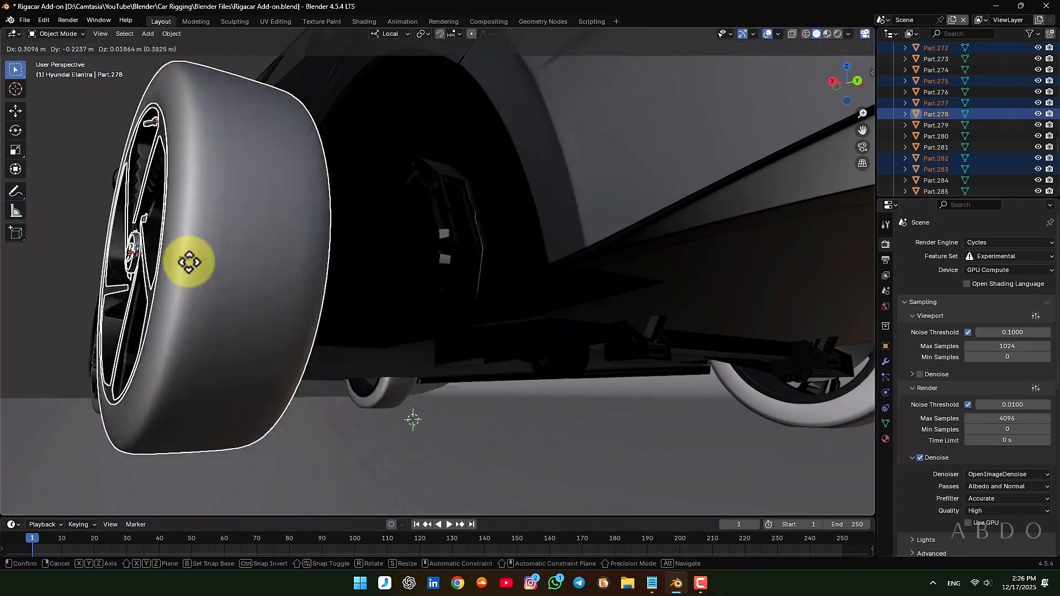
{"action": "right_click", "coordinate": [159, 259]}
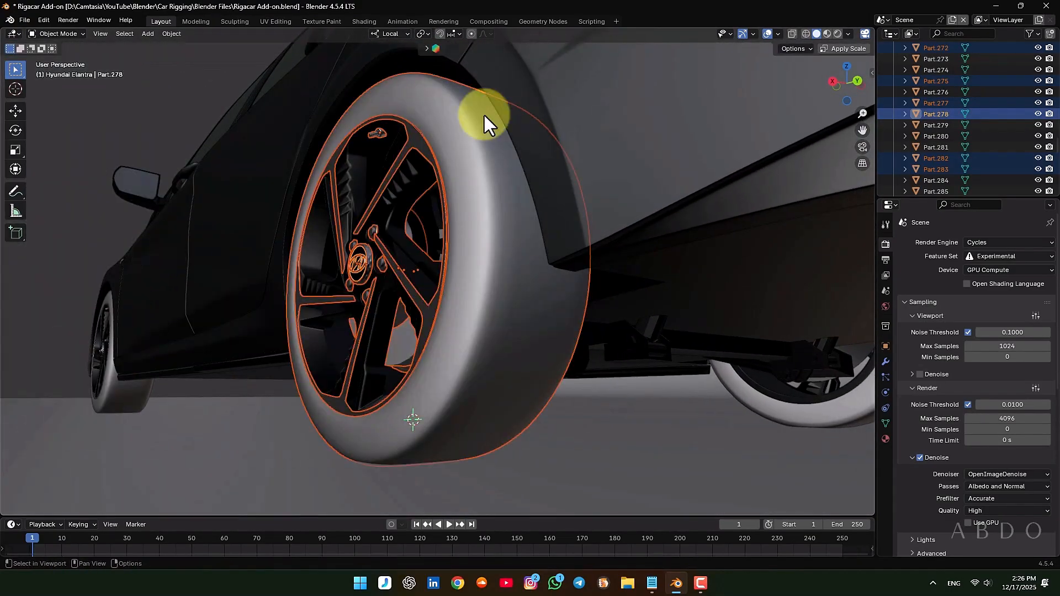
Set the viewport's object color to Random and check the rear left wheel selection with another cancelled test move
{"action": "left_click", "coordinate": [848, 33]}
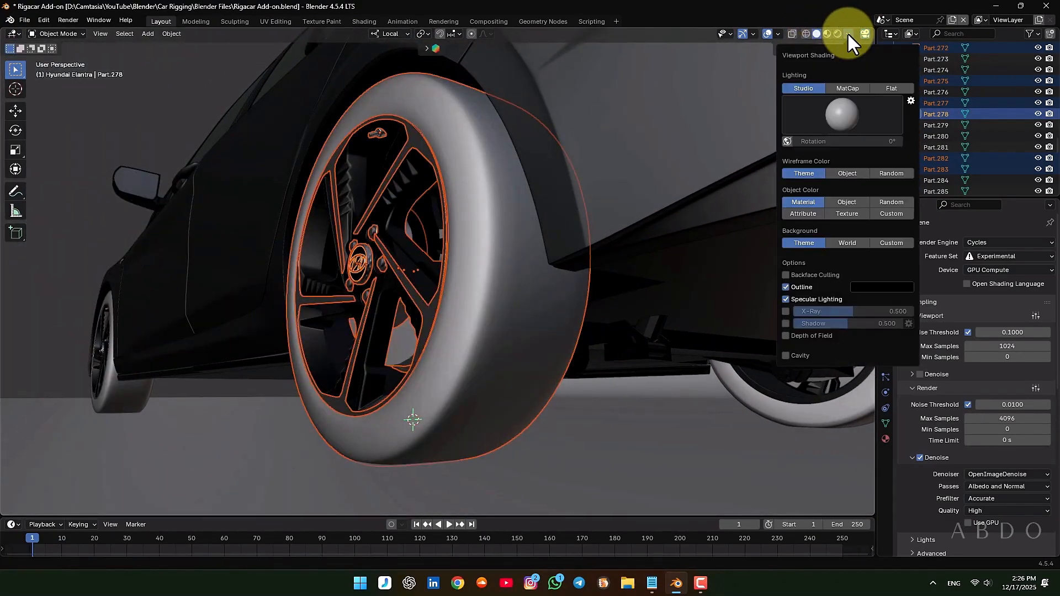
{"action": "left_click", "coordinate": [886, 201]}
{"action": "middle_click_drag", "start_coordinate": [458, 240], "coordinate": [382, 383]}
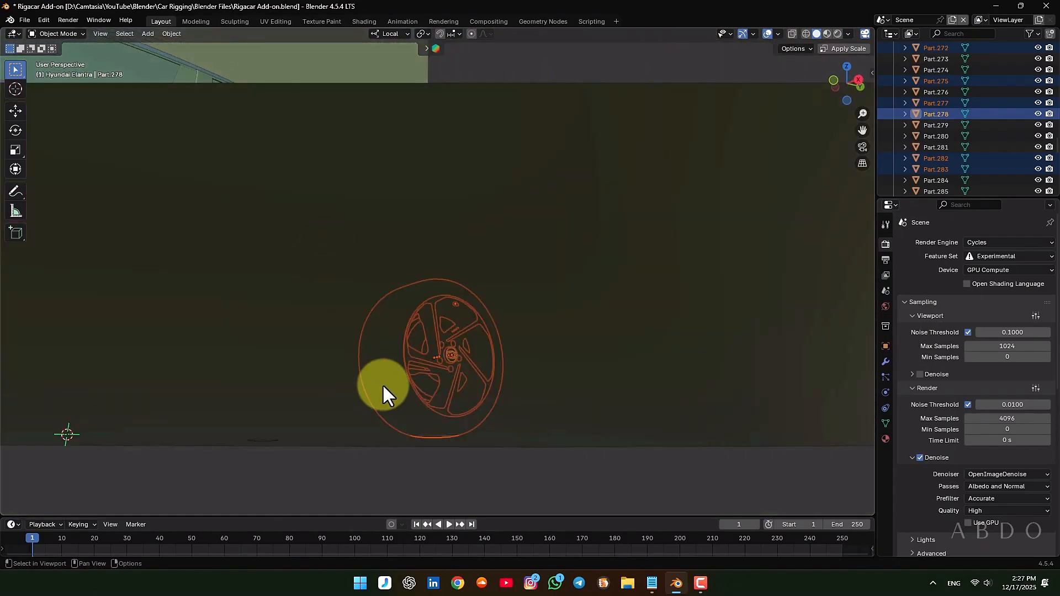
{"action": "scroll", "coordinate": [488, 265], "scroll_direction": "up", "scroll_amount": 4}
{"action": "key", "text": "g"}
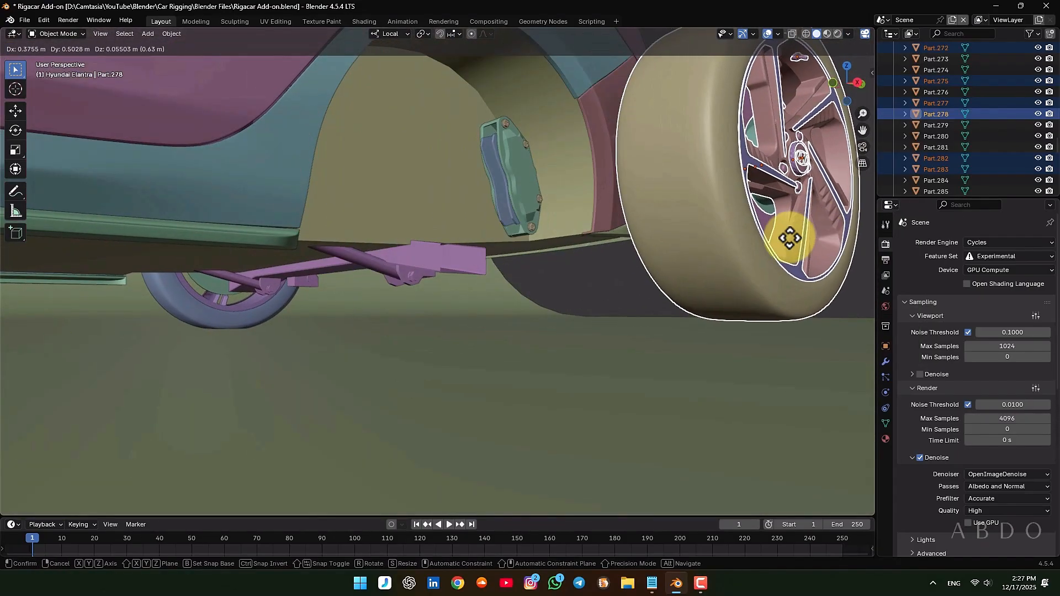
{"action": "right_click", "coordinate": [790, 237]}
{"action": "middle_click_drag", "start_coordinate": [785, 239], "coordinate": [437, 228]}
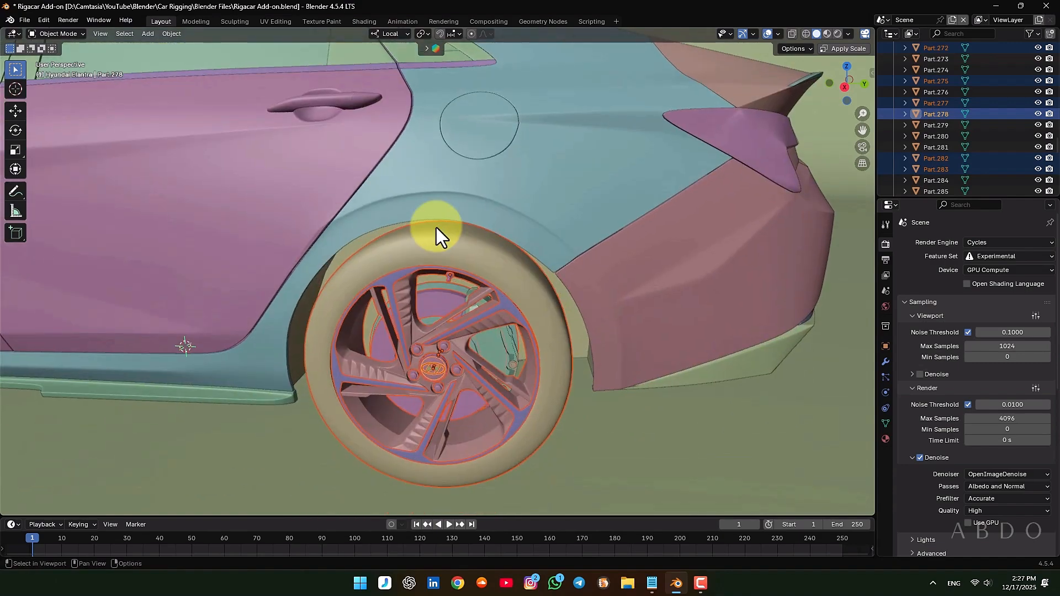
Make the rear left tire the active object and parent the selected wheel parts to it with Object (Keep Transform)
{"action": "left_click", "coordinate": [433, 240], "text": "shift"}
{"action": "key", "text": "ctrl+p"}
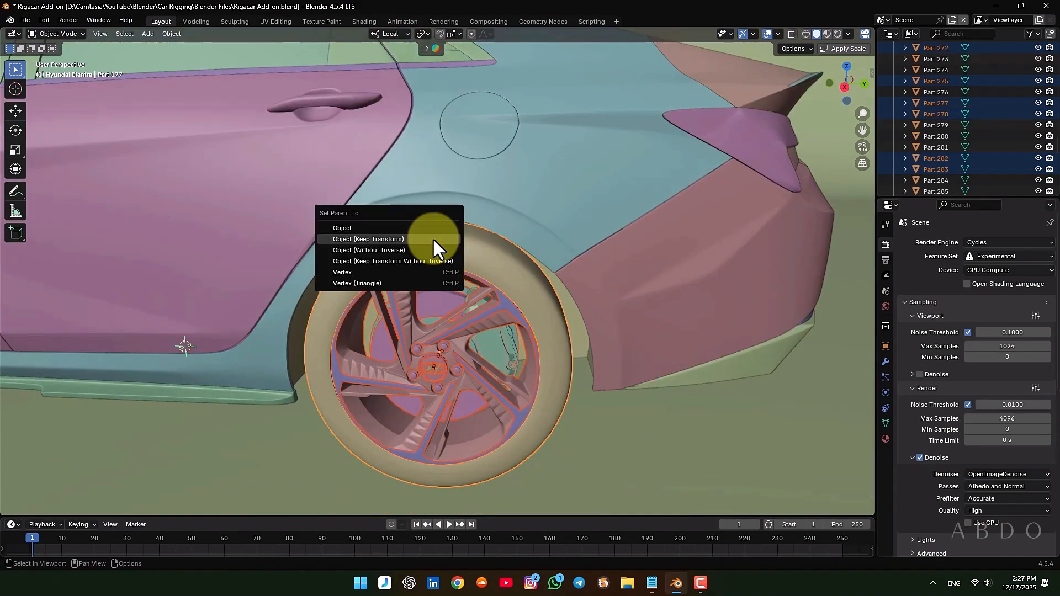
{"action": "left_click", "coordinate": [432, 237]}
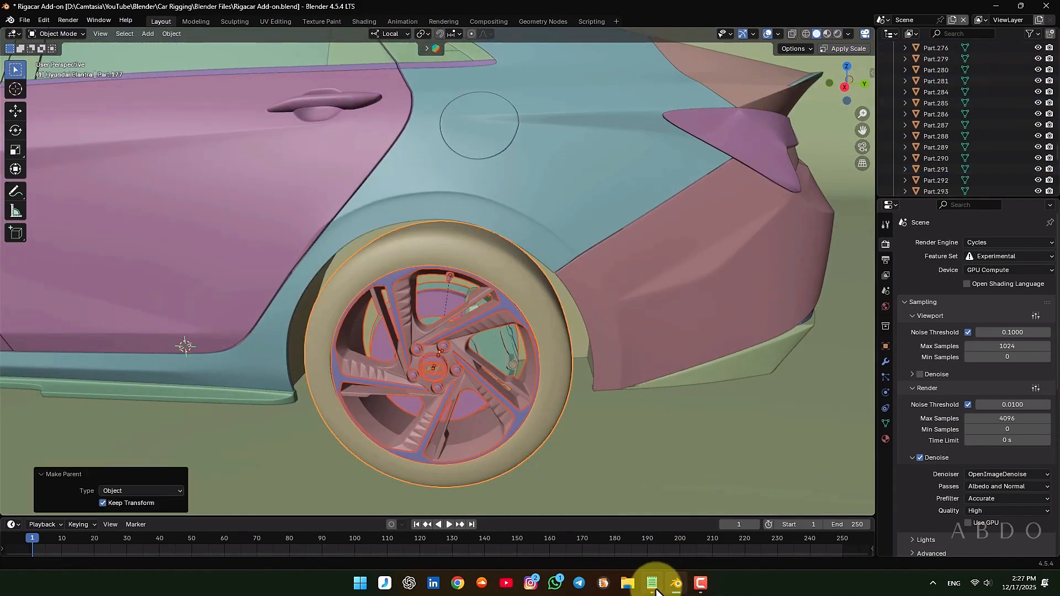
Rename the rear left tire as Elantra-wheel.Bk.L, copying the -wheel.Bk.L suffix from Rigacar.txt in Notepad
{"action": "key", "text": "F2"}
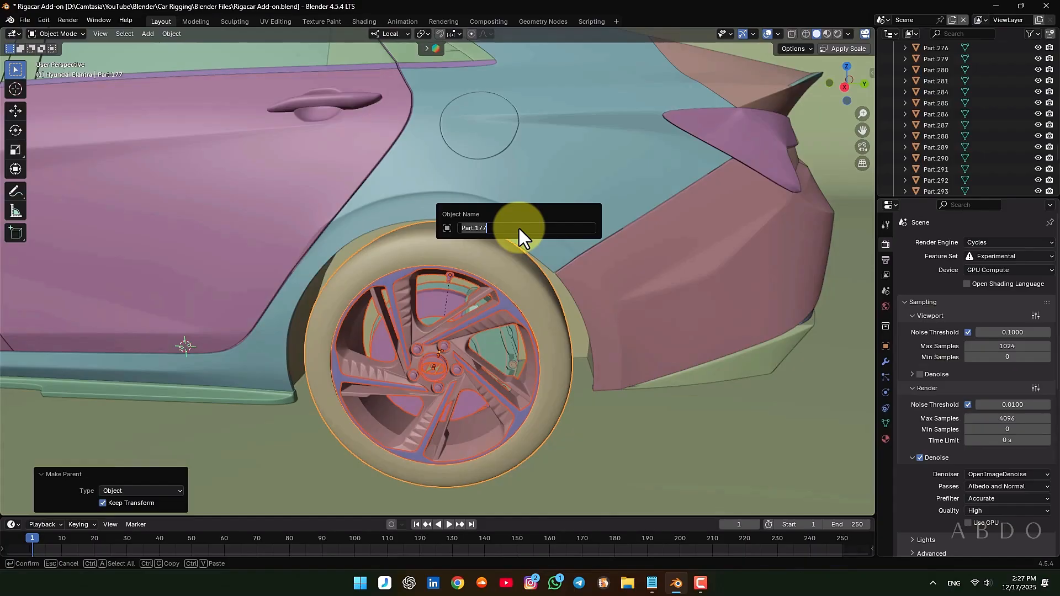
{"action": "type", "text": "Elantra"}
{"action": "left_click", "coordinate": [652, 582]}
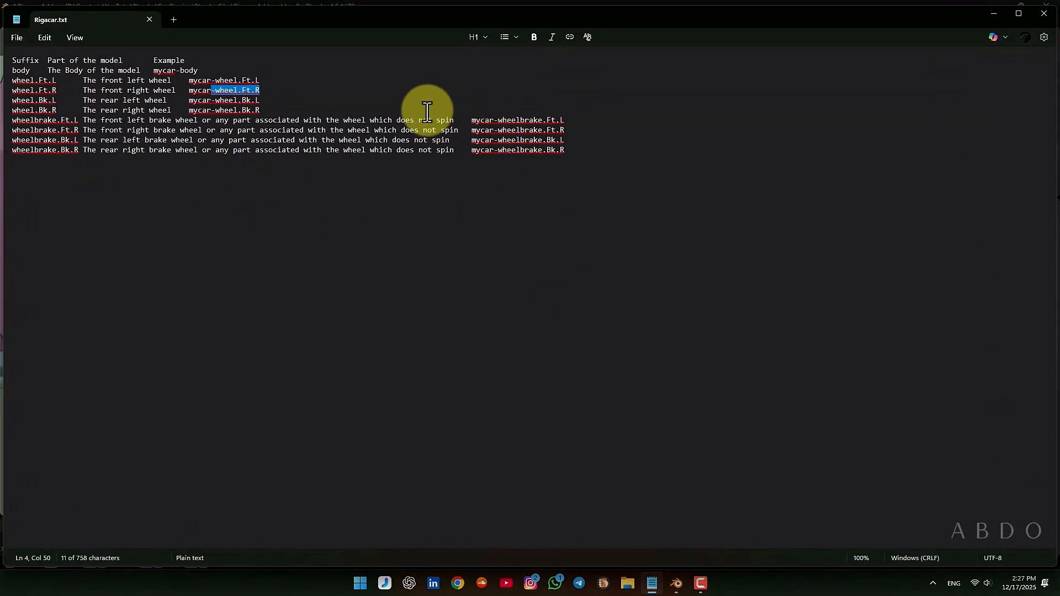
{"action": "left_click_drag", "start_coordinate": [212, 101], "coordinate": [260, 102]}
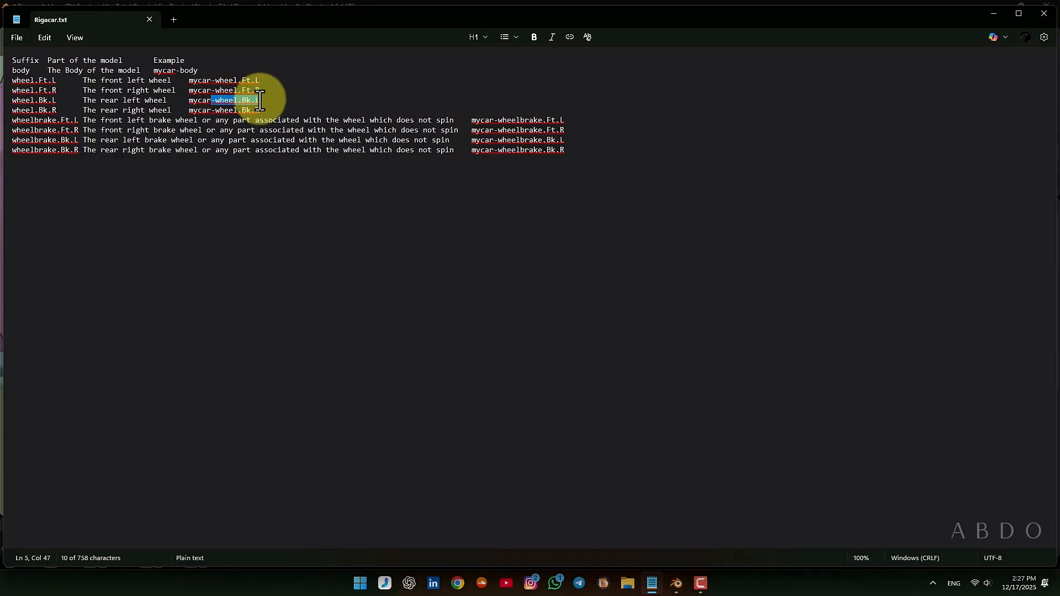
{"action": "left_click", "coordinate": [994, 14]}
{"action": "type", "text": "-wheel.Bk.L"}
{"action": "key", "text": "Return"}
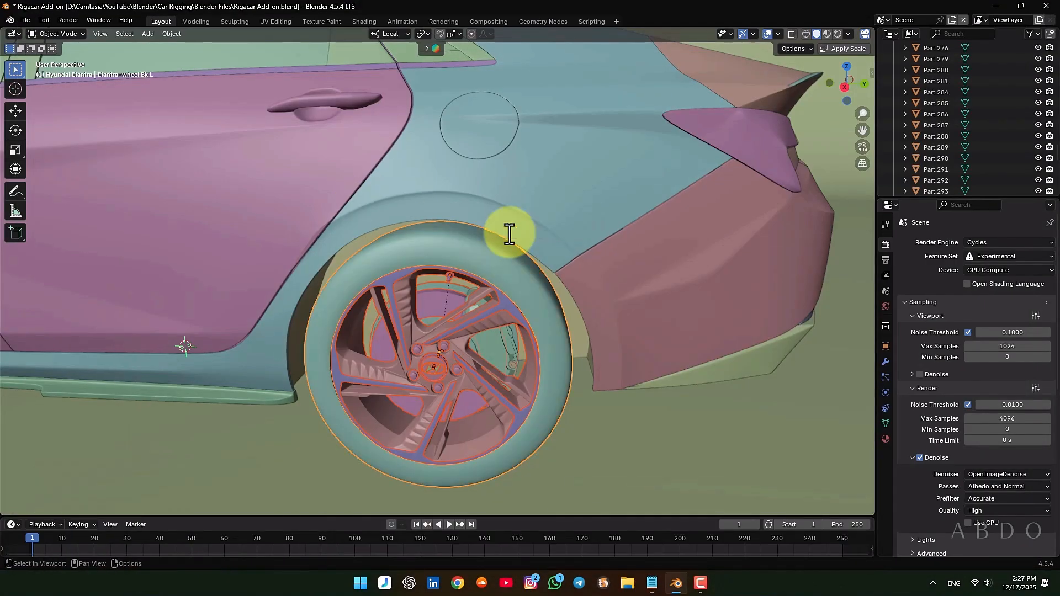
Check the rear left tire's parenting with a cancelled test move and save the file
{"action": "scroll", "coordinate": [367, 296], "scroll_direction": "down", "scroll_amount": 8}
{"action": "middle_click_drag", "start_coordinate": [367, 295], "coordinate": [670, 251]}
{"action": "middle_click_drag", "start_coordinate": [615, 300], "coordinate": [513, 229], "text": "shift"}
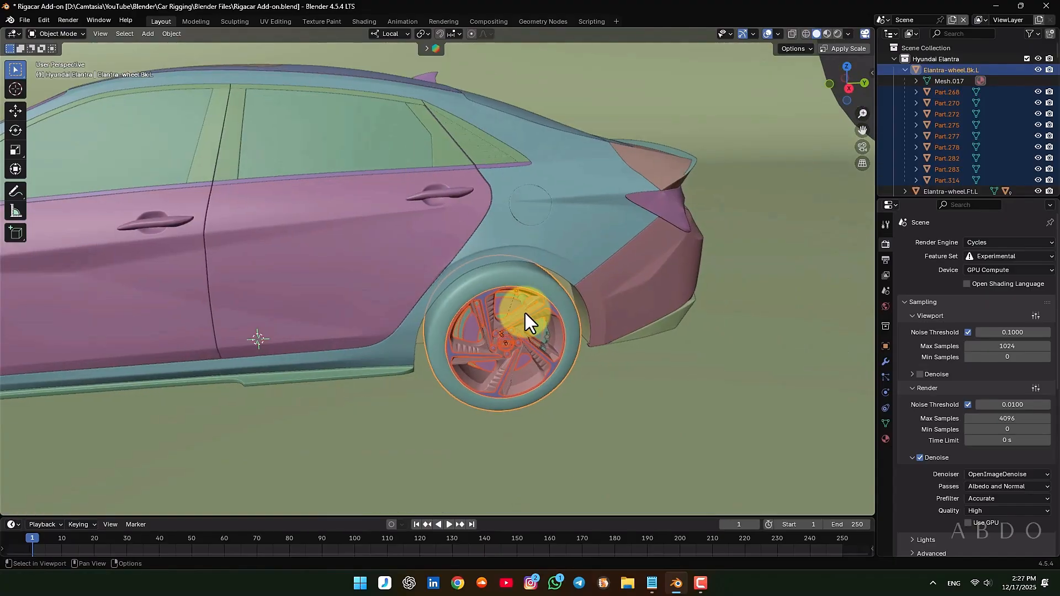
{"action": "left_click", "coordinate": [529, 280]}
{"action": "key", "text": "g"}
{"action": "right_click", "coordinate": [456, 286]}
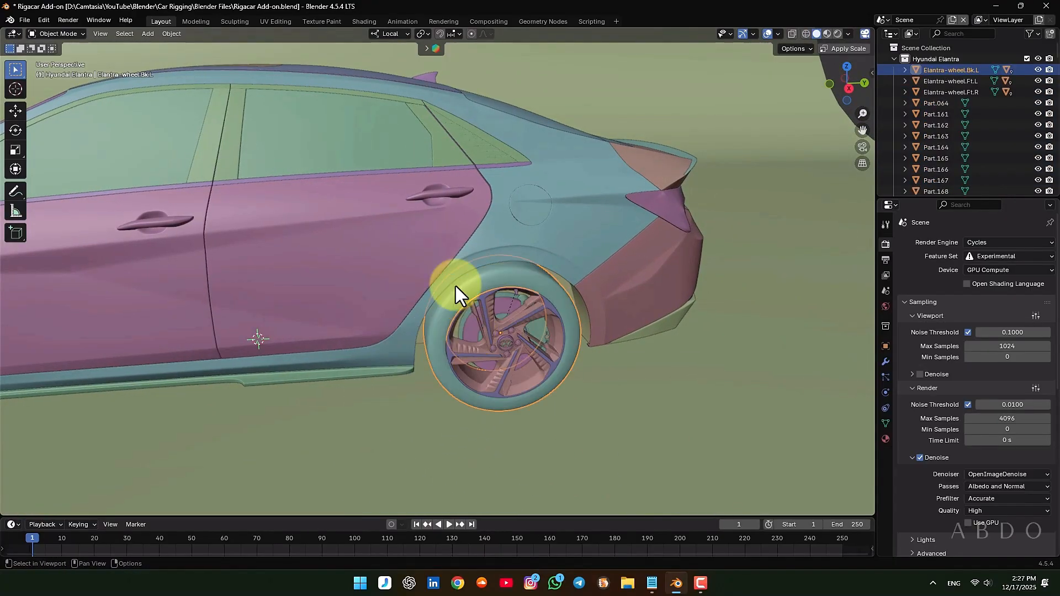
{"action": "scroll", "coordinate": [455, 286], "scroll_direction": "down", "scroll_amount": 5}
{"action": "middle_click_drag", "start_coordinate": [456, 286], "coordinate": [537, 270]}
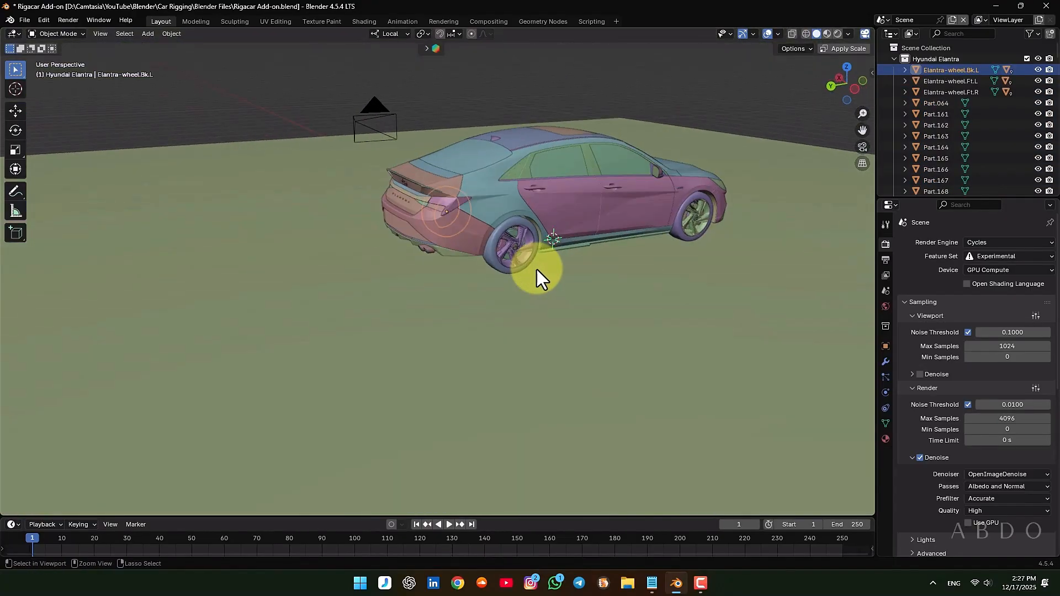
{"action": "key", "text": "ctrl+s"}
Select the rear right wheel's Hyundai logo, center cap, lug nuts and rim parts together
{"action": "scroll", "coordinate": [538, 230], "scroll_direction": "up", "scroll_amount": 5}
{"action": "scroll", "coordinate": [537, 229], "scroll_direction": "up", "scroll_amount": 8}
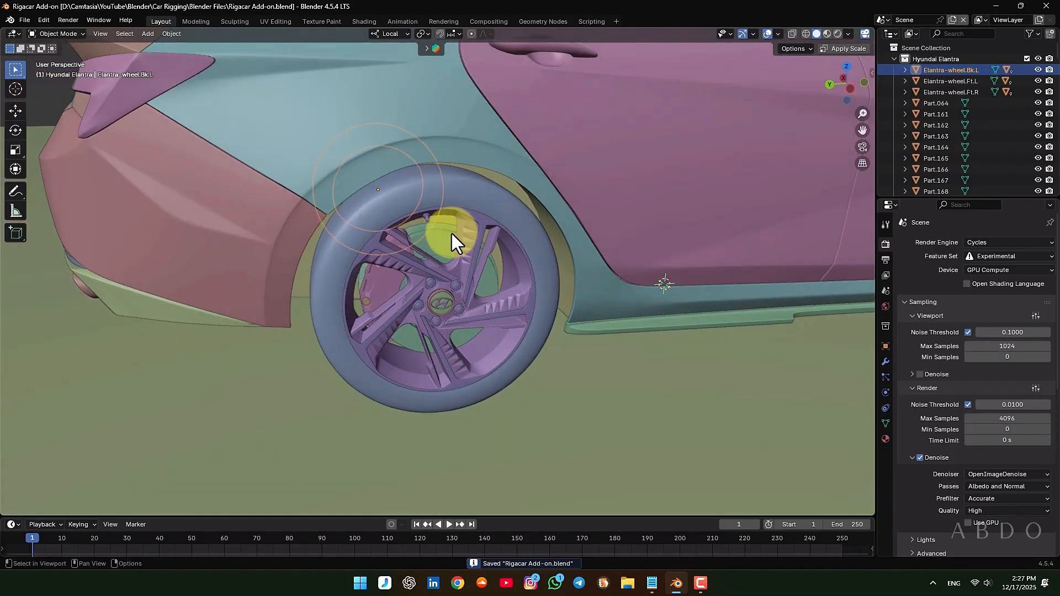
{"action": "scroll", "coordinate": [450, 320], "scroll_direction": "up", "scroll_amount": 3}
{"action": "left_click", "coordinate": [446, 327]}
{"action": "scroll", "coordinate": [446, 327], "scroll_direction": "down", "scroll_amount": 1}
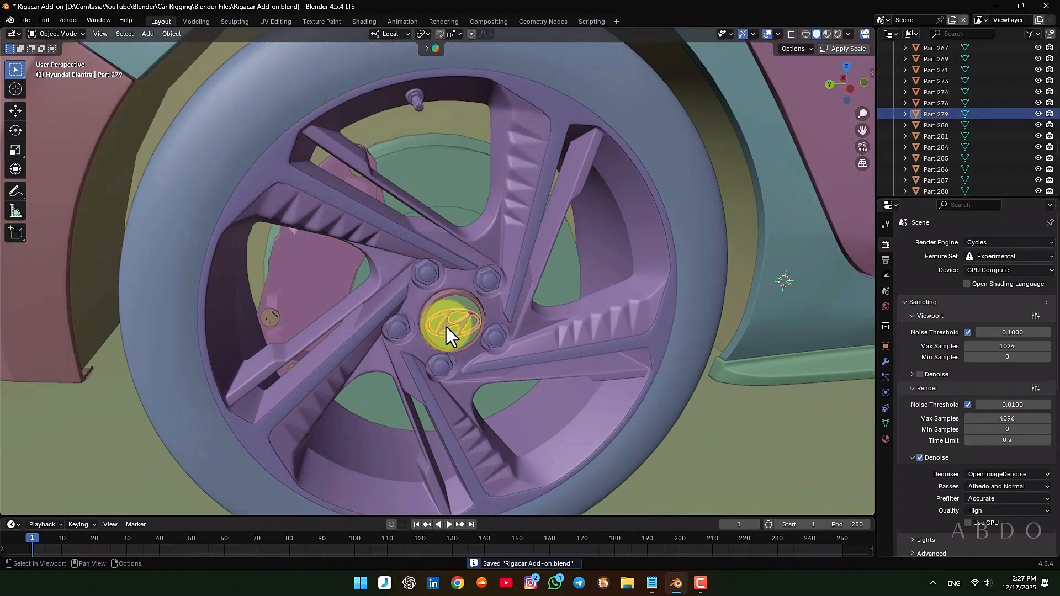
{"action": "left_click", "coordinate": [456, 284], "text": "shift"}
{"action": "scroll", "coordinate": [530, 227], "scroll_direction": "down", "scroll_amount": 3}
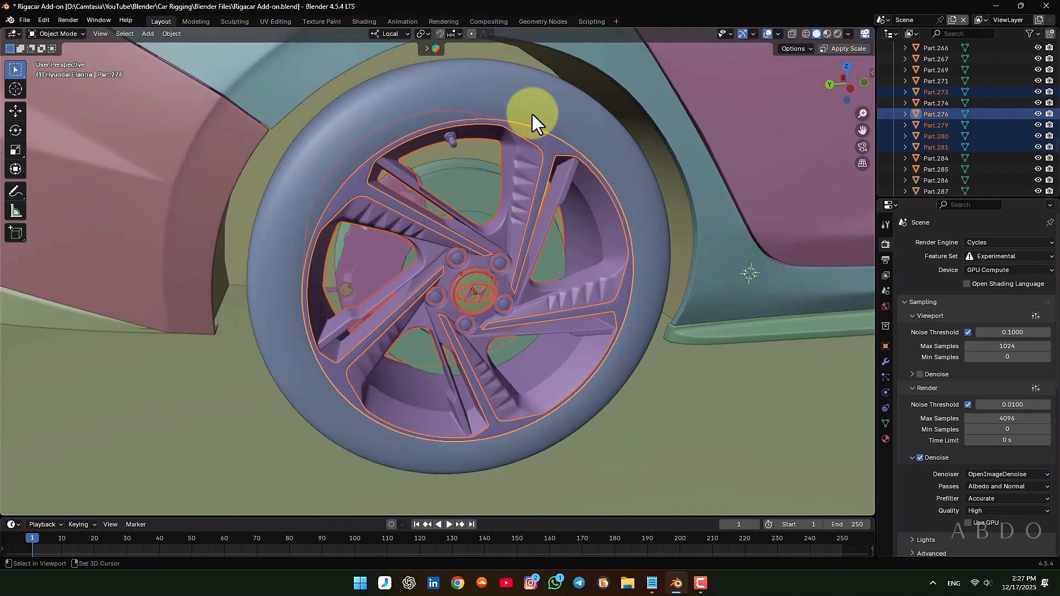
Add the rear right wheel's tire, valve stem and inner disc parts to the selection and check it with a cancelled test move
{"action": "left_click", "coordinate": [414, 145], "text": "shift"}
{"action": "left_click", "coordinate": [452, 141], "text": "shift"}
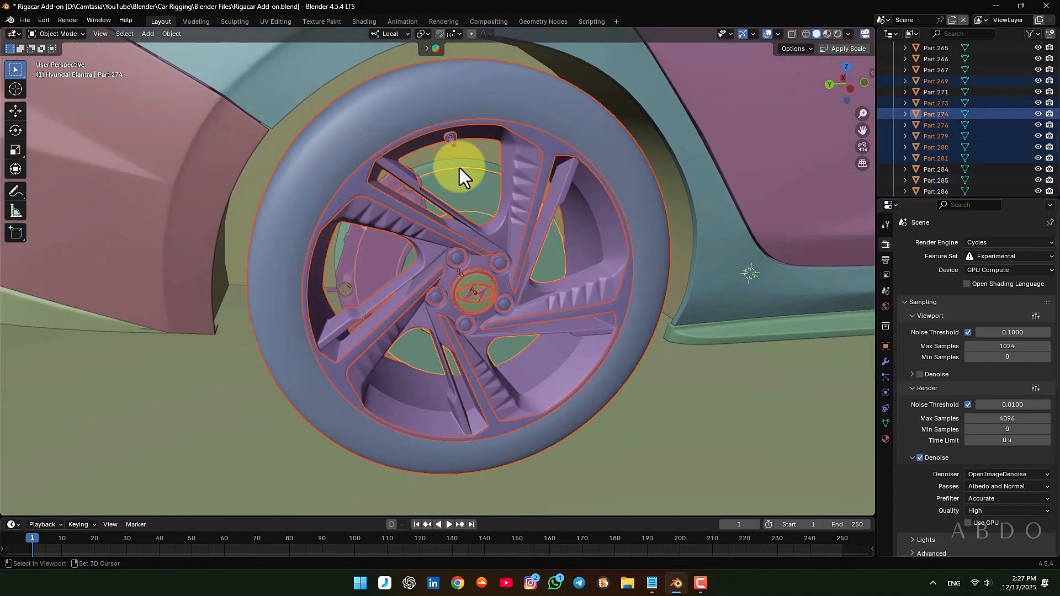
{"action": "key", "text": "h"}
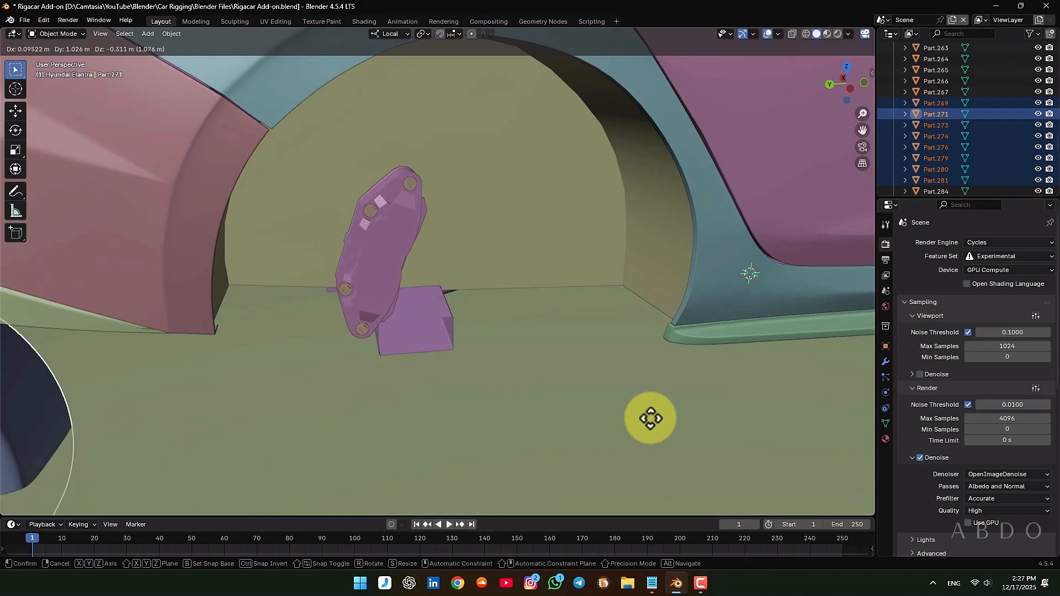
{"action": "key", "text": "alt+h"}
Make the rear right tire the active object and parent the selected wheel parts to it with Object (Keep Transform)
{"action": "left_click", "coordinate": [502, 66], "text": "shift"}
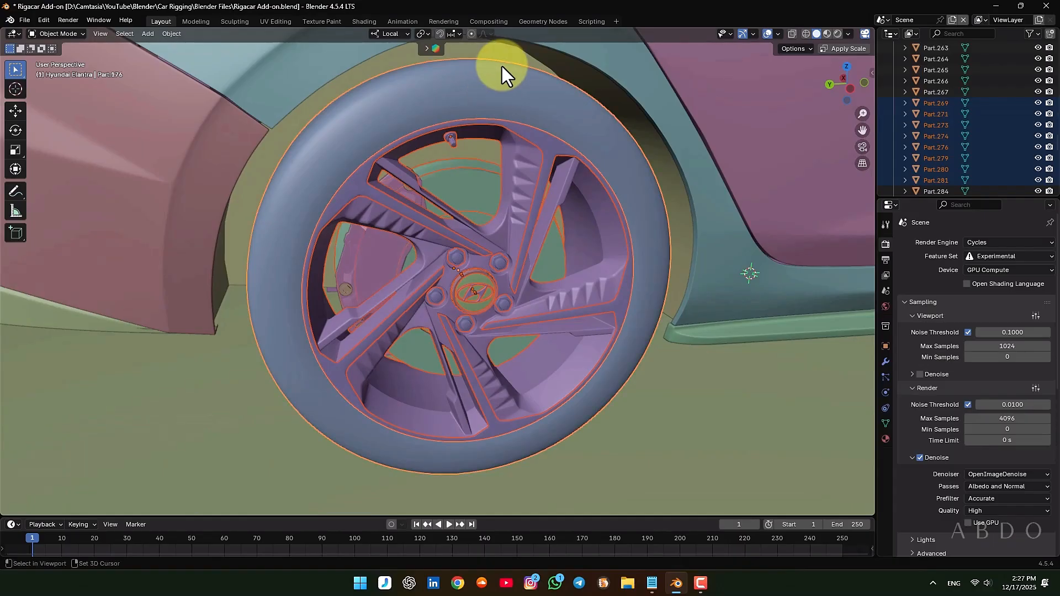
{"action": "key", "text": "ctrl+p"}
{"action": "left_click", "coordinate": [489, 133]}
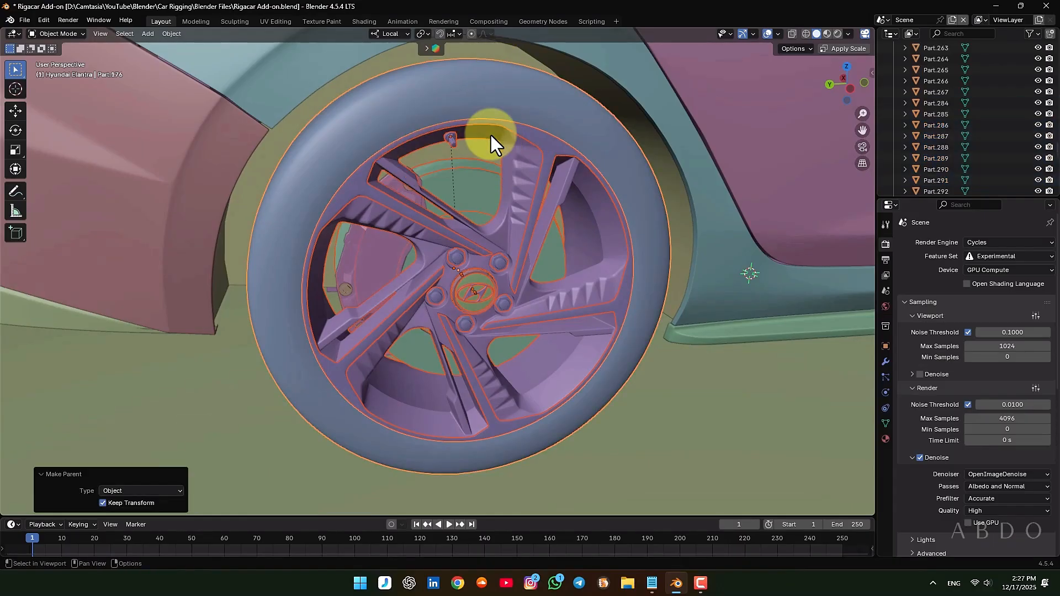
Rename the rear right tire to Elantra-wheel.Bk.R, copying the -wheel.Bk.R suffix from Rigacar.txt in Notepad
{"action": "key", "text": "F2"}
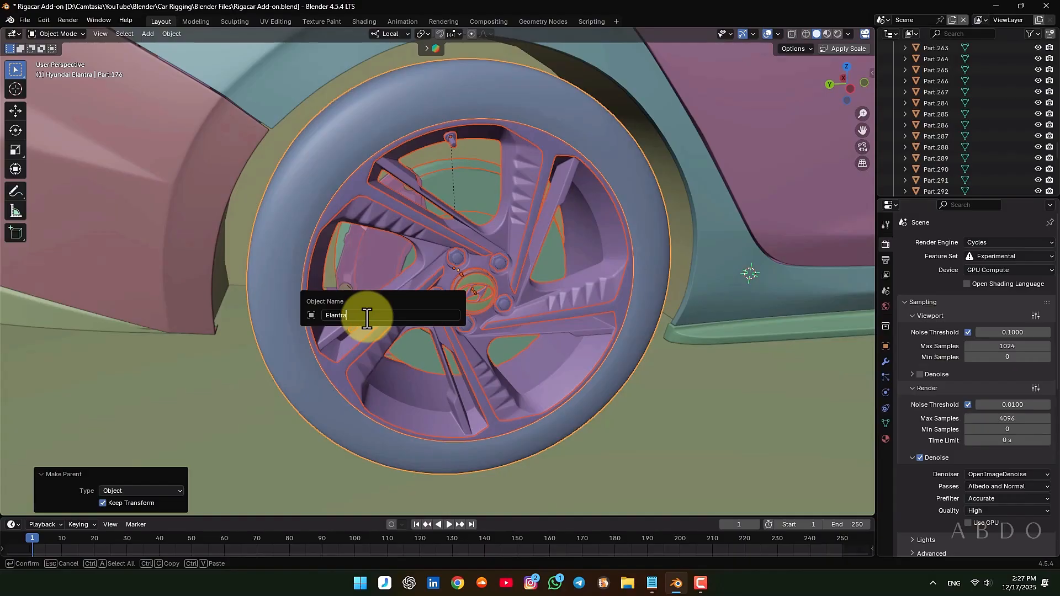
{"action": "left_click", "coordinate": [652, 583]}
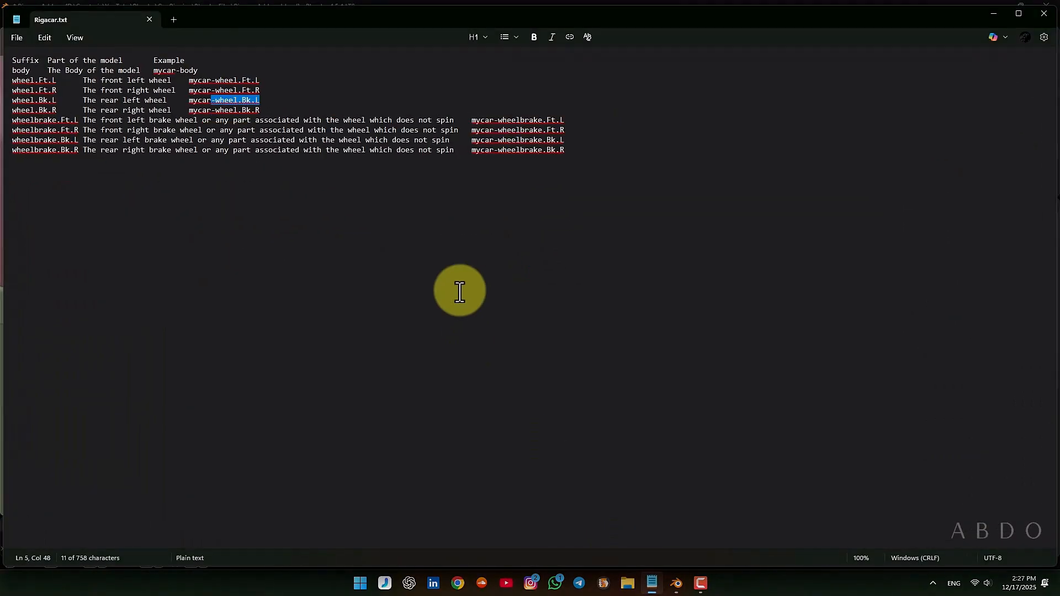
{"action": "left_click_drag", "start_coordinate": [211, 110], "coordinate": [260, 110]}
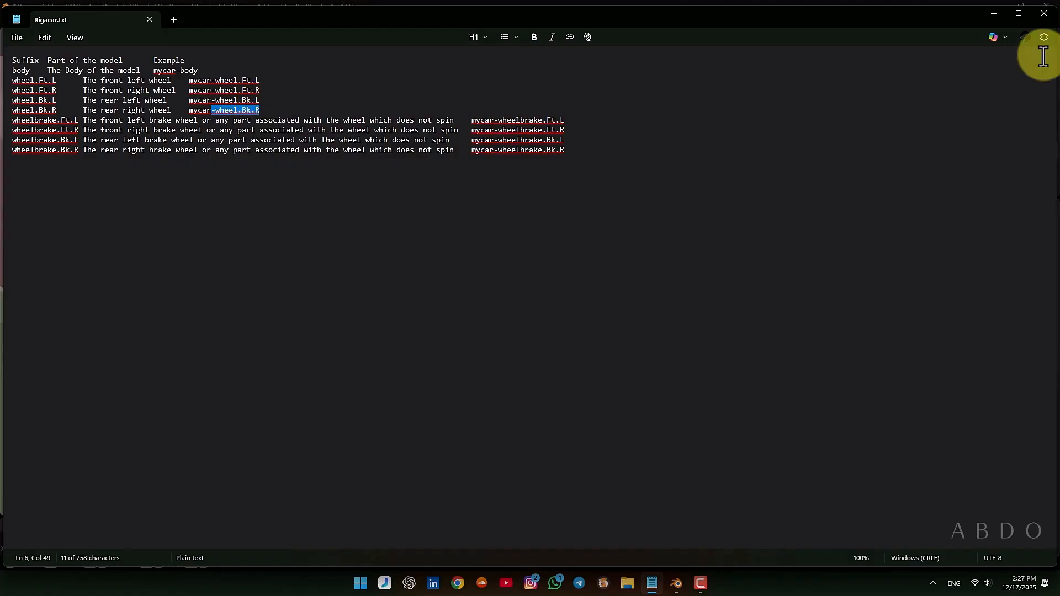
{"action": "left_click", "coordinate": [997, 9]}
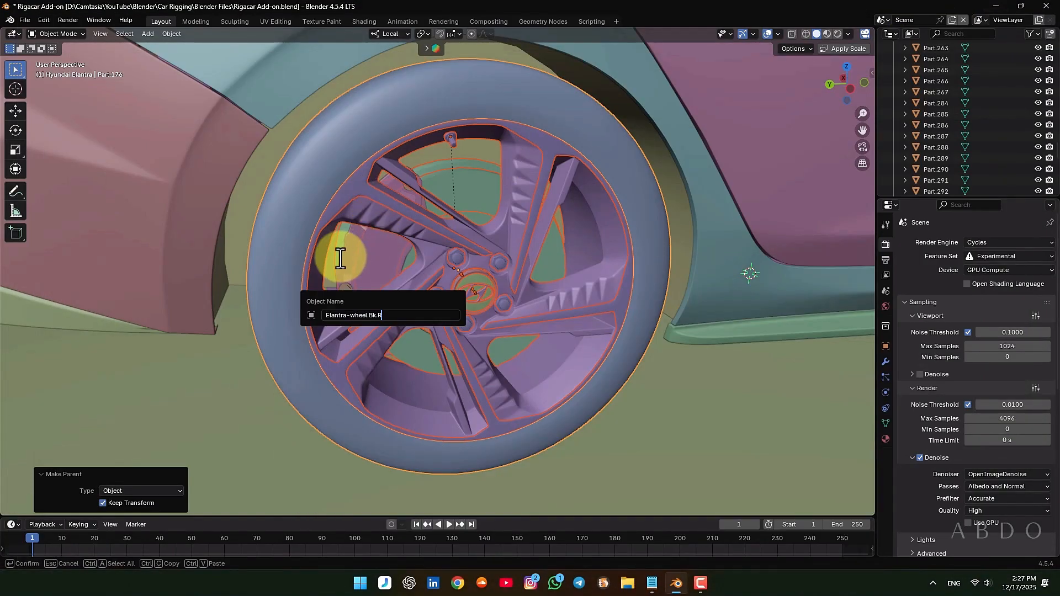
{"action": "key", "text": "Return"}
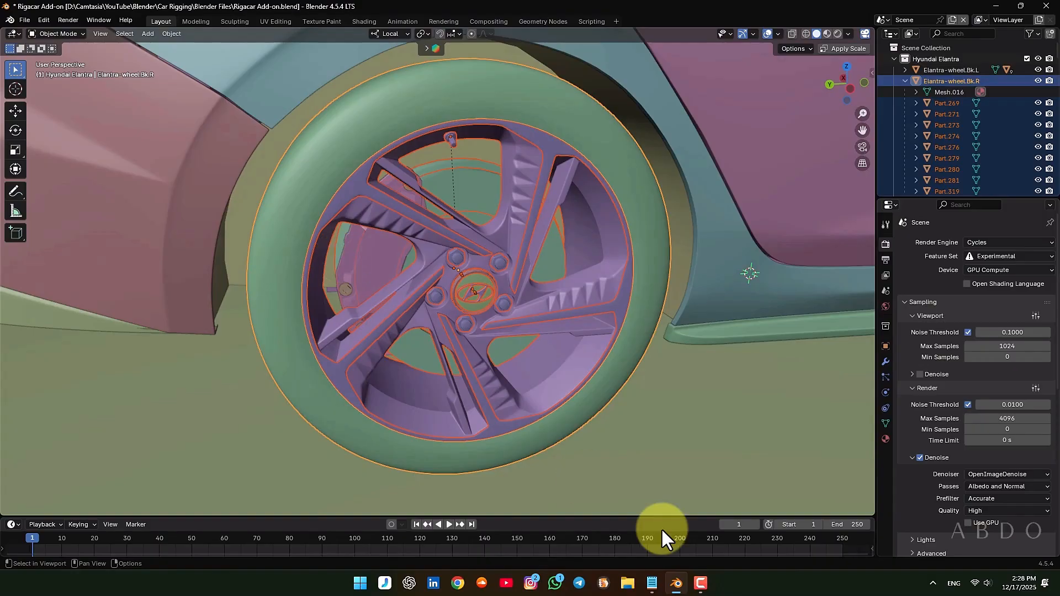
Check the rear right tire's parenting with a cancelled test move and save the file
{"action": "left_click", "coordinate": [651, 583]}
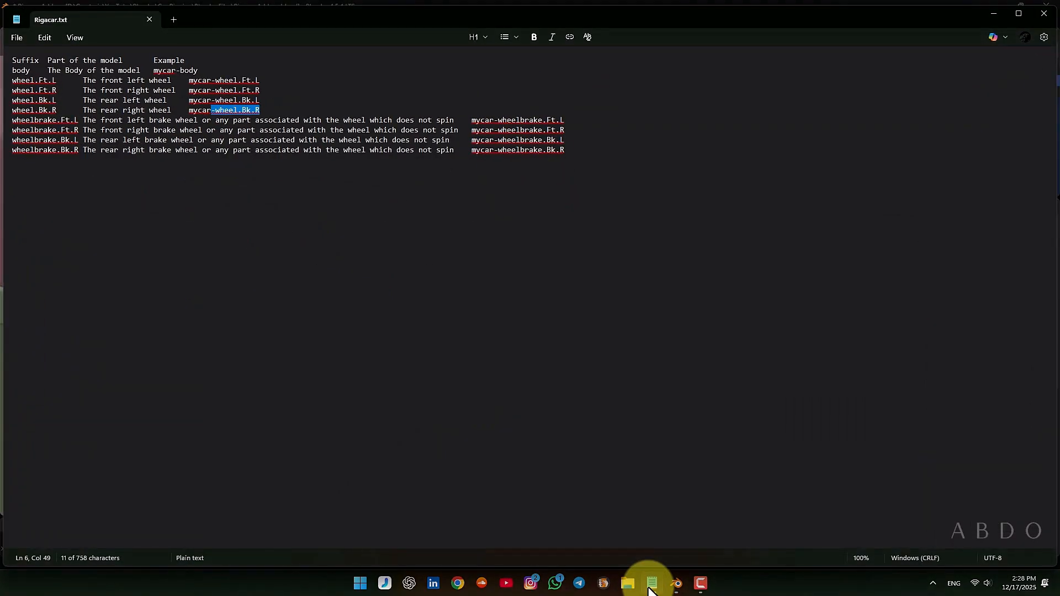
{"action": "left_click", "coordinate": [649, 588]}
{"action": "scroll", "coordinate": [419, 309], "scroll_direction": "down", "scroll_amount": 3}
{"action": "middle_click_drag", "start_coordinate": [418, 309], "coordinate": [284, 332]}
{"action": "left_click", "coordinate": [284, 332]}
{"action": "key", "text": "g"}
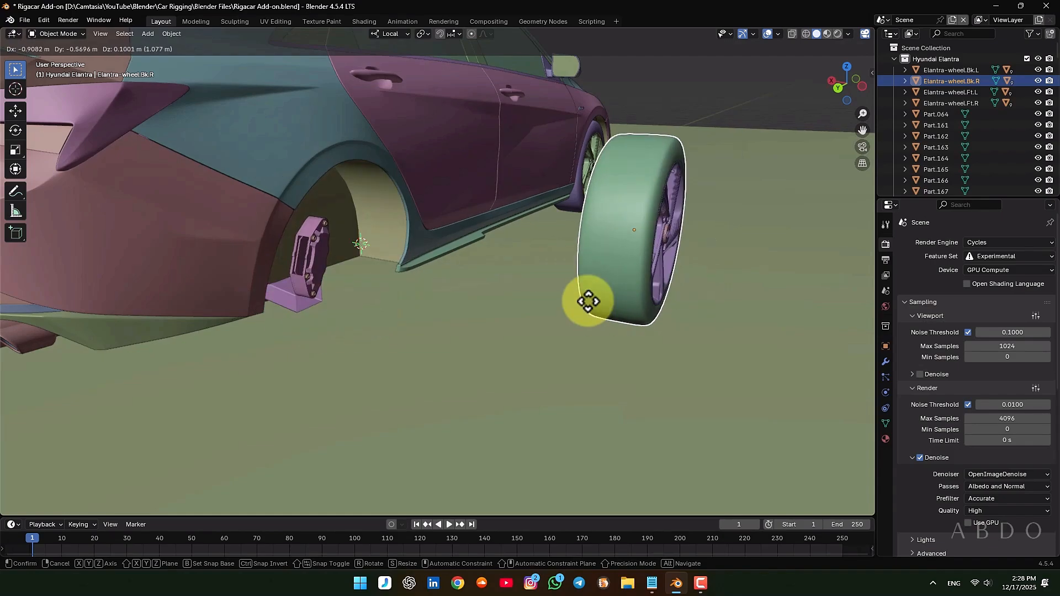
{"action": "right_click", "coordinate": [589, 301]}
{"action": "key", "text": "ctrl+s"}
Select the four parent tires Elantra-wheel.Bk.L, Bk.R, Ft.L and Ft.R with all their child parts and hide them in the viewport
{"action": "middle_click_drag", "start_coordinate": [591, 324], "coordinate": [689, 230]}
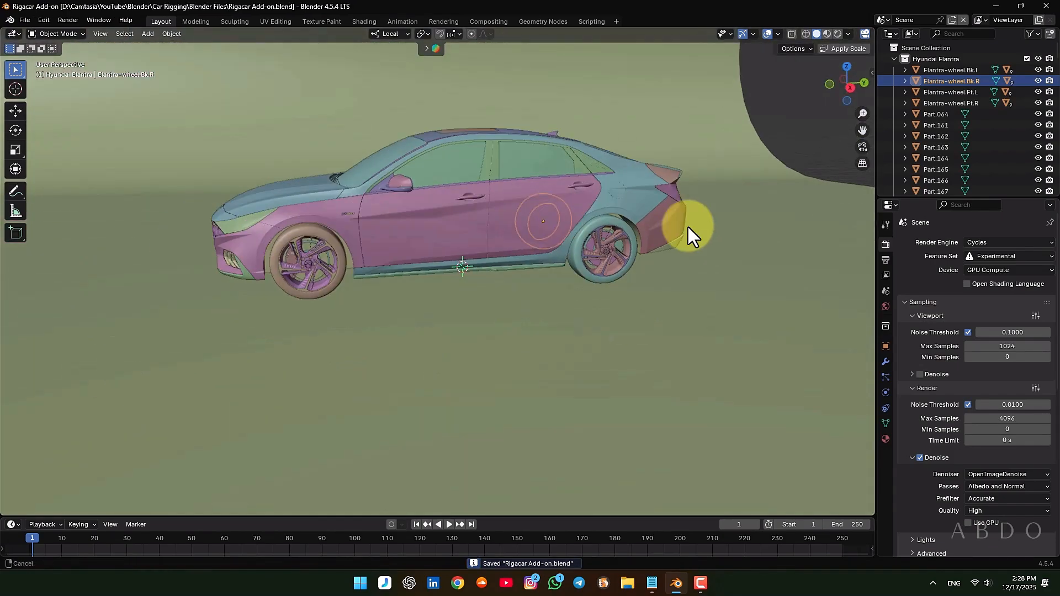
{"action": "scroll", "coordinate": [331, 259], "scroll_direction": "up", "scroll_amount": 6}
{"action": "scroll", "coordinate": [309, 286], "scroll_direction": "up", "scroll_amount": 4}
{"action": "middle_click_drag", "start_coordinate": [310, 286], "coordinate": [410, 254], "text": "shift"}
{"action": "scroll", "coordinate": [411, 255], "scroll_direction": "down", "scroll_amount": 5}
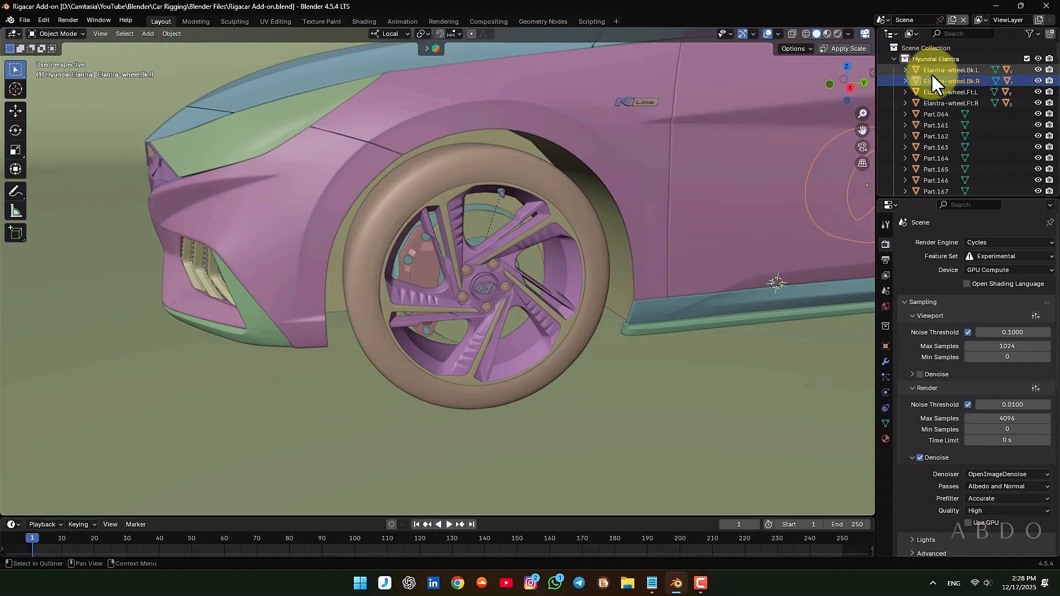
{"action": "left_click", "coordinate": [914, 68]}
{"action": "left_click", "coordinate": [916, 81], "text": "ctrl"}
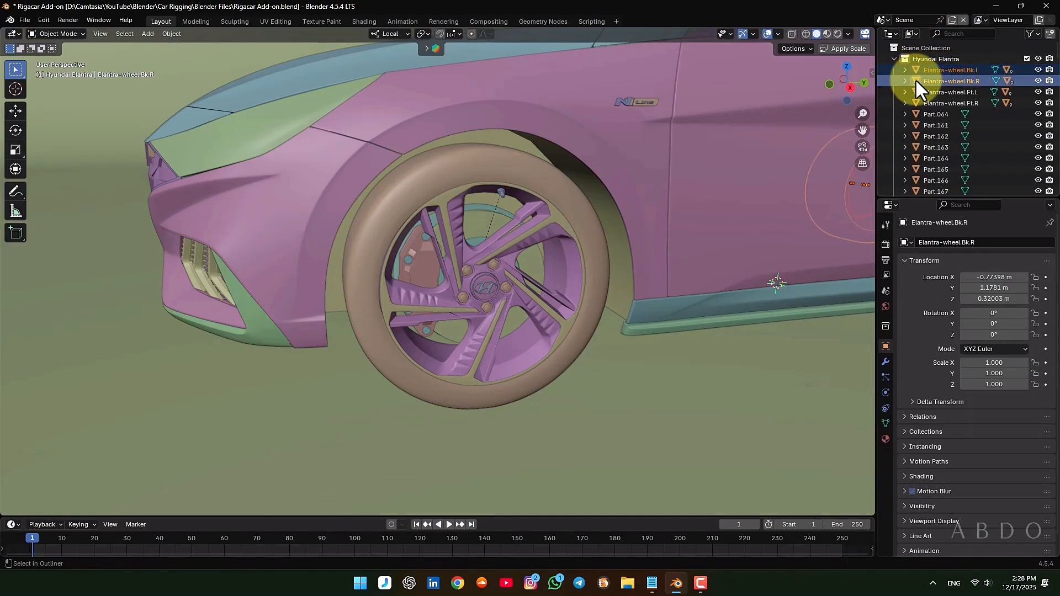
{"action": "left_click", "coordinate": [914, 90], "text": "ctrl"}
{"action": "left_click", "coordinate": [913, 104], "text": "ctrl"}
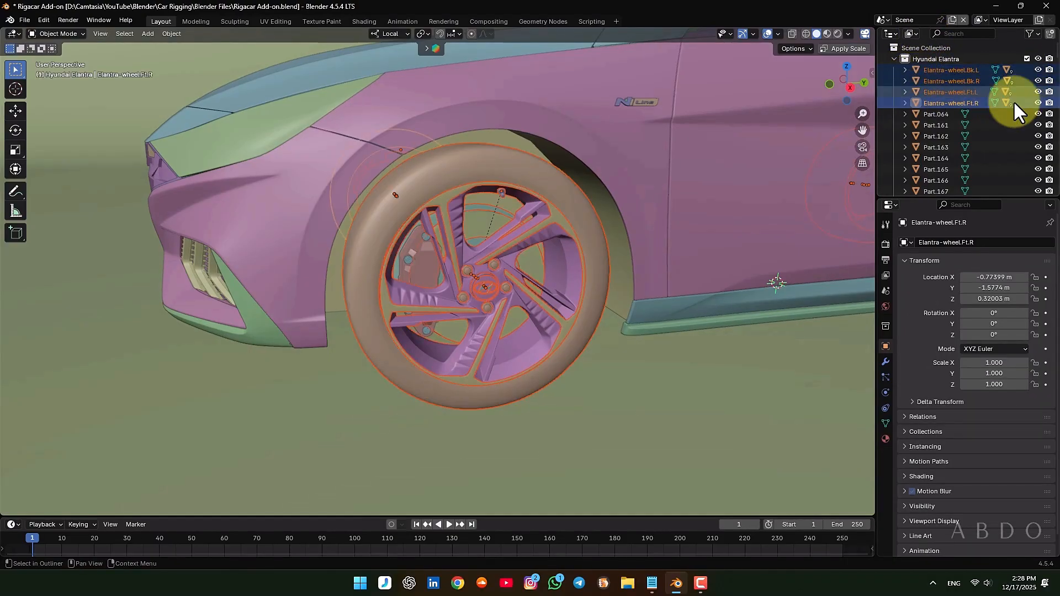
{"action": "key", "text": "h"}
Select the front left brake's pads, caliper and bolts together and check the selection with a cancelled test move
{"action": "middle_click_drag", "start_coordinate": [463, 260], "coordinate": [370, 262]}
{"action": "scroll", "coordinate": [370, 261], "scroll_direction": "up", "scroll_amount": 4}
{"action": "left_click", "coordinate": [372, 260]}
{"action": "scroll", "coordinate": [372, 260], "scroll_direction": "up", "scroll_amount": 3}
{"action": "left_click", "coordinate": [401, 242], "text": "shift"}
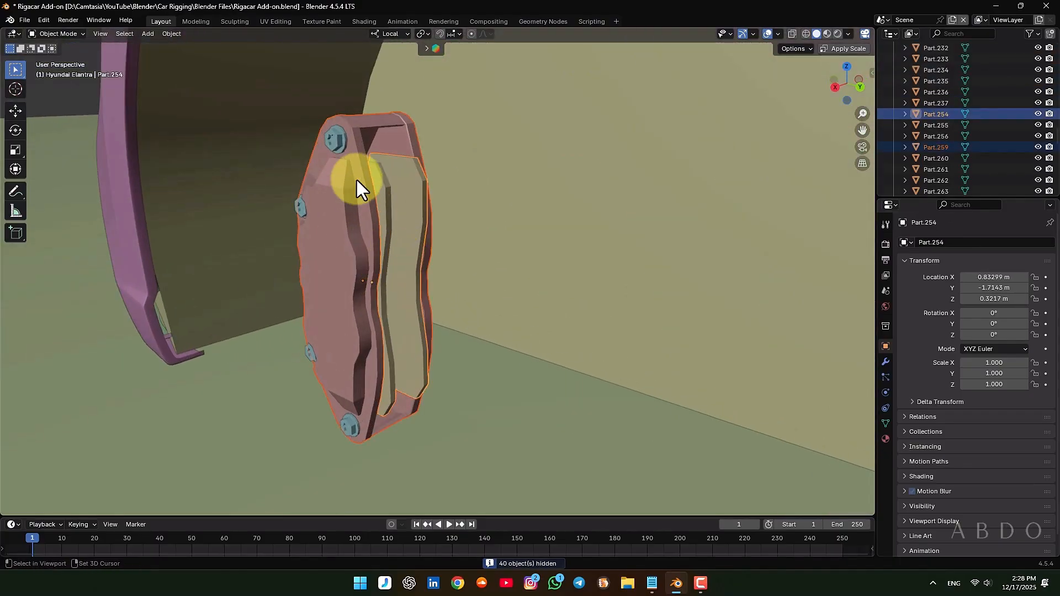
{"action": "left_click", "coordinate": [329, 132], "text": "shift"}
{"action": "key", "text": "g"}
{"action": "right_click", "coordinate": [300, 247]}
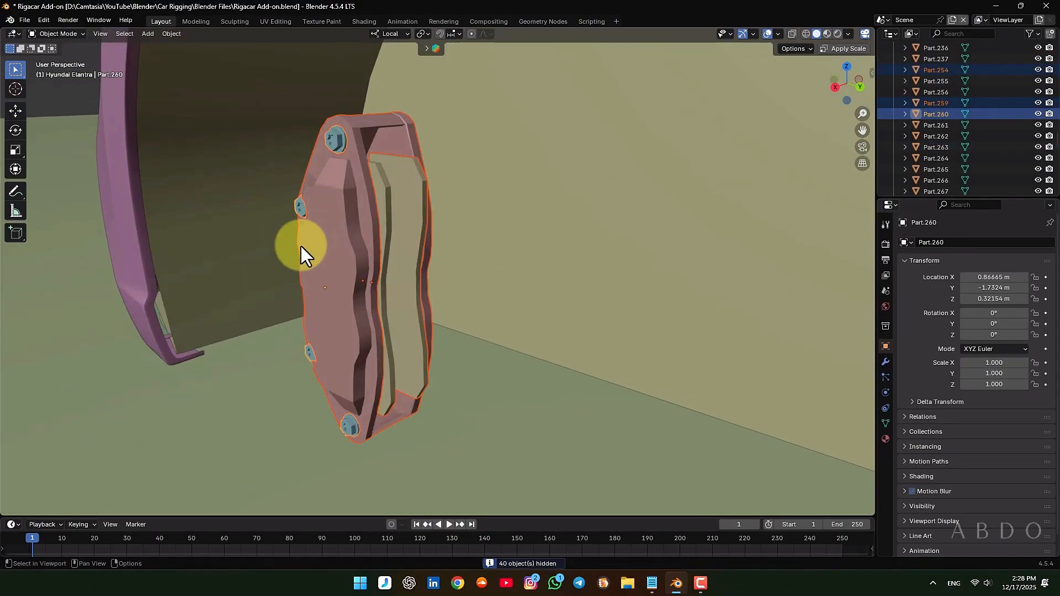
Make the front left caliper the active object and parent the selected brake parts to it with Object (Keep Transform)
{"action": "left_click", "coordinate": [336, 236], "text": "shift"}
{"action": "key", "text": "ctrl+p"}
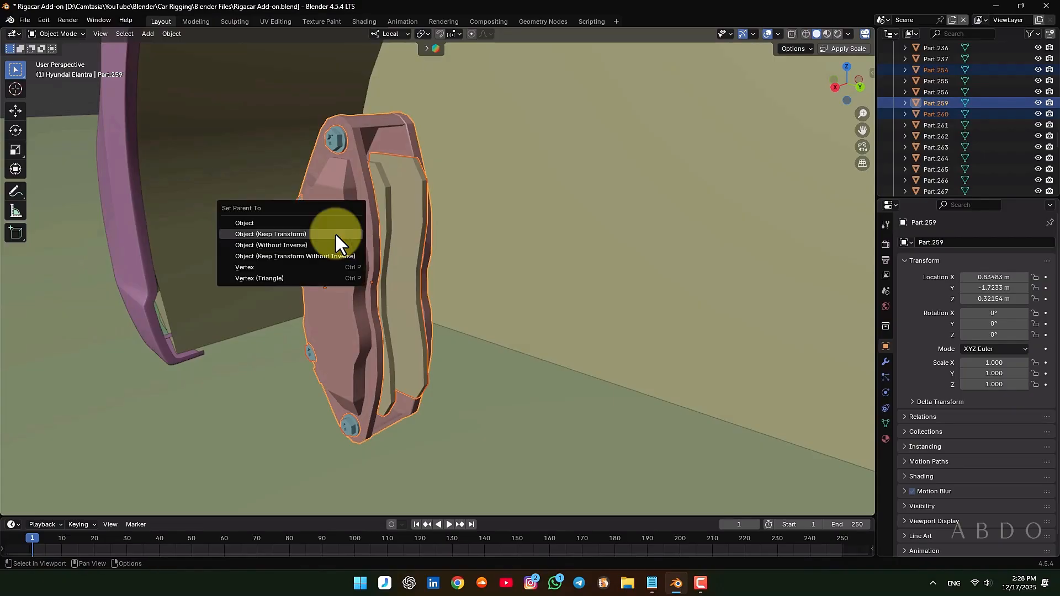
{"action": "left_click", "coordinate": [336, 236]}
Rename the front left caliper to Elantra-wheelbrake.Ft.L, copying the -wheelbrake.Ft.L suffix from Rigacar.txt in Notepad
{"action": "key", "text": "F2"}
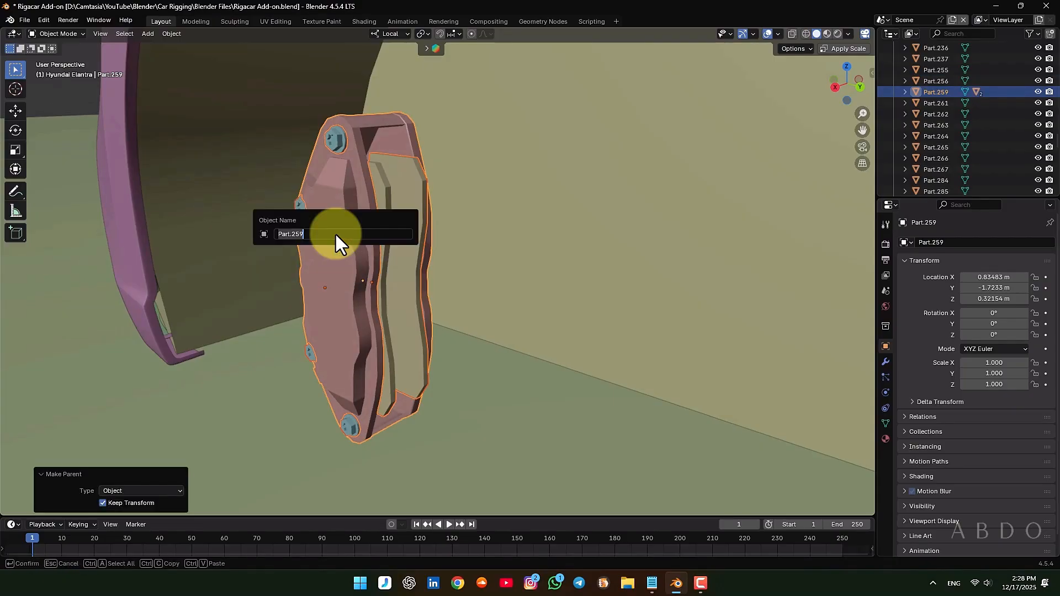
{"action": "type", "text": "Elantra"}
{"action": "left_click", "coordinate": [652, 583]}
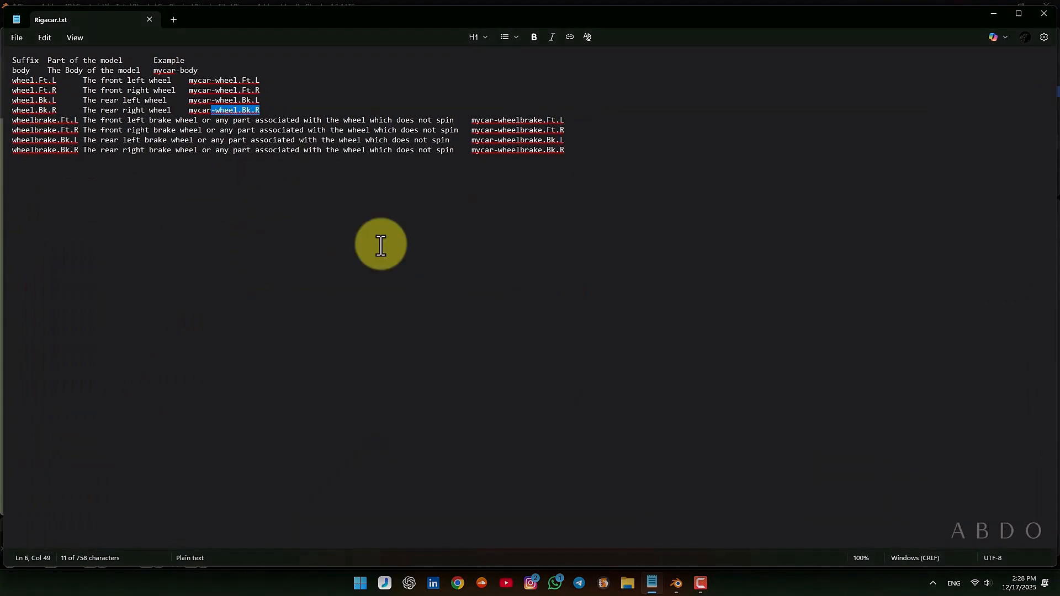
{"action": "left_click_drag", "start_coordinate": [493, 120], "coordinate": [562, 118]}
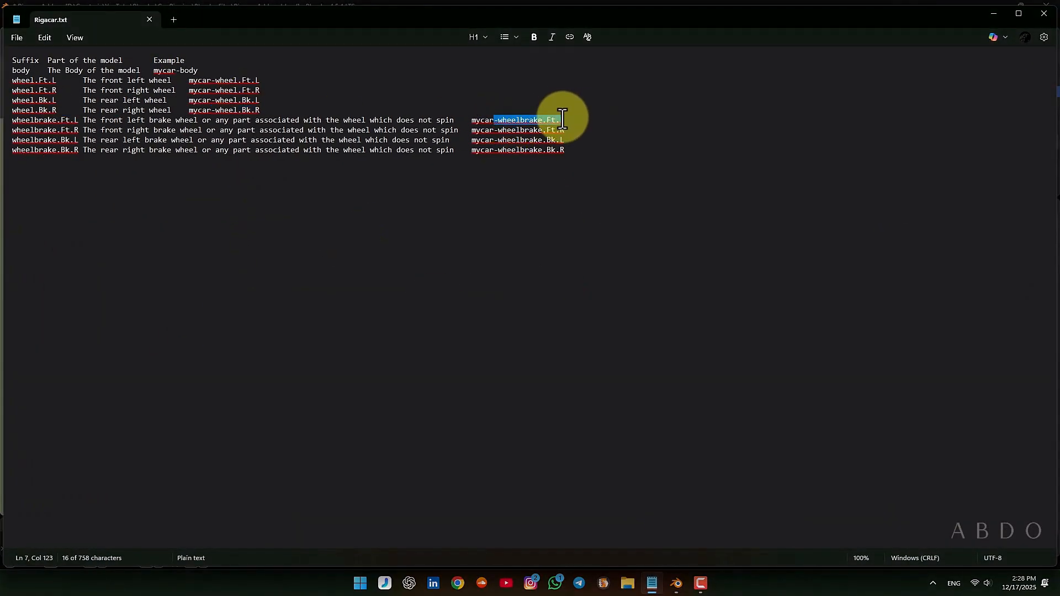
{"action": "key", "text": "ctrl+c"}
{"action": "left_click", "coordinate": [993, 14]}
{"action": "key", "text": "ctrl+v"}
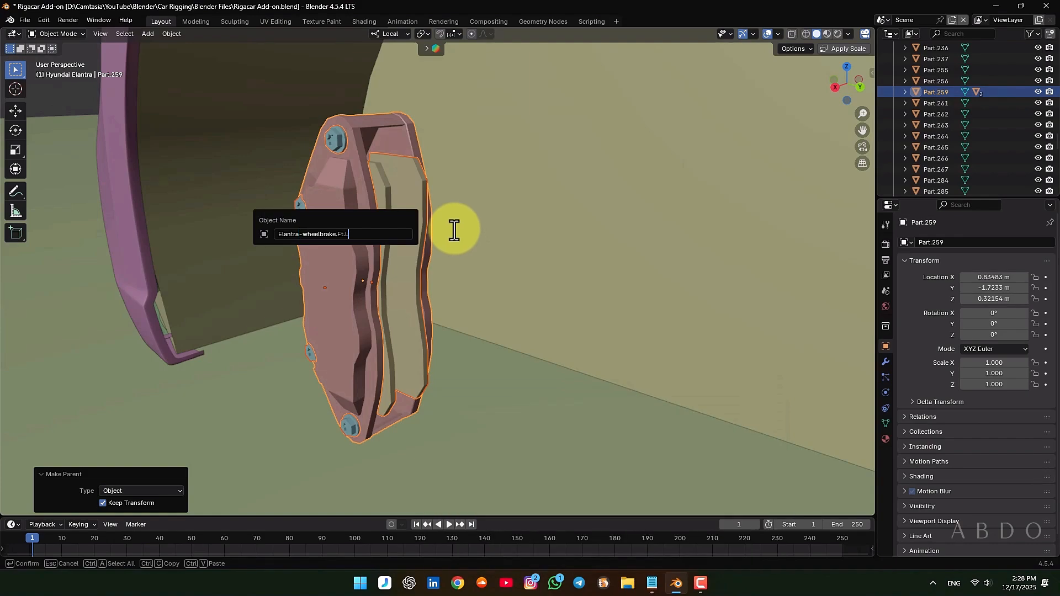
{"action": "key", "text": "Return"}
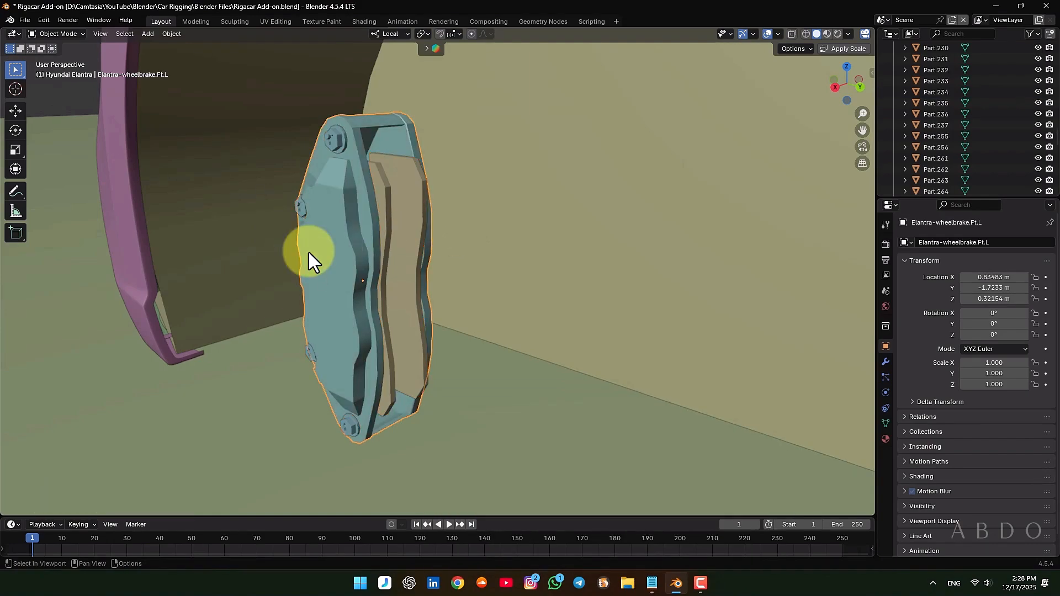
Check the front left caliper's parenting with a cancelled test move and save the file
{"action": "key", "text": "g"}
{"action": "right_click", "coordinate": [237, 159]}
{"action": "key", "text": "ctrl+s"}
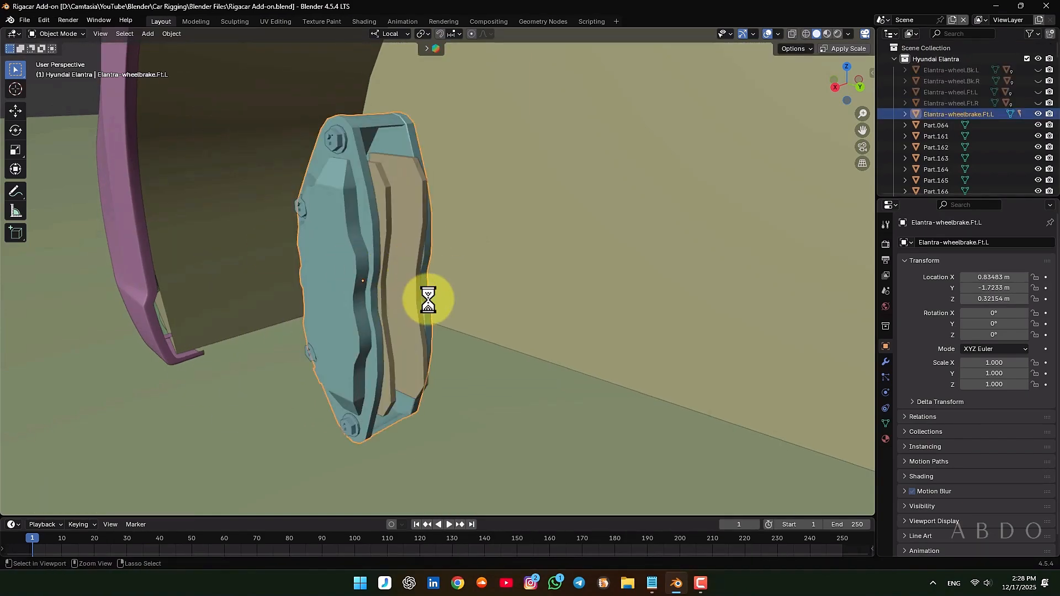
Select the front right brake's pads, bolts and caliper, and parent them to the caliper with Object (Keep Transform)
{"action": "scroll", "coordinate": [433, 293], "scroll_direction": "down", "scroll_amount": 6}
{"action": "middle_click_drag", "start_coordinate": [449, 299], "coordinate": [722, 300]}
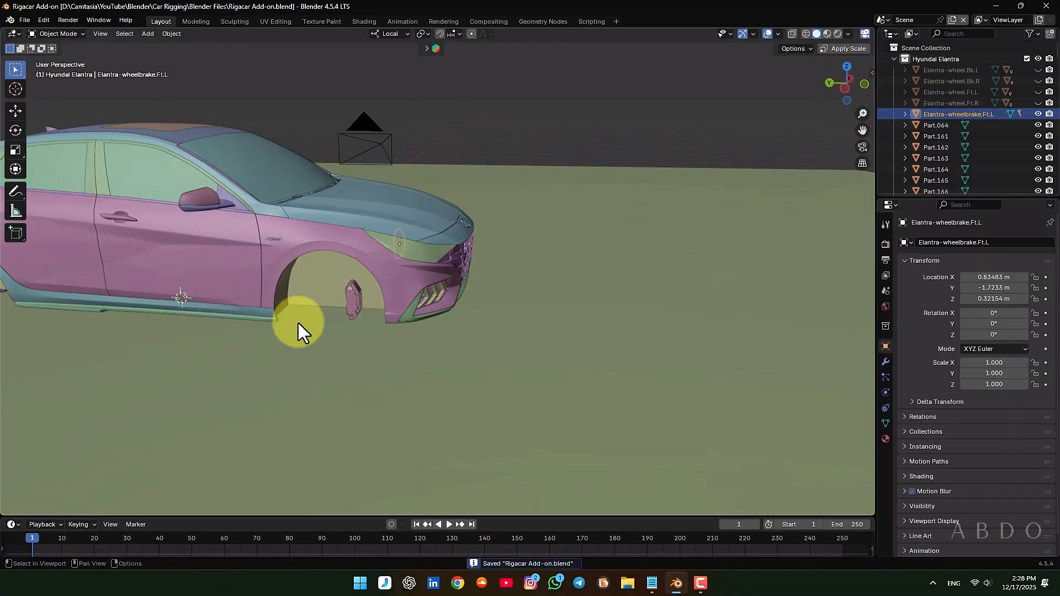
{"action": "scroll", "coordinate": [298, 332], "scroll_direction": "up", "scroll_amount": 8}
{"action": "middle_click_drag", "start_coordinate": [500, 300], "coordinate": [469, 298]}
{"action": "scroll", "coordinate": [366, 290], "scroll_direction": "up", "scroll_amount": 5}
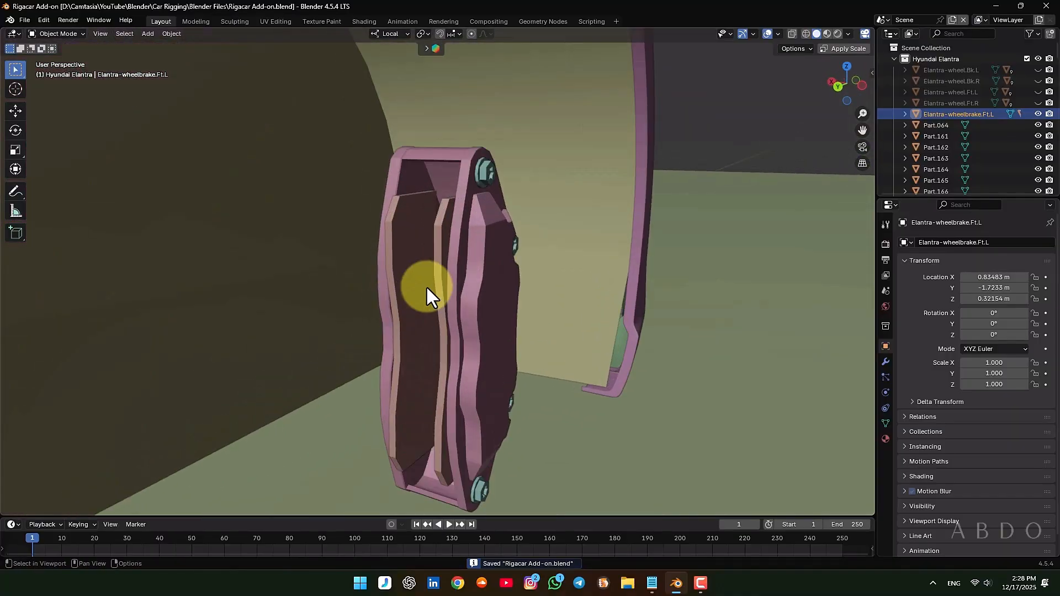
{"action": "left_click", "coordinate": [426, 286]}
{"action": "left_click", "coordinate": [482, 247], "text": "shift"}
{"action": "left_click", "coordinate": [488, 178], "text": "shift"}
{"action": "middle_click_drag", "start_coordinate": [488, 178], "coordinate": [452, 286]}
{"action": "left_click", "coordinate": [454, 286], "text": "shift"}
{"action": "key", "text": "ctrl+p"}
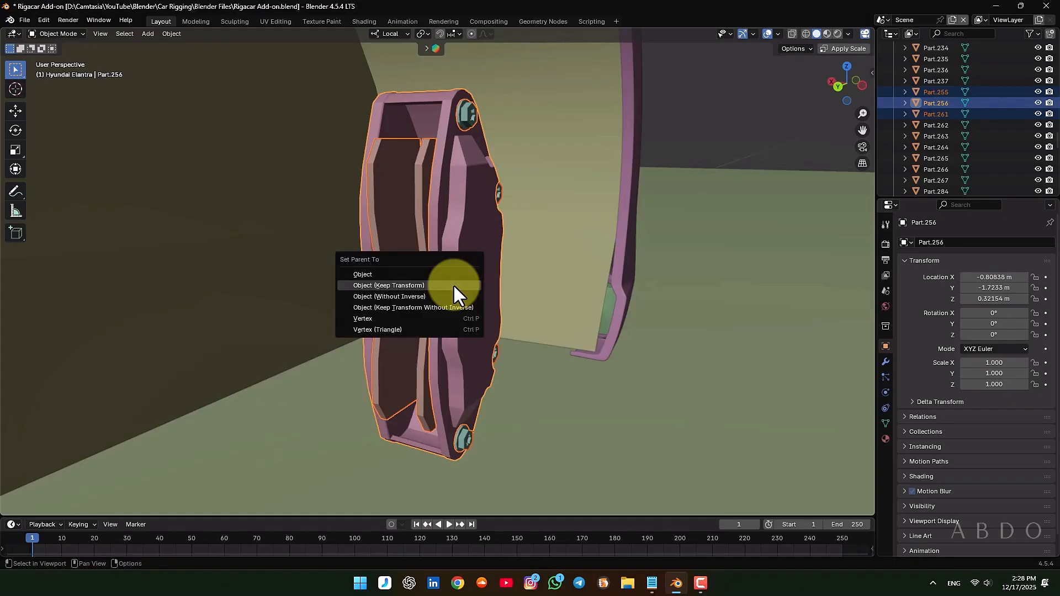
{"action": "left_click", "coordinate": [452, 283]}
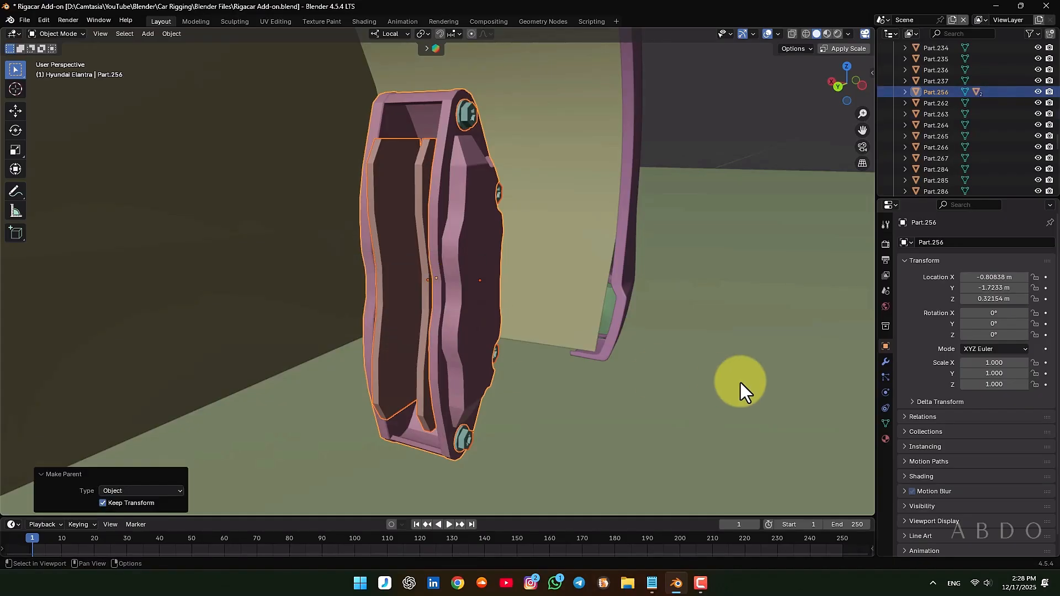
Select only the front right caliper and check its parenting with a cancelled test move
{"action": "left_click", "coordinate": [747, 114]}
{"action": "left_click", "coordinate": [465, 257]}
{"action": "key", "text": "g"}
{"action": "right_click", "coordinate": [341, 251]}
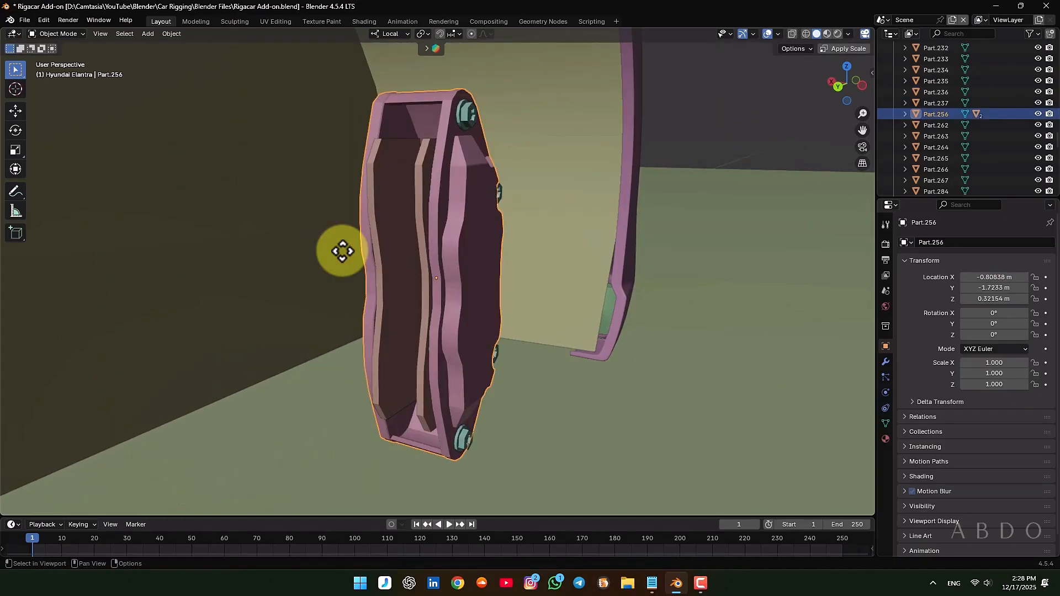
Rename the front right caliper to Elantra-wheelbrake.Ft.R, copying the matching suffix from Rigacar.txt in Notepad
{"action": "key", "text": "F2"}
{"action": "type", "text": "Elantra"}
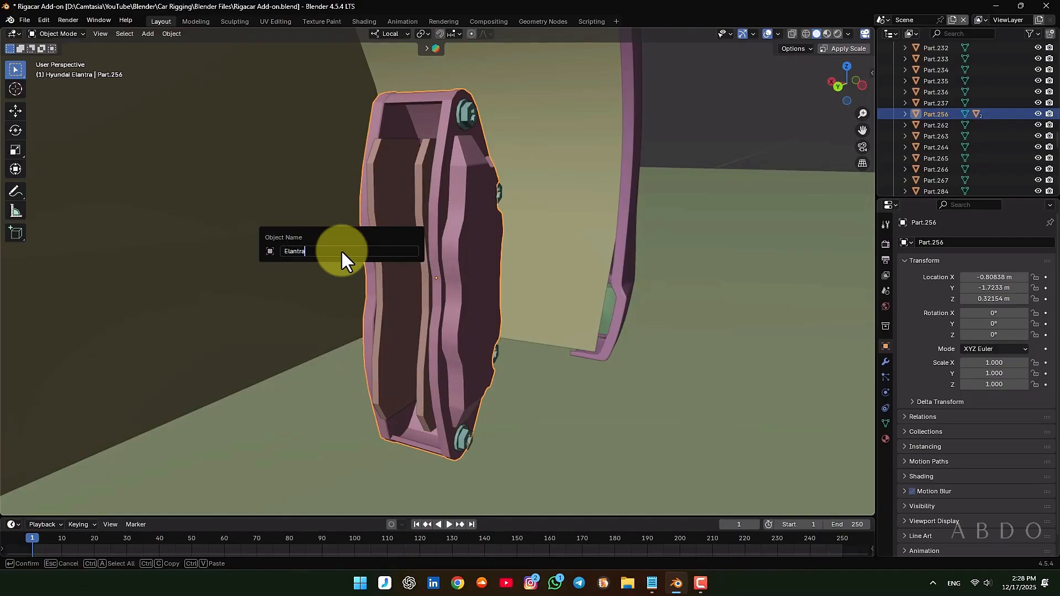
{"action": "type", "text": "-"}
{"action": "left_click", "coordinate": [650, 585]}
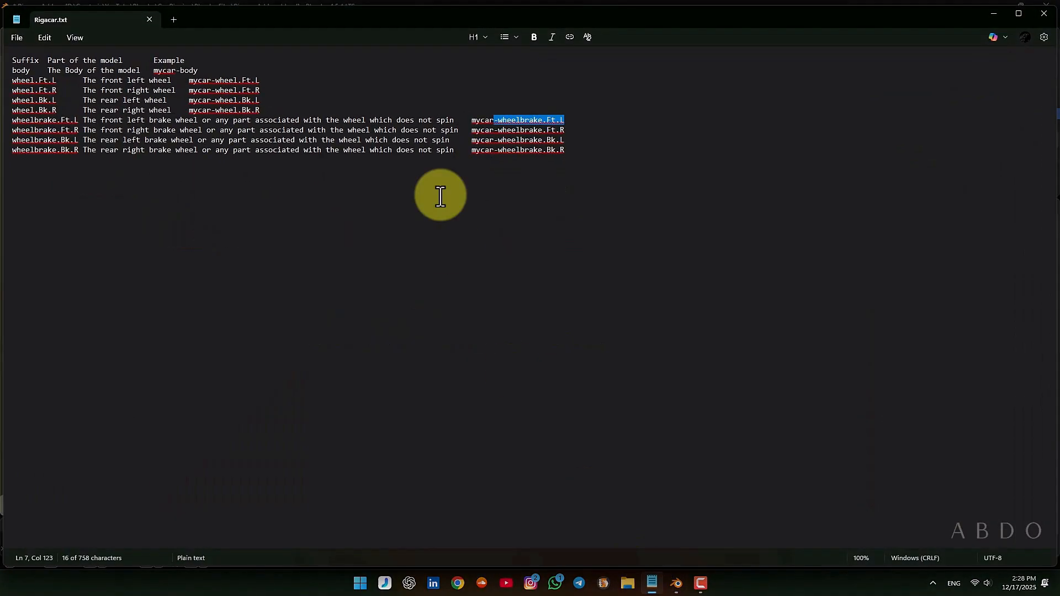
{"action": "left_click_drag", "start_coordinate": [494, 131], "coordinate": [570, 133]}
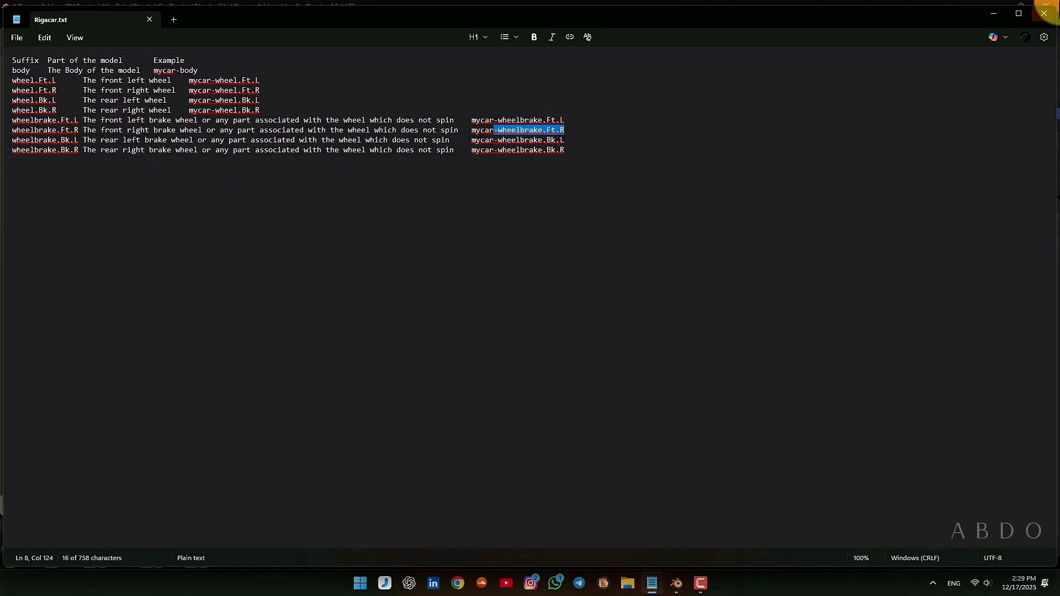
{"action": "left_click", "coordinate": [994, 14]}
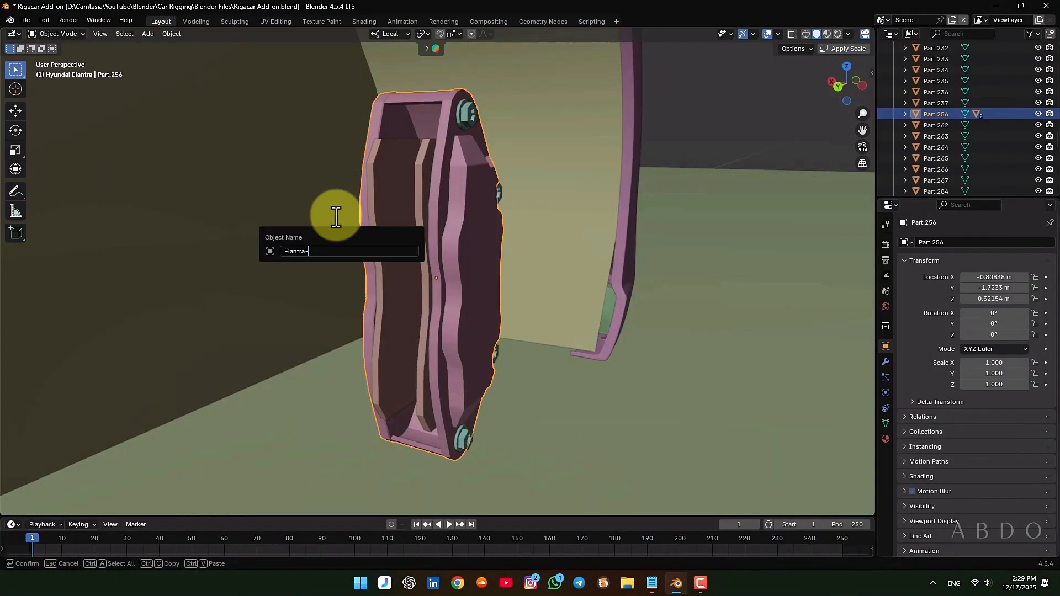
{"action": "key", "text": "Return"}
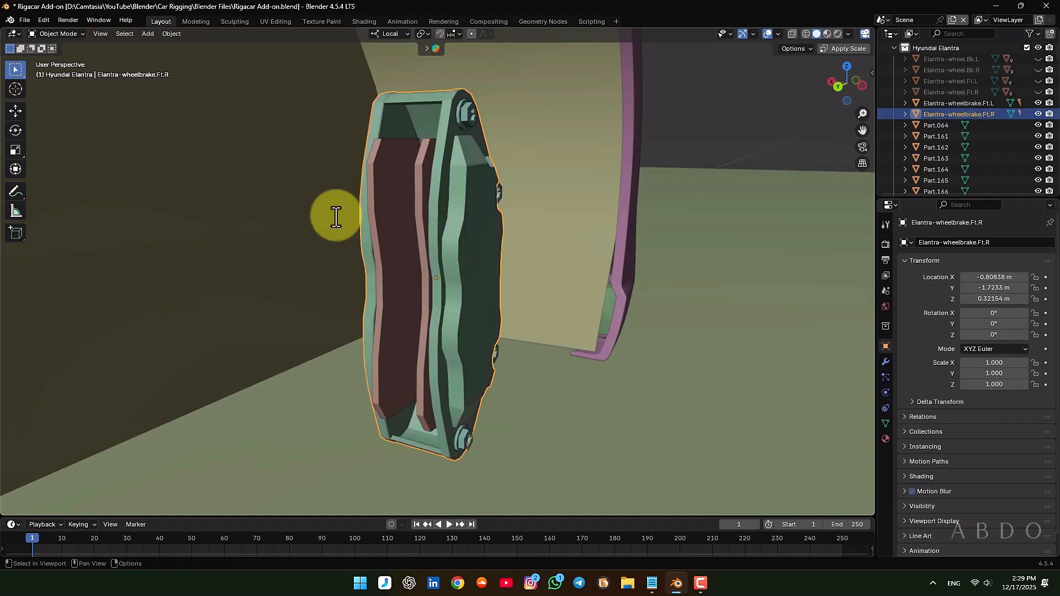
Select the rear left brake's pads, bolts and caliper together and check the selection with a cancelled test move
{"action": "scroll", "coordinate": [343, 329], "scroll_direction": "down", "scroll_amount": 8}
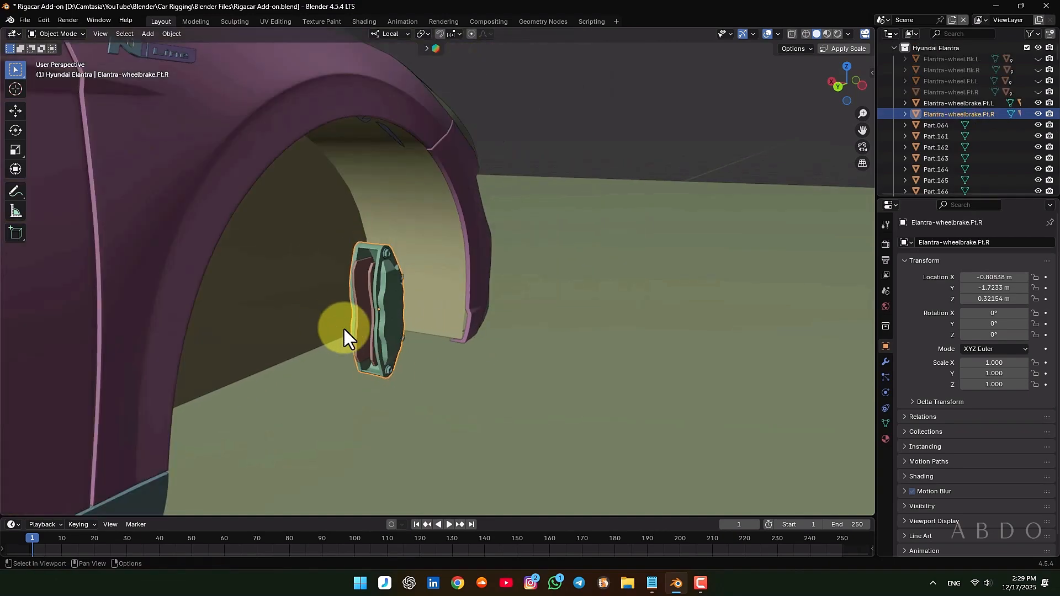
{"action": "middle_click_drag", "start_coordinate": [343, 329], "coordinate": [517, 244]}
{"action": "middle_click_drag", "start_coordinate": [330, 331], "coordinate": [434, 349]}
{"action": "scroll", "coordinate": [434, 349], "scroll_direction": "down", "scroll_amount": 1, "text": "alt"}
{"action": "middle_click_drag", "start_coordinate": [221, 431], "coordinate": [377, 147], "text": "shift"}
{"action": "scroll", "coordinate": [377, 146], "scroll_direction": "up", "scroll_amount": 3}
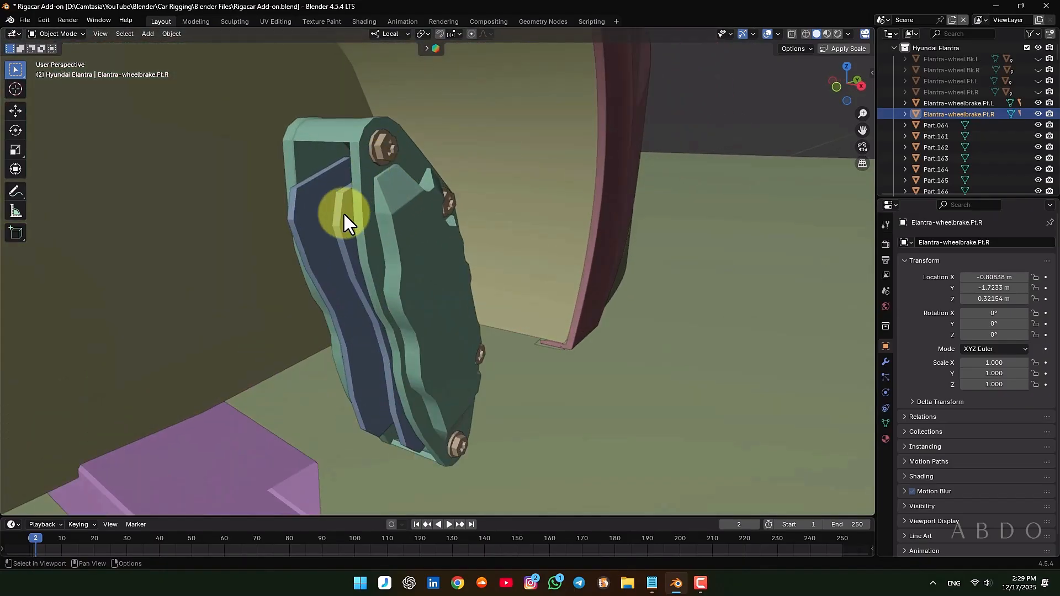
{"action": "left_click", "coordinate": [343, 212], "text": "shift"}
{"action": "left_click", "coordinate": [404, 237], "text": "shift"}
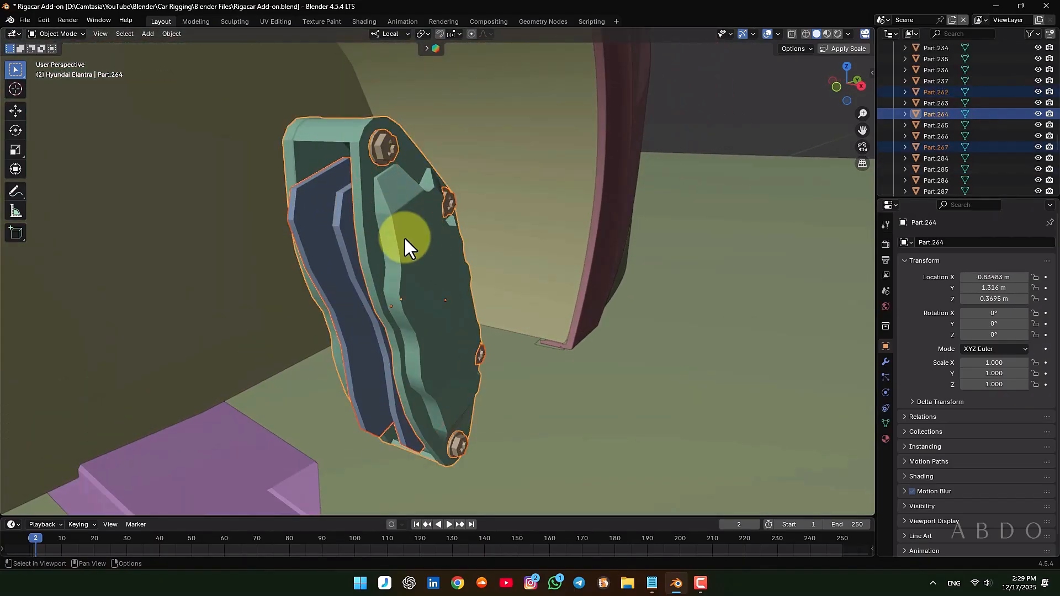
{"action": "key", "text": "g"}
{"action": "right_click", "coordinate": [57, 297]}
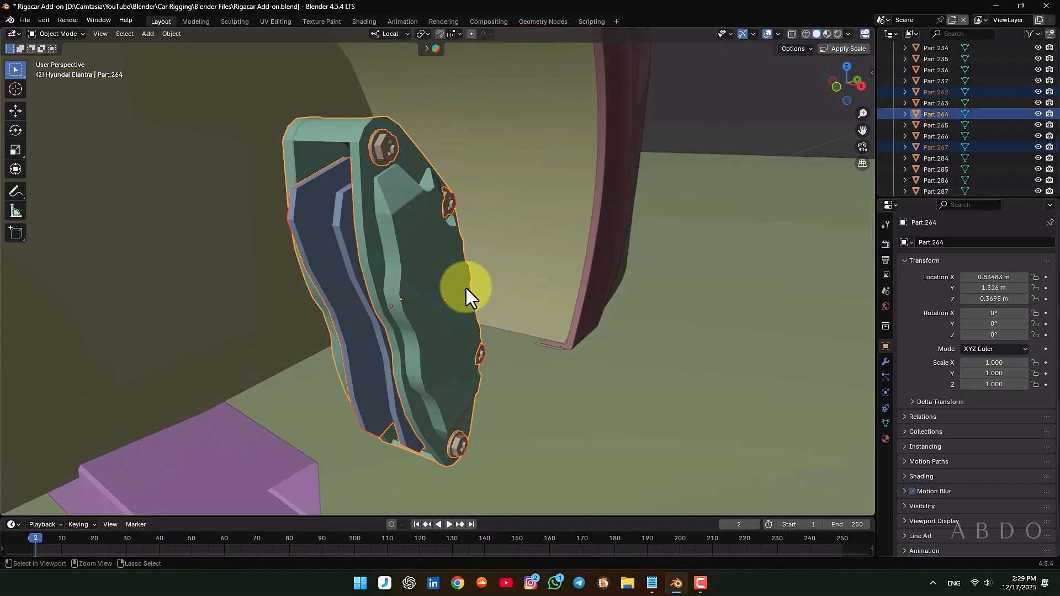
Parent the selected rear left brake parts to the caliper, keeping their transforms, and select the caliper alone
{"action": "key", "text": "ctrl+p"}
{"action": "left_click", "coordinate": [466, 287]}
{"action": "left_click", "coordinate": [431, 270]}
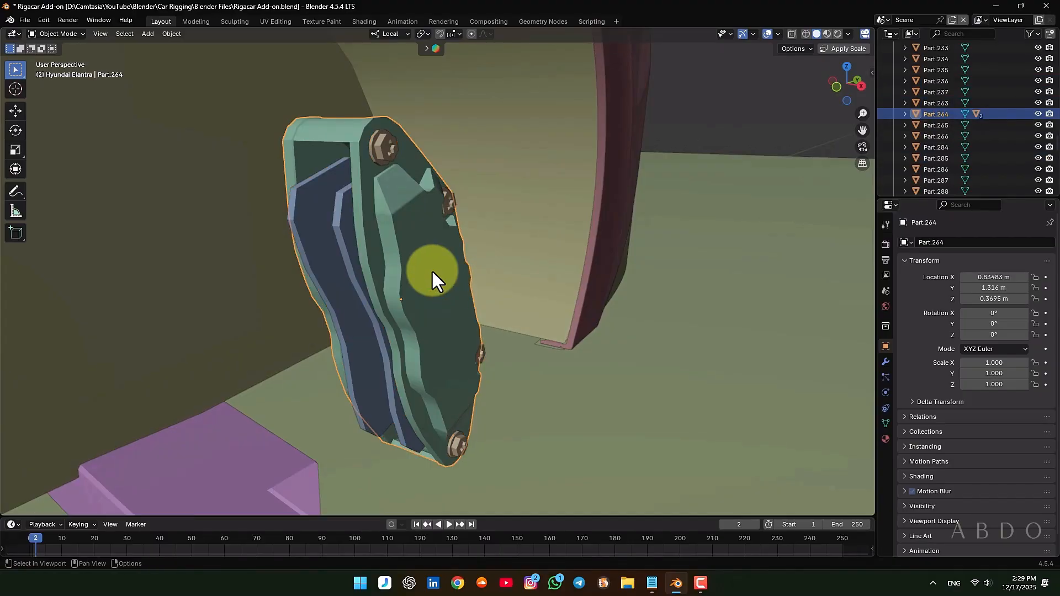
Rename the rear left caliper to Elantra-wheelbrake.Bk.L, copying the matching suffix from Rigacar.txt in Notepad, and save the file
{"action": "key", "text": "g"}
{"action": "right_click", "coordinate": [341, 244]}
{"action": "key", "text": "F2"}
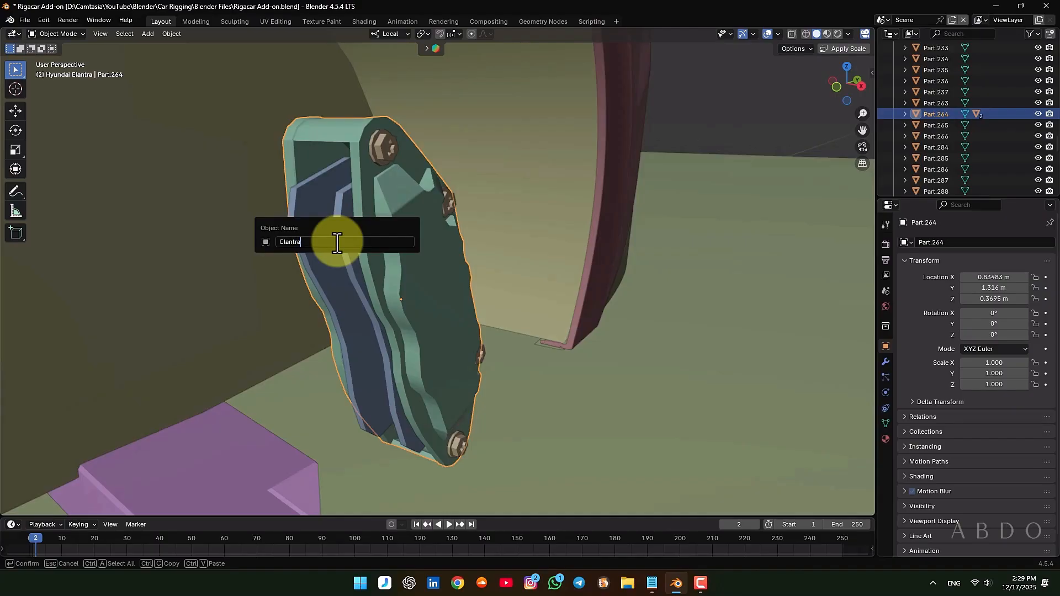
{"action": "left_click", "coordinate": [651, 583]}
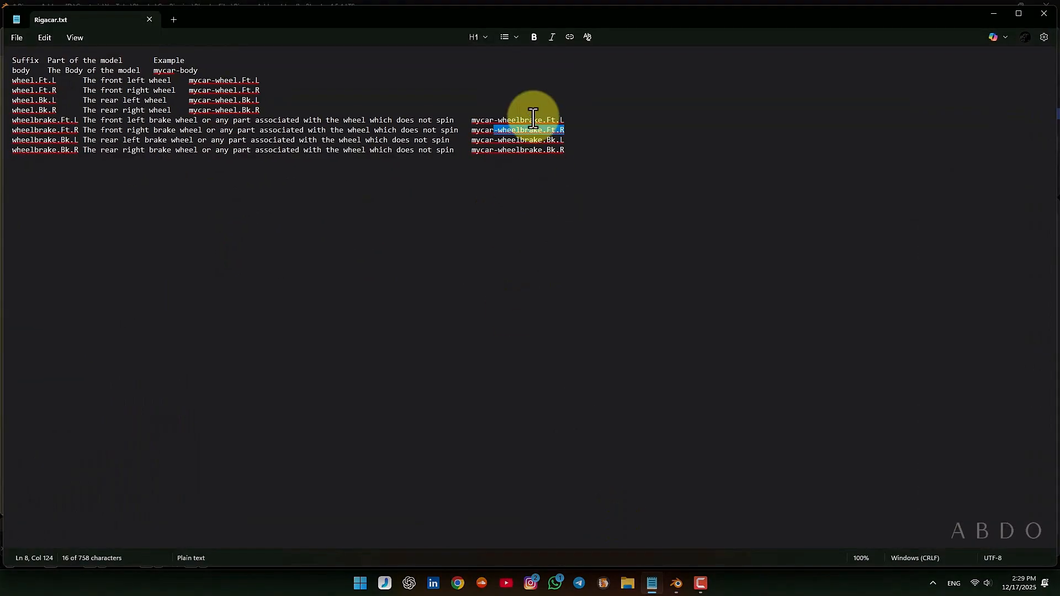
{"action": "left_click_drag", "start_coordinate": [494, 141], "coordinate": [563, 142]}
{"action": "key", "text": "ctrl+c"}
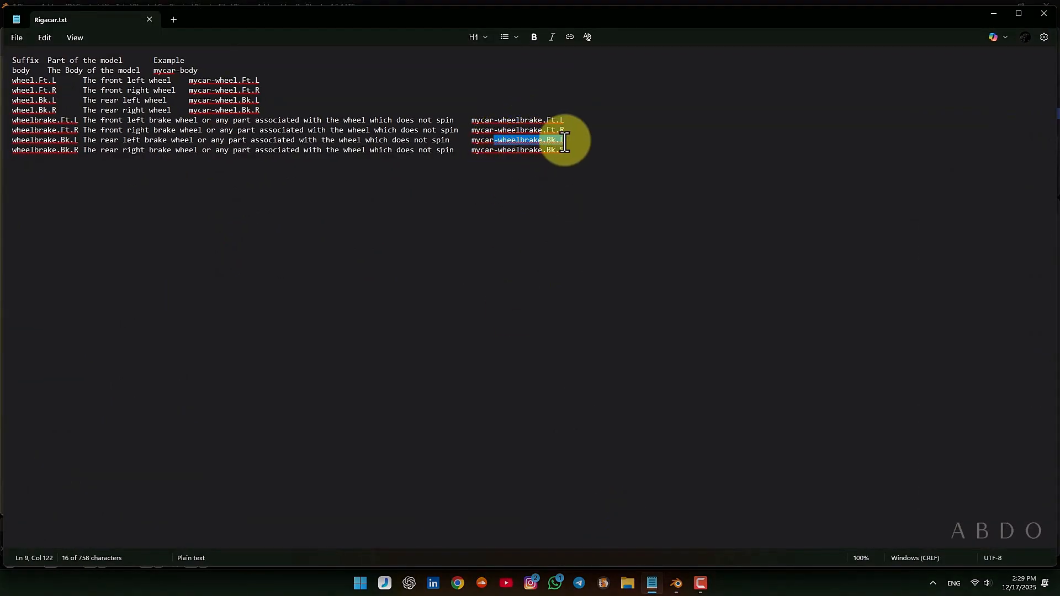
{"action": "left_click", "coordinate": [998, 21]}
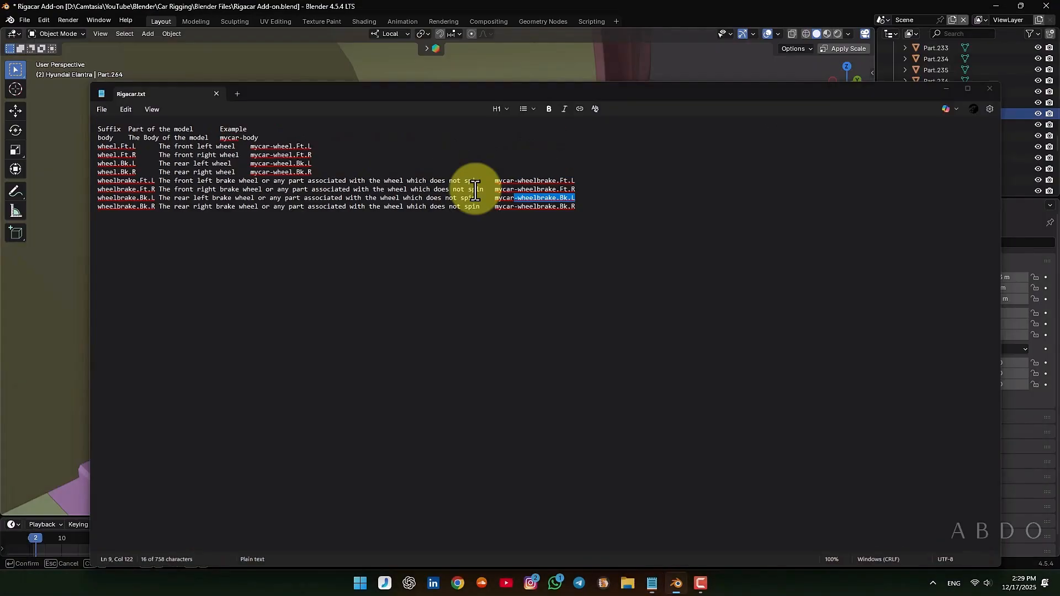
{"action": "key", "text": "ctrl+v"}
{"action": "key", "text": "Return"}
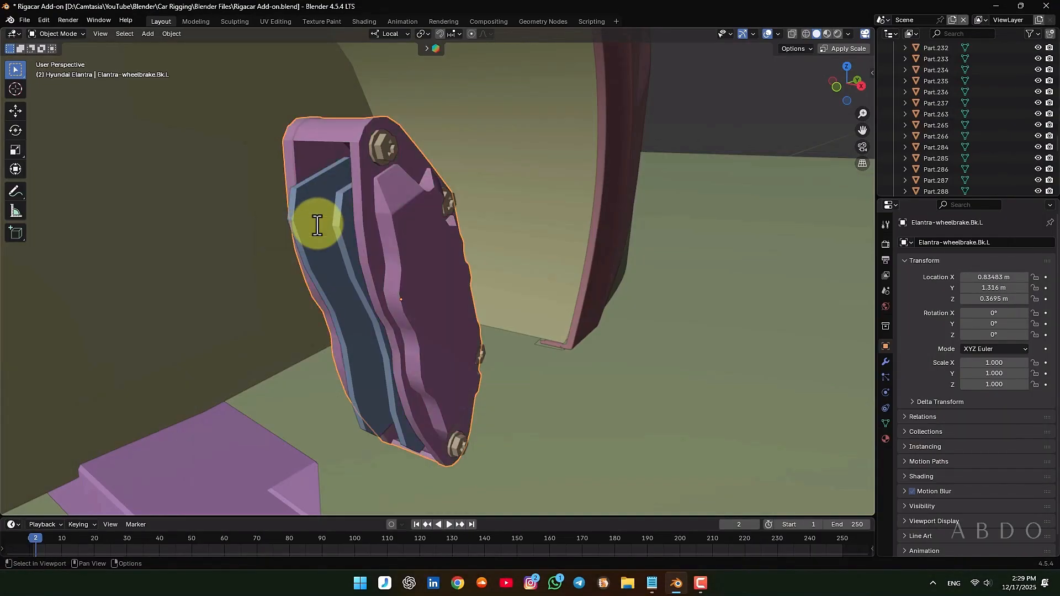
{"action": "key", "text": "ctrl+s"}
Select the rear right brake's pads, bolts and caliper together, checking the separate parts with a cancelled test move
{"action": "scroll", "coordinate": [326, 284], "scroll_direction": "down", "scroll_amount": 5}
{"action": "scroll", "coordinate": [326, 284], "scroll_direction": "down", "scroll_amount": 3}
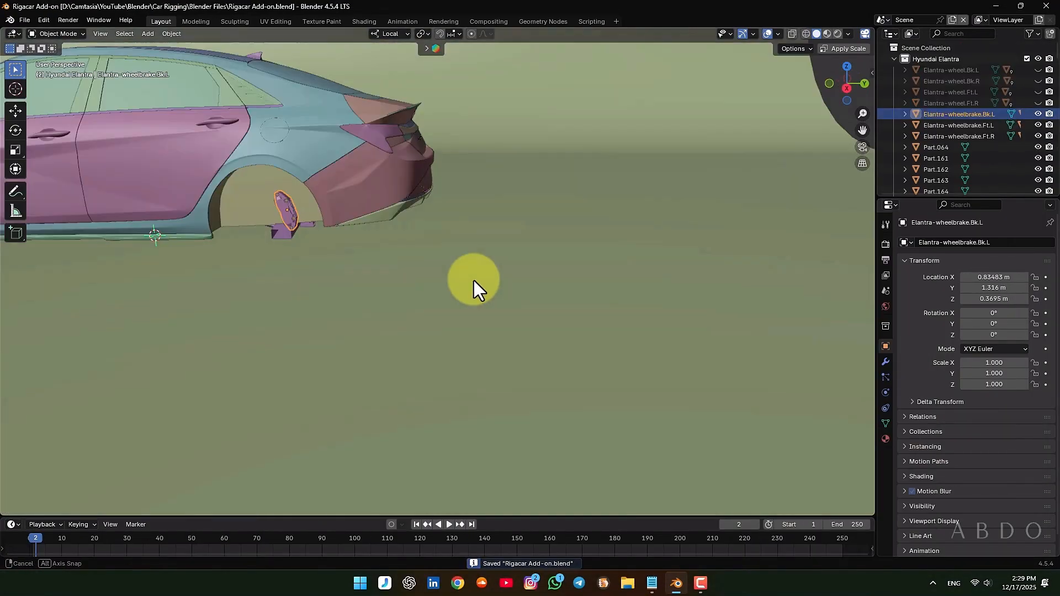
{"action": "middle_click_drag", "start_coordinate": [473, 284], "coordinate": [330, 233]}
{"action": "scroll", "coordinate": [171, 196], "scroll_direction": "up", "scroll_amount": 3}
{"action": "scroll", "coordinate": [172, 196], "scroll_direction": "up", "scroll_amount": 4}
{"action": "scroll", "coordinate": [293, 226], "scroll_direction": "up", "scroll_amount": 4}
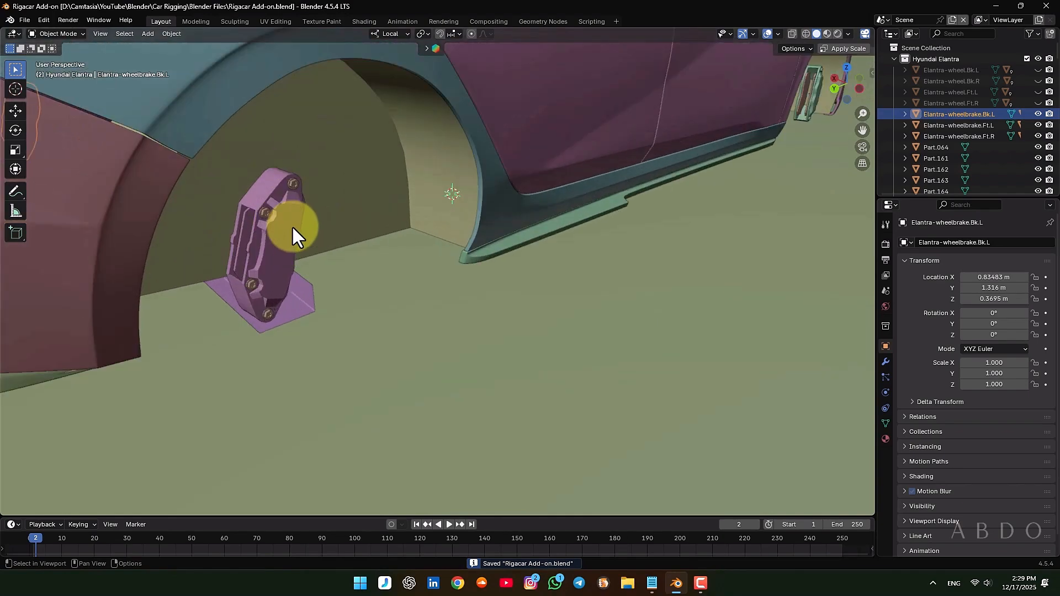
{"action": "left_click", "coordinate": [293, 227]}
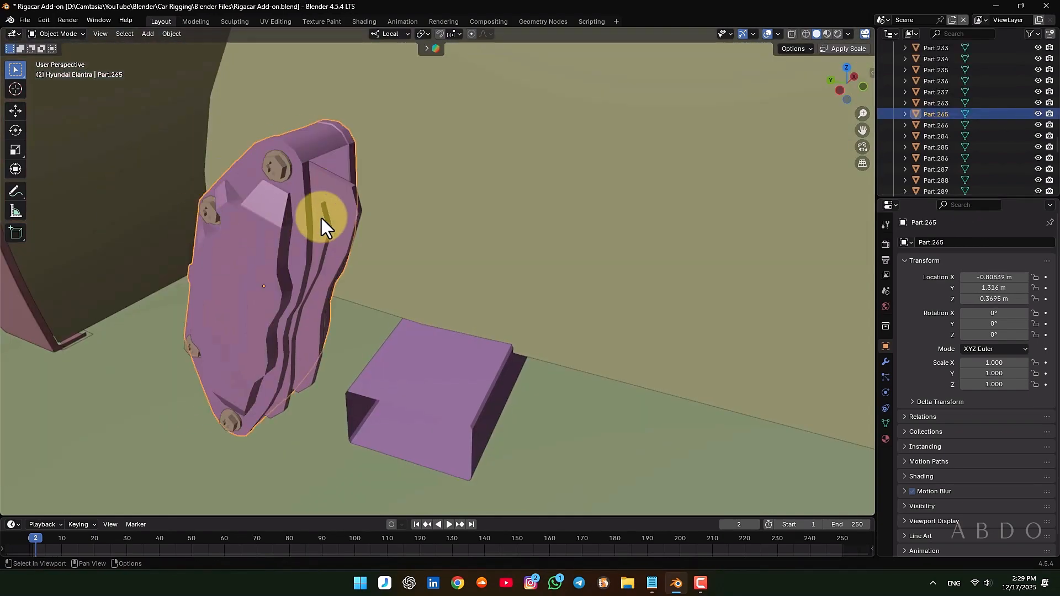
{"action": "left_click", "coordinate": [321, 217], "text": "shift"}
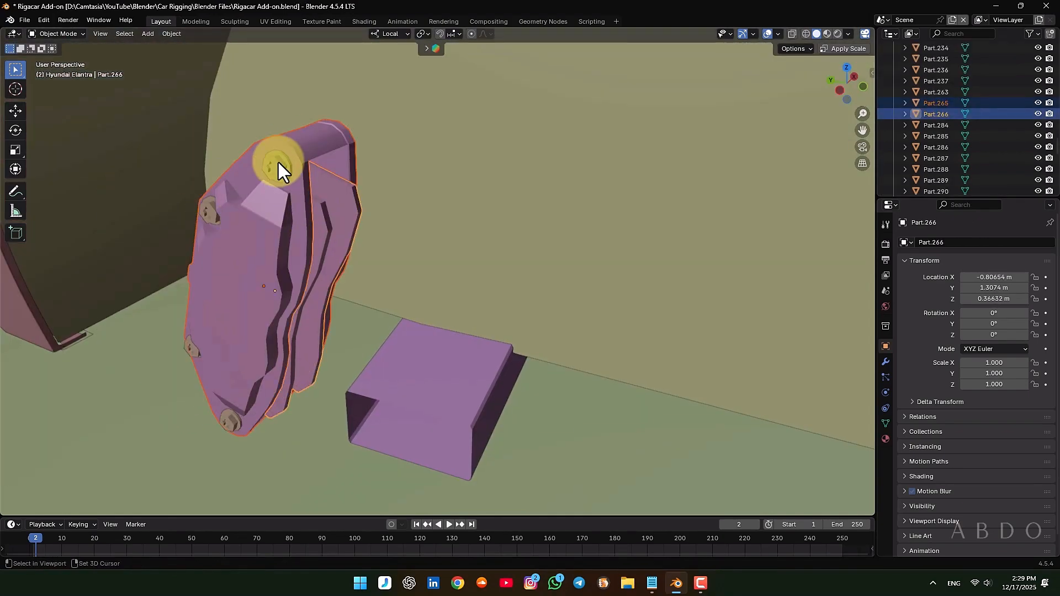
Parent the selected rear right brake parts to the caliper, keeping their transforms, and select the caliper alone
{"action": "left_click", "coordinate": [264, 239], "text": "shift"}
{"action": "key", "text": "ctrl+p"}
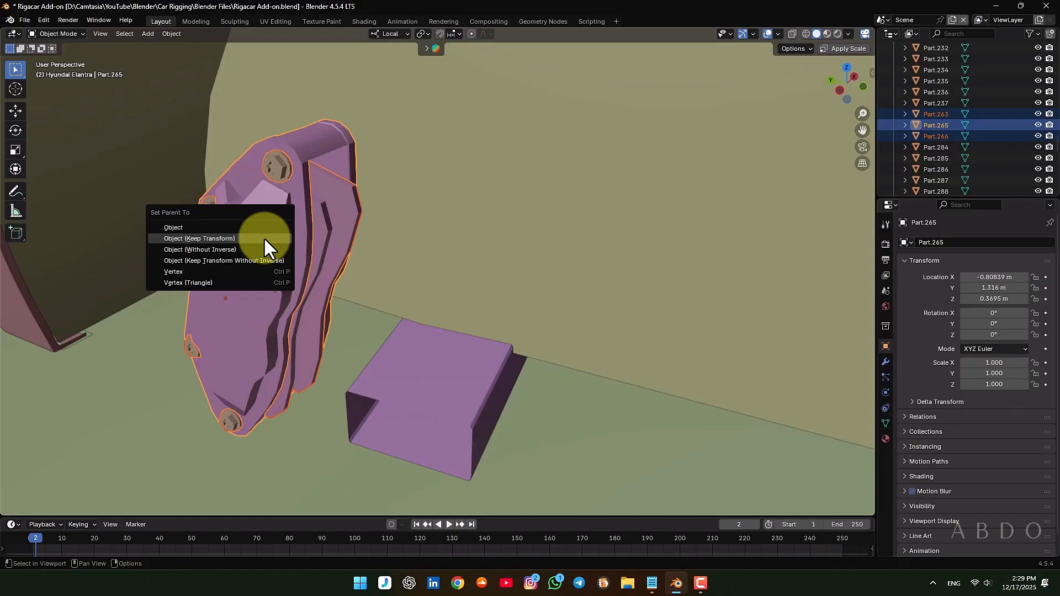
{"action": "left_click", "coordinate": [263, 236]}
{"action": "left_click", "coordinate": [264, 239]}
{"action": "left_click", "coordinate": [231, 251]}
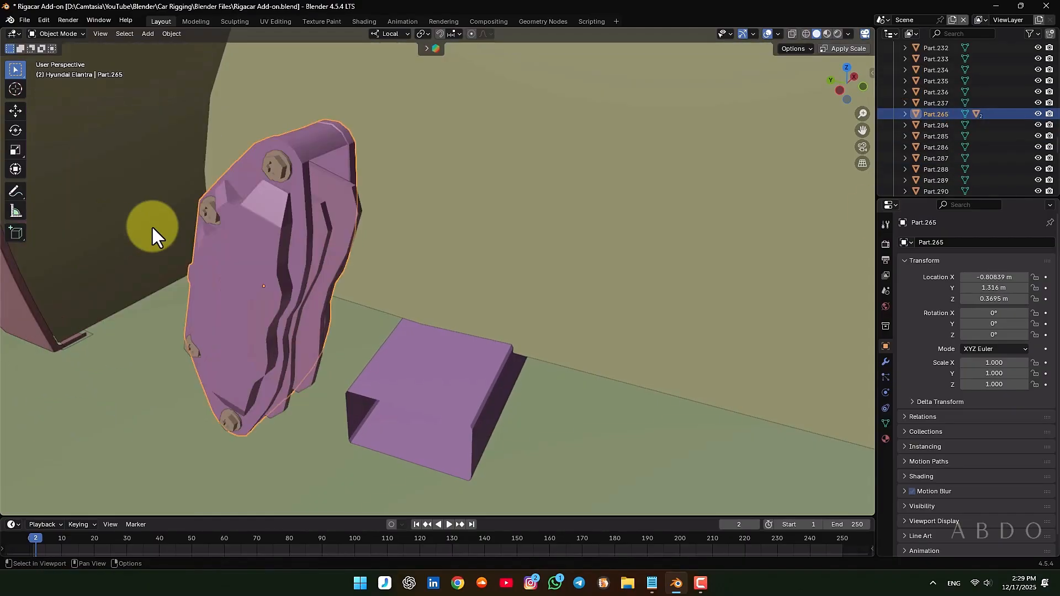
Rename the rear right caliper to Elantra-wheelbrake.Bk.R, copying the matching suffix from Rigacar.txt in Notepad
{"action": "key", "text": "F2"}
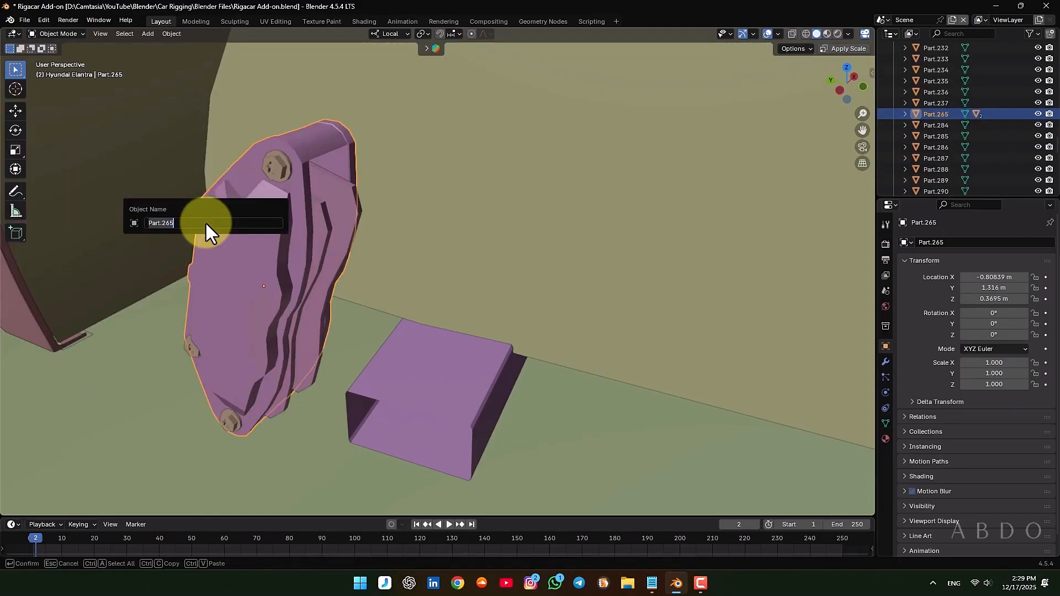
{"action": "type", "text": "Elantra"}
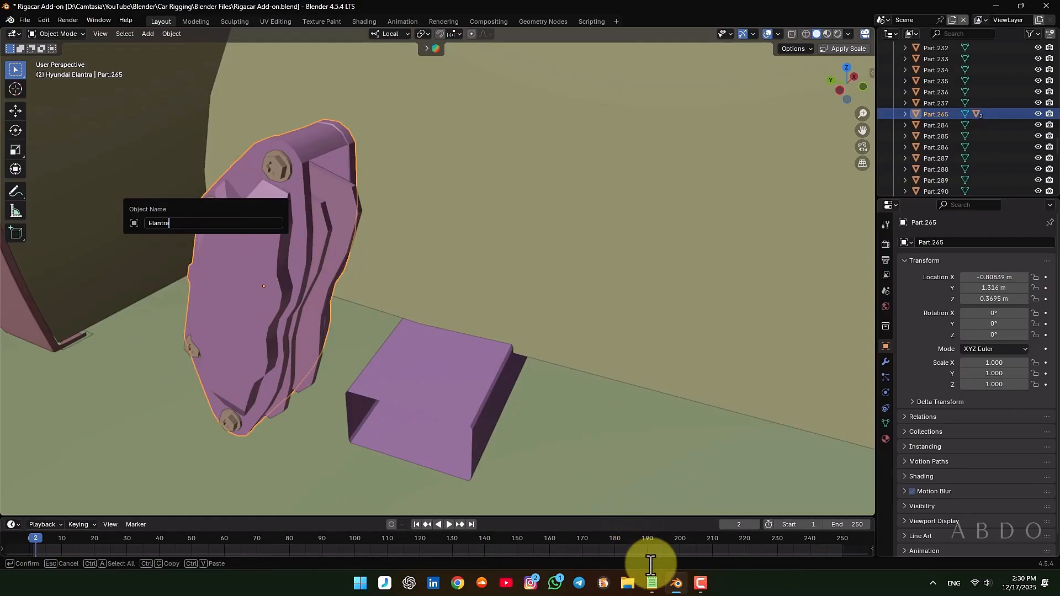
{"action": "left_click", "coordinate": [652, 583]}
{"action": "left_click_drag", "start_coordinate": [494, 150], "coordinate": [562, 158]}
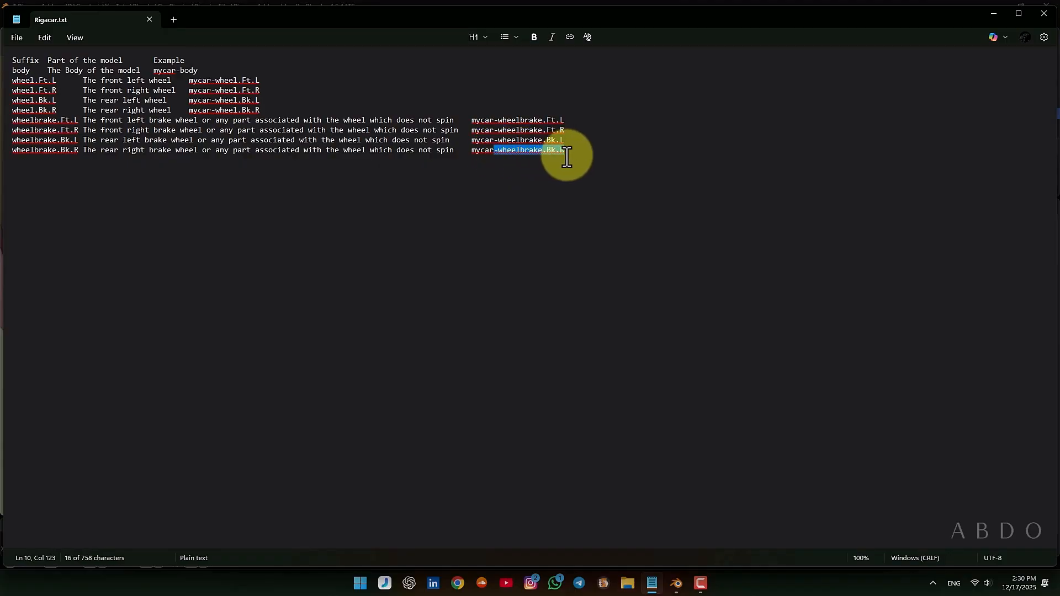
{"action": "left_click", "coordinate": [993, 12]}
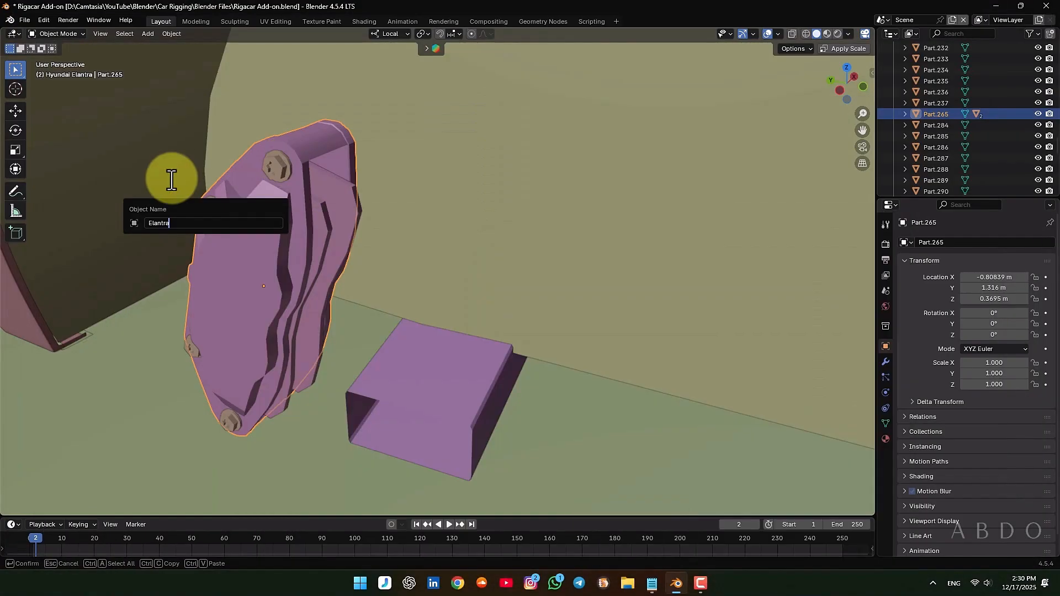
{"action": "key", "text": "Return"}
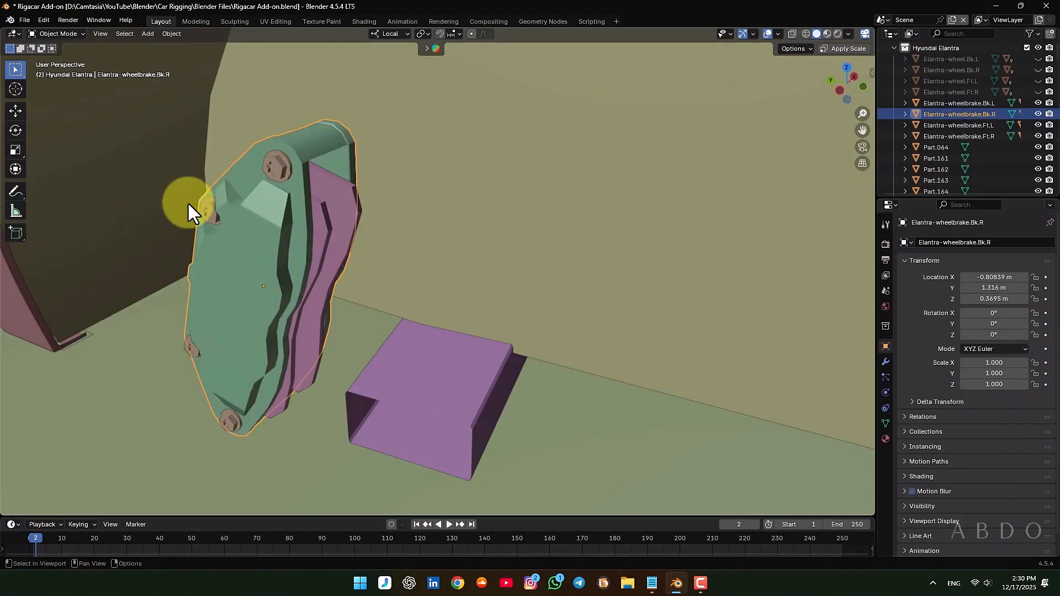
Check the rear right caliper's parenting with a cancelled test move and save the file
{"action": "left_click", "coordinate": [502, 333]}
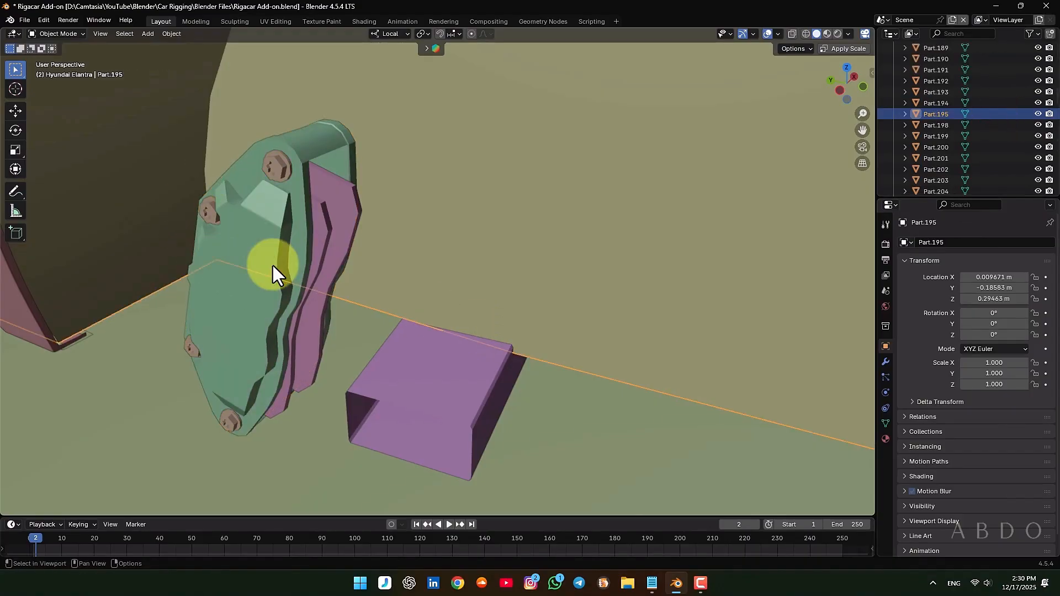
{"action": "left_click", "coordinate": [243, 272]}
{"action": "key", "text": "g"}
{"action": "right_click", "coordinate": [174, 203]}
{"action": "scroll", "coordinate": [373, 235], "scroll_direction": "down", "scroll_amount": 4}
{"action": "key", "text": "ctrl+s"}
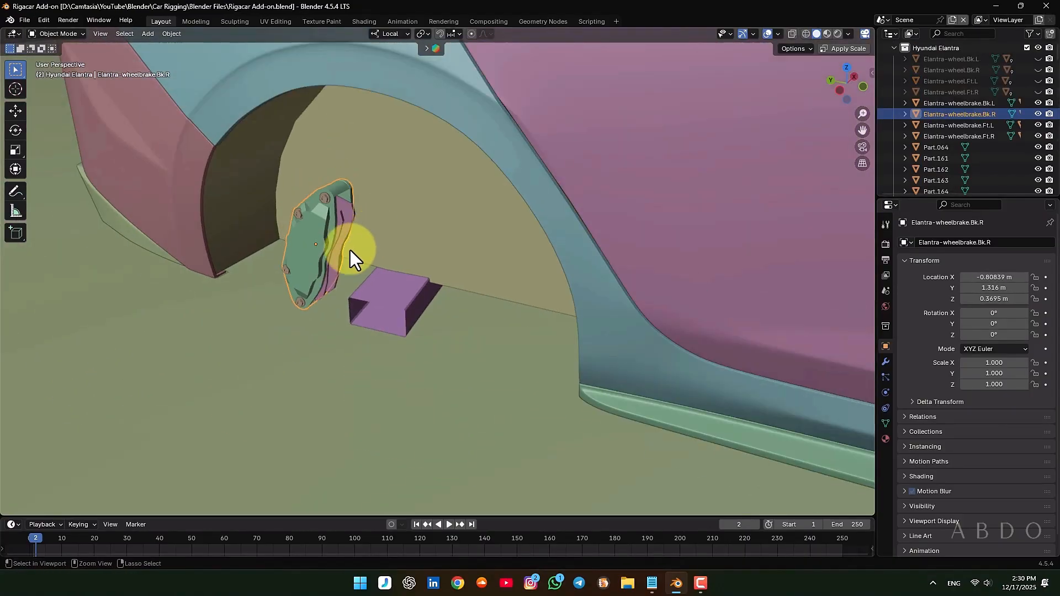
Select all four Elantra-wheelbrake calipers together with their child parts and hide them
{"action": "middle_click_drag", "start_coordinate": [350, 250], "coordinate": [431, 237]}
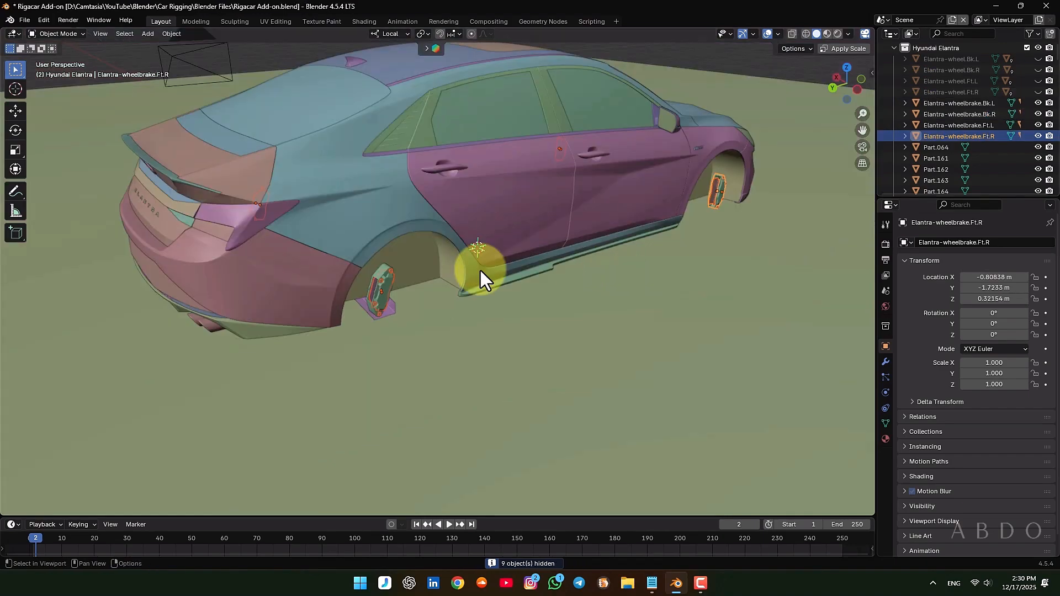
{"action": "left_click", "coordinate": [916, 102]}
{"action": "left_click", "coordinate": [915, 113], "text": "ctrl"}
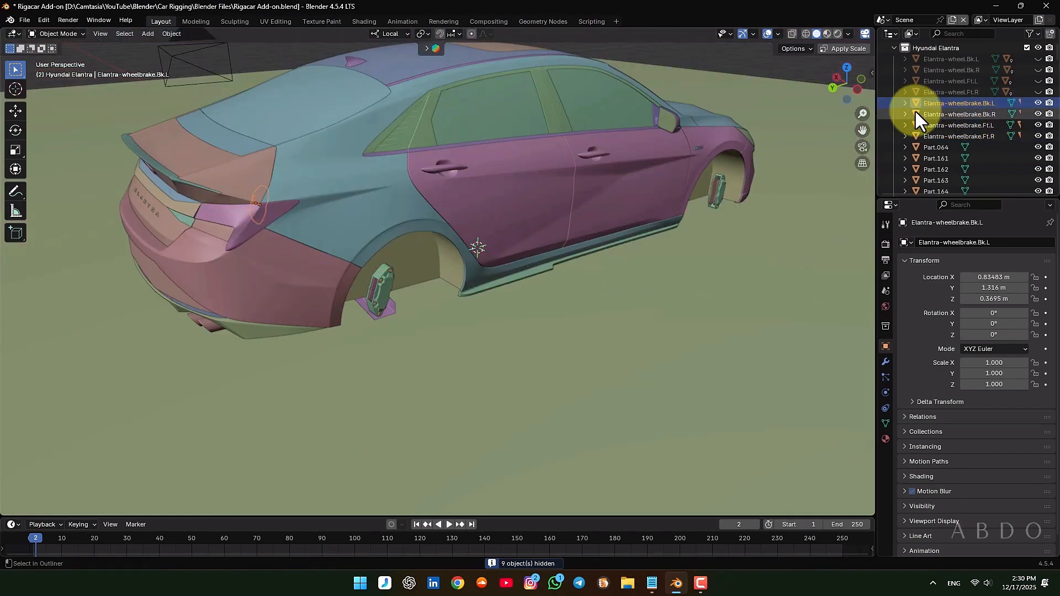
{"action": "left_click", "coordinate": [917, 124], "text": "ctrl"}
{"action": "left_click", "coordinate": [916, 136], "text": "ctrl"}
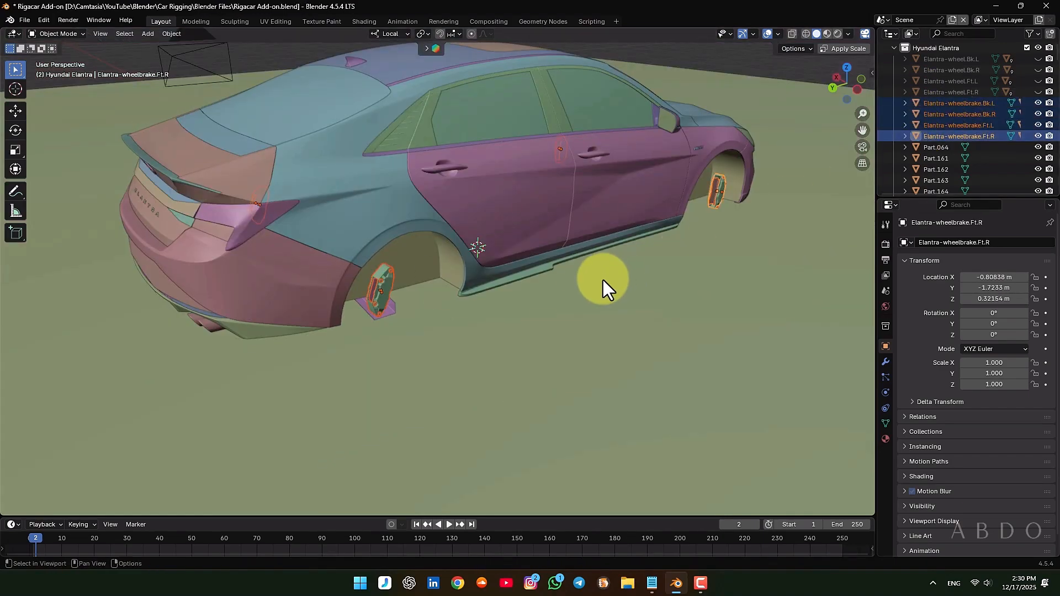
{"action": "key", "text": "h"}
Select all remaining car body parts, excluding the backdrop plane and camera, and check the selection with a cancelled test move
{"action": "middle_click_drag", "start_coordinate": [584, 257], "coordinate": [717, 250]}
{"action": "scroll", "coordinate": [453, 252], "scroll_direction": "down", "scroll_amount": 4}
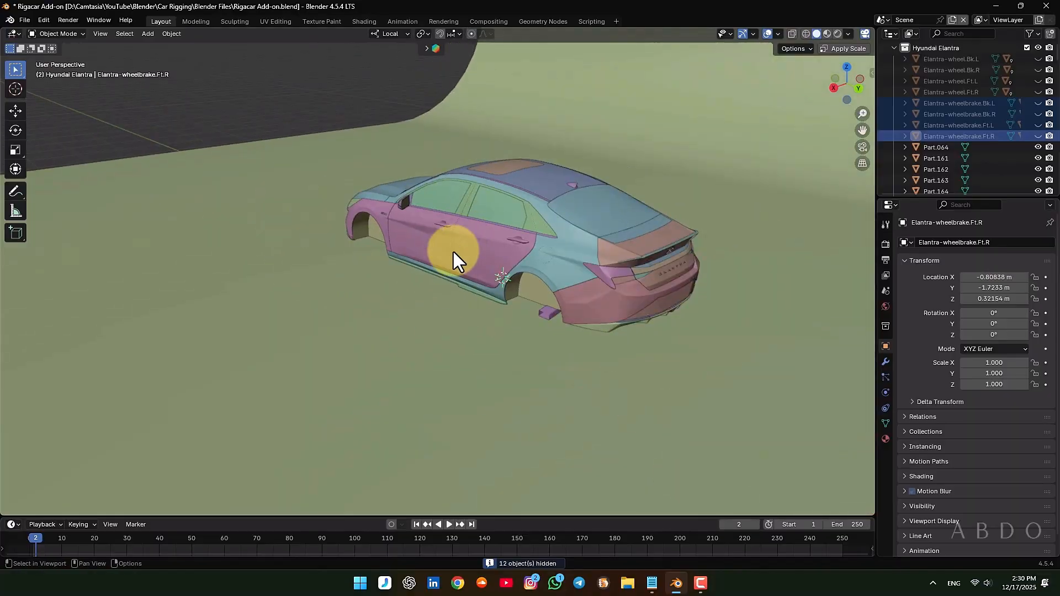
{"action": "middle_click_drag", "start_coordinate": [453, 252], "coordinate": [577, 253]}
{"action": "scroll", "coordinate": [468, 256], "scroll_direction": "down", "scroll_amount": 3}
{"action": "middle_click_drag", "start_coordinate": [468, 256], "coordinate": [559, 244], "text": "shift"}
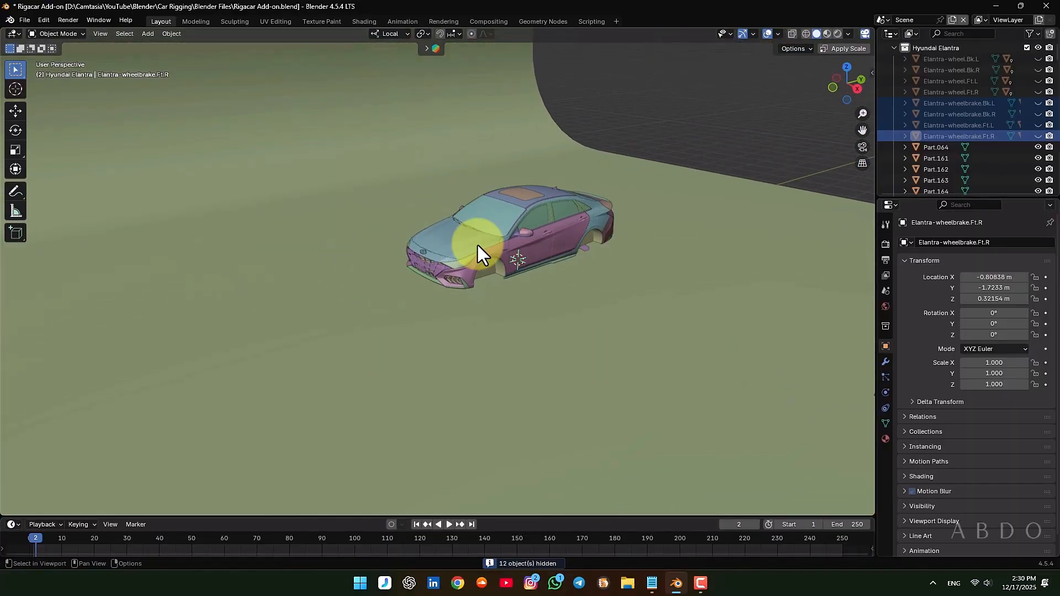
{"action": "key", "text": "a"}
{"action": "scroll", "coordinate": [621, 256], "scroll_direction": "down", "scroll_amount": 2}
{"action": "scroll", "coordinate": [688, 316], "scroll_direction": "down", "scroll_amount": 2}
{"action": "middle_click_drag", "start_coordinate": [645, 313], "coordinate": [562, 331], "text": "shift"}
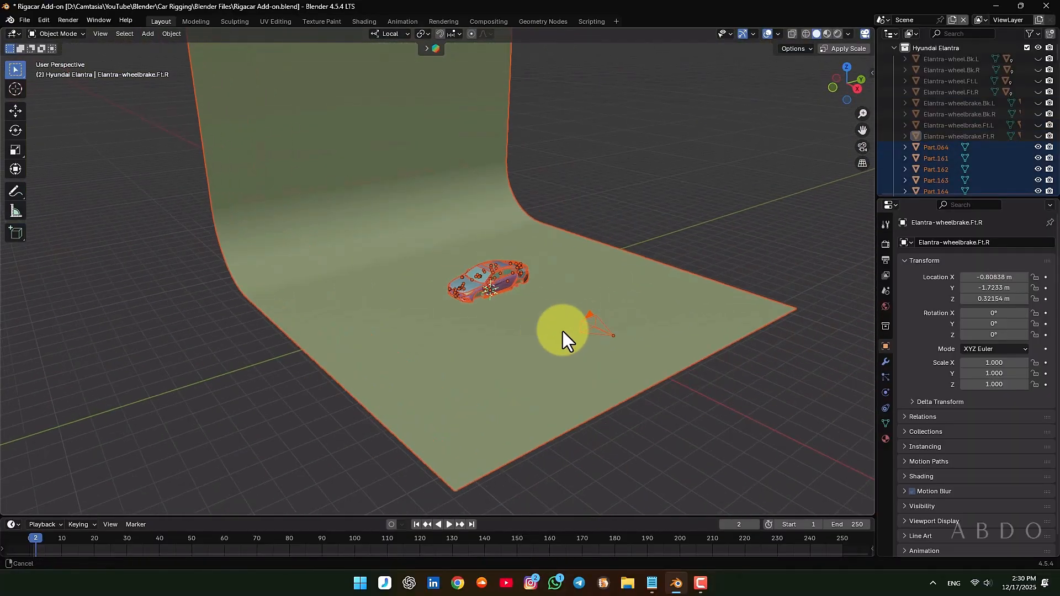
{"action": "left_click", "coordinate": [645, 308], "text": "shift"}
{"action": "left_click", "coordinate": [645, 308], "text": "shift"}
{"action": "left_click_drag", "start_coordinate": [652, 284], "coordinate": [578, 359], "text": "ctrl"}
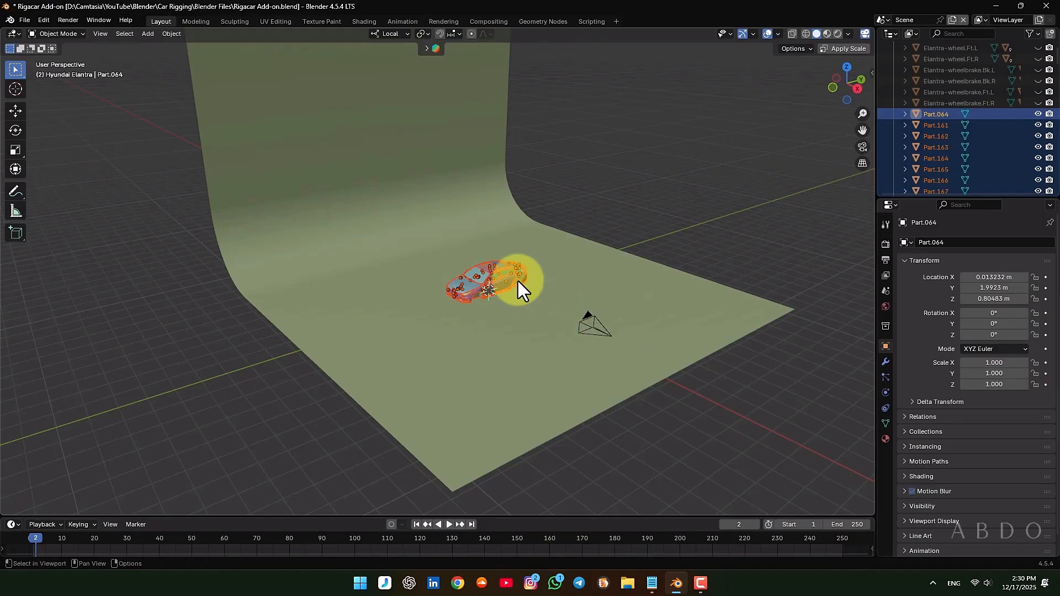
{"action": "scroll", "coordinate": [525, 287], "scroll_direction": "up", "scroll_amount": 3}
{"action": "key", "text": "g"}
{"action": "key", "text": "Escape"}
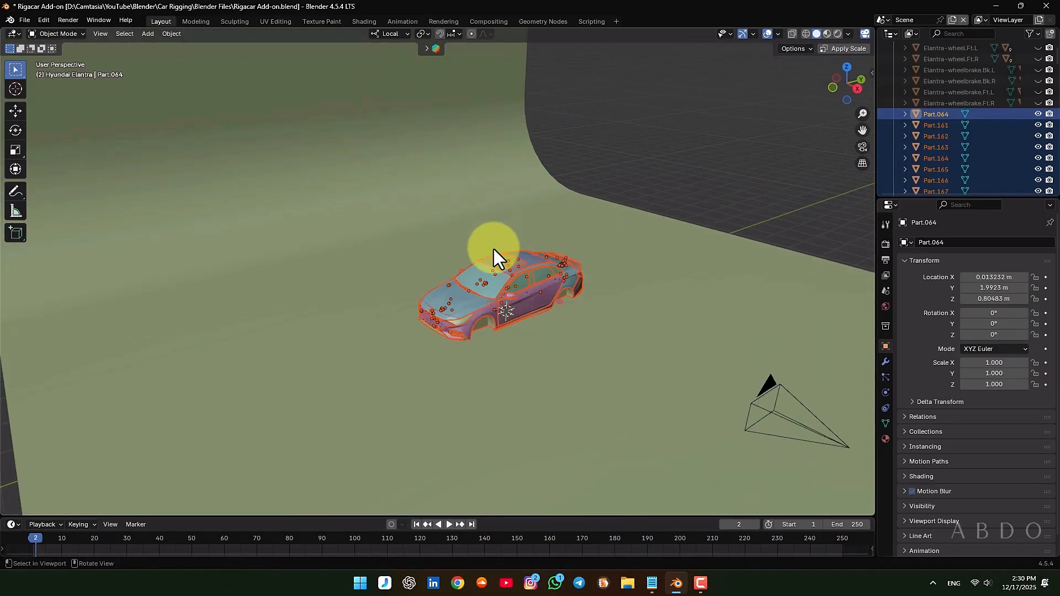
Isolate the selected body parts in Local View and parent them to the roof panel, keeping their transforms
{"action": "key", "text": "KP_Divide"}
{"action": "middle_click_drag", "start_coordinate": [458, 277], "coordinate": [468, 222]}
{"action": "scroll", "coordinate": [468, 221], "scroll_direction": "up", "scroll_amount": 3}
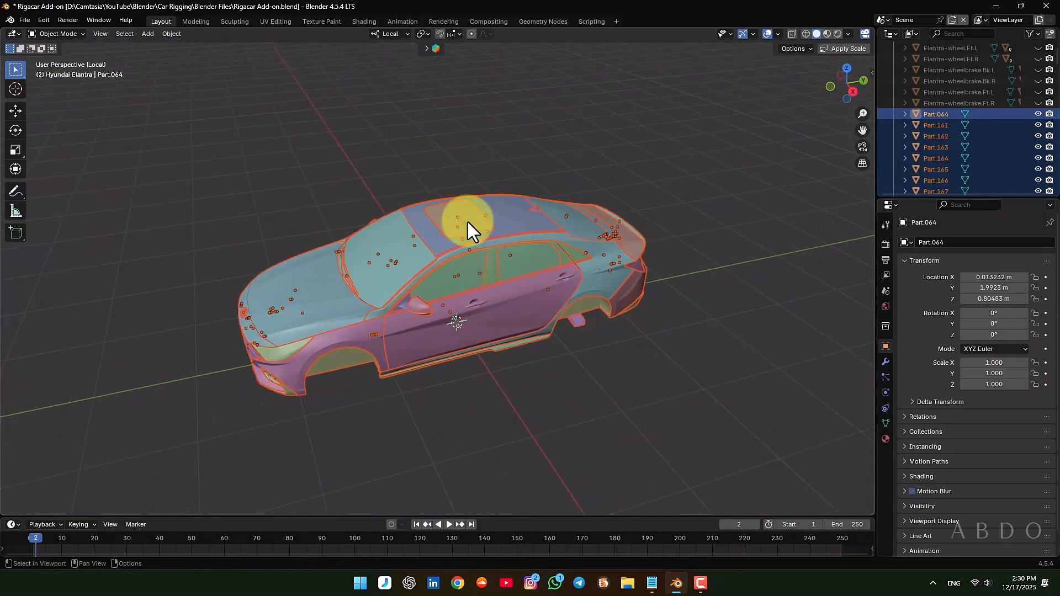
{"action": "left_click", "coordinate": [528, 216], "text": "shift"}
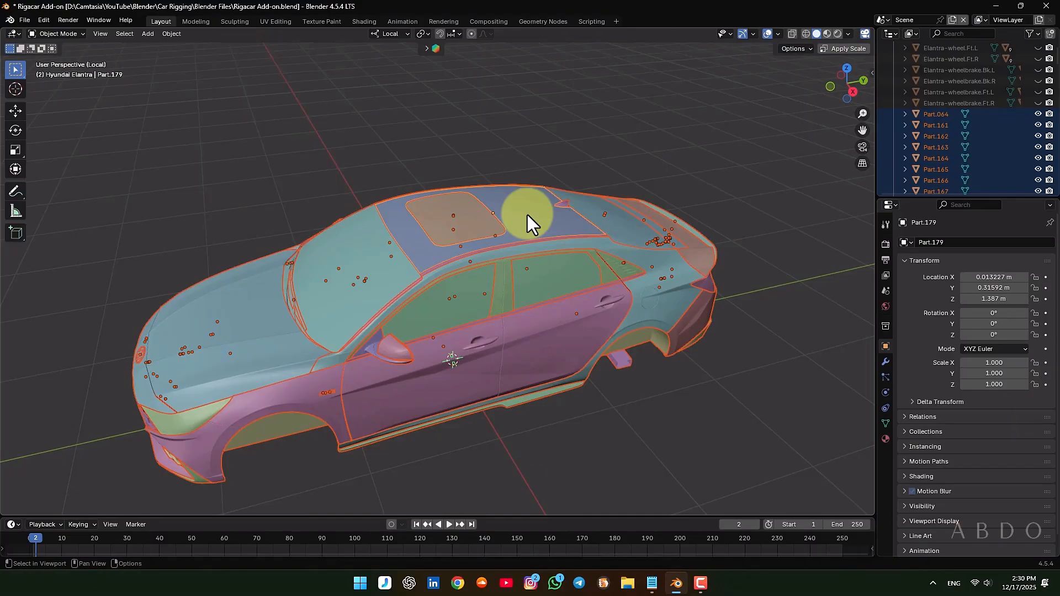
{"action": "key", "text": "ctrl+p"}
{"action": "left_click", "coordinate": [527, 214]}
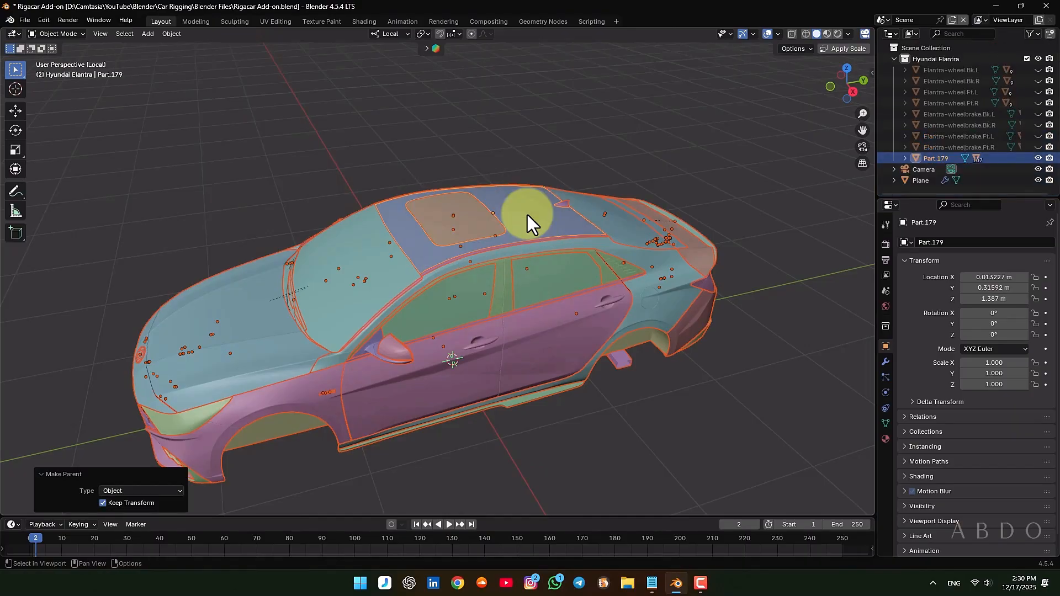
Select the roof panel alone, check its parenting with a cancelled test move, and rename it to Elantra-body
{"action": "left_click", "coordinate": [528, 214]}
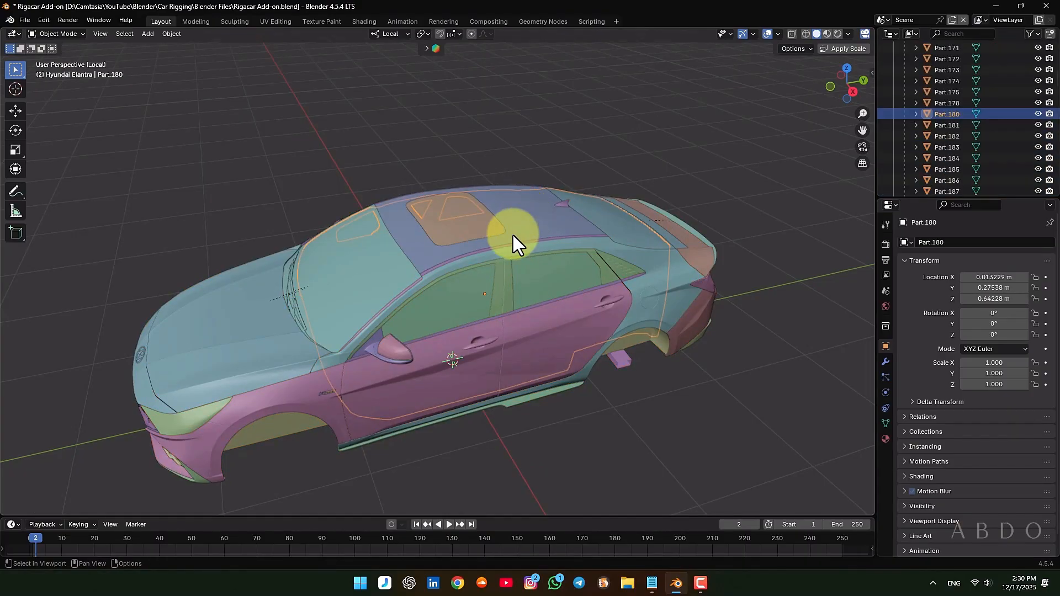
{"action": "left_click", "coordinate": [511, 214]}
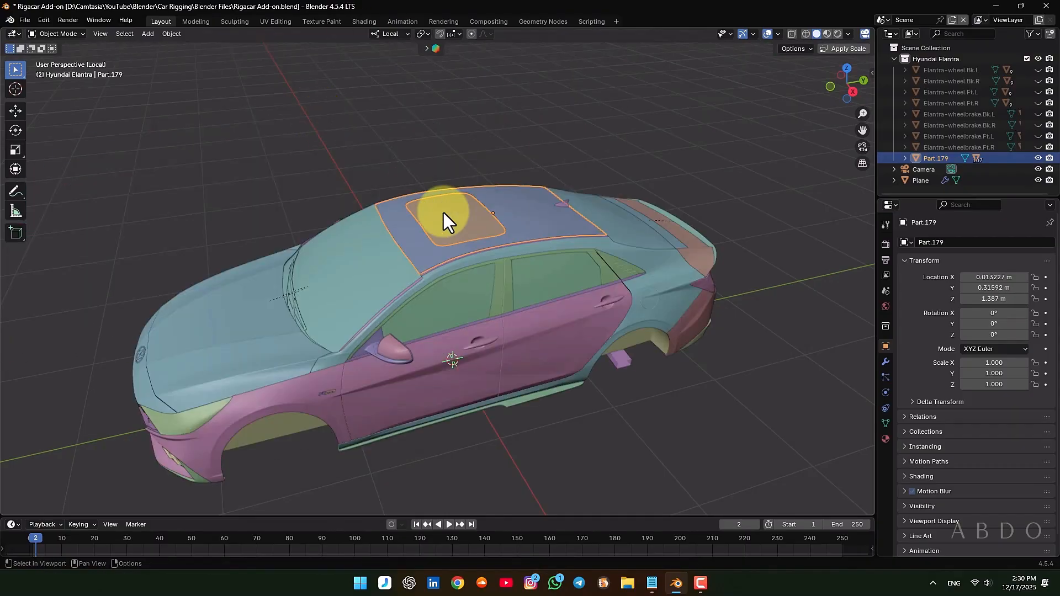
{"action": "key", "text": "F2"}
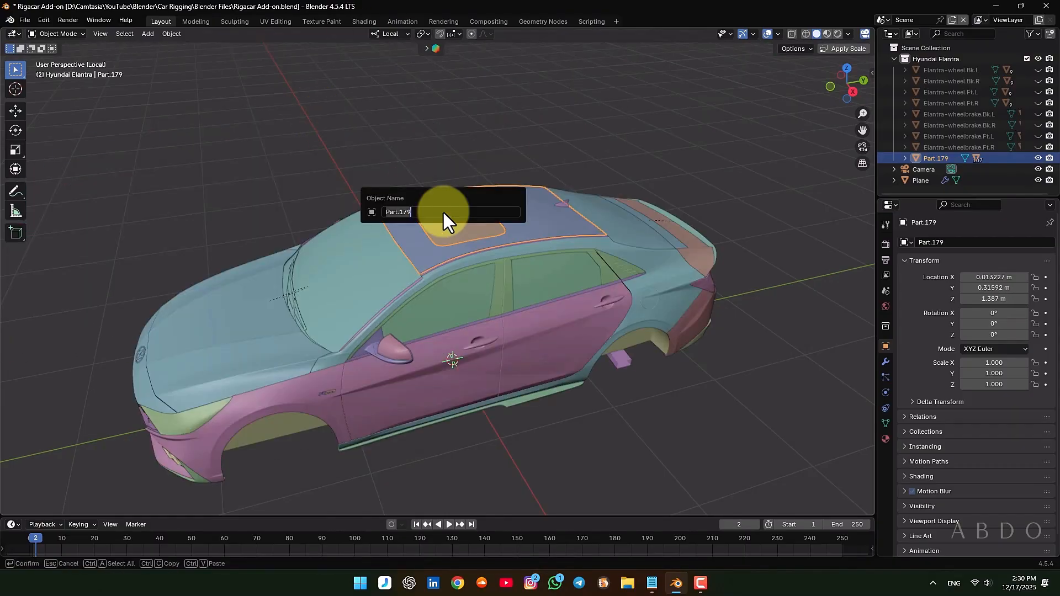
{"action": "type", "text": "Elantra-body"}
{"action": "key", "text": "Return"}
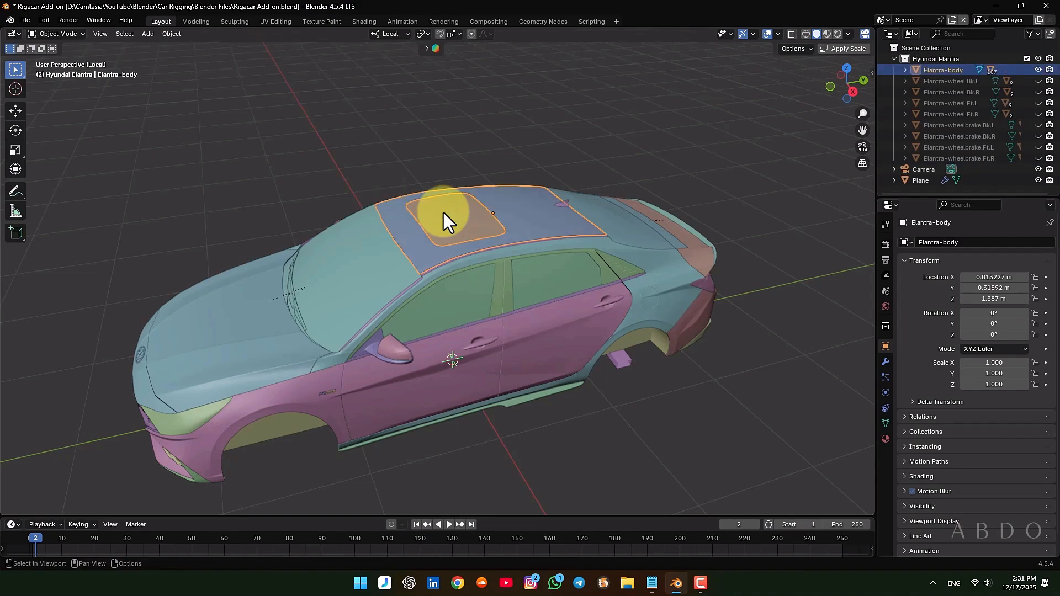
Switch to Rigacar.txt in Notepad and check the naming example for the car body, mycar-body
{"action": "left_click", "coordinate": [652, 583]}
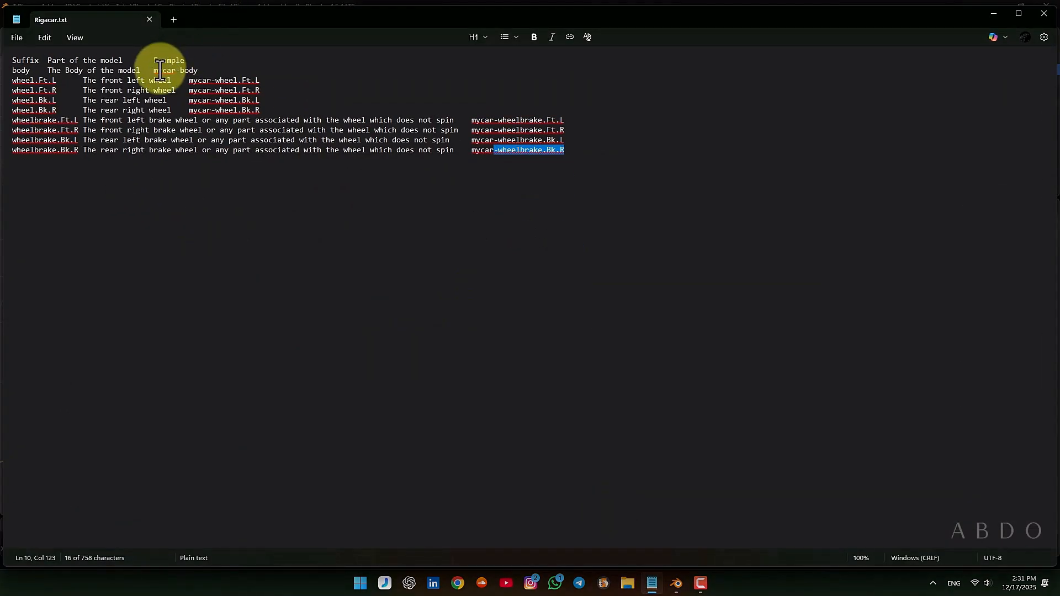
{"action": "left_click_drag", "start_coordinate": [199, 70], "coordinate": [151, 70]}
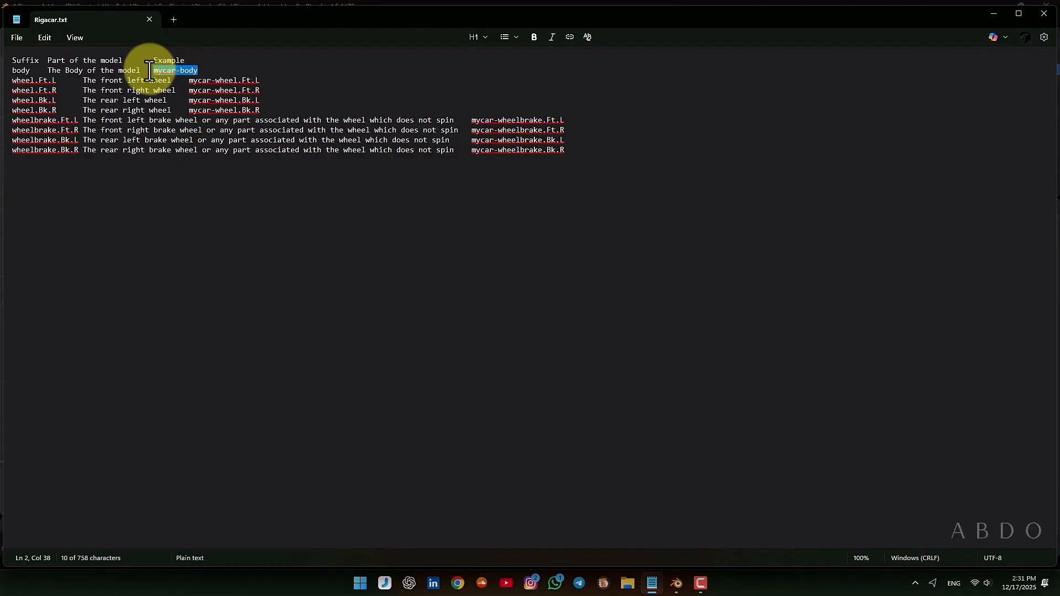
Switch back to Blender, unhide the hidden wheel and brake objects, and exit Local View
{"action": "left_click", "coordinate": [994, 14]}
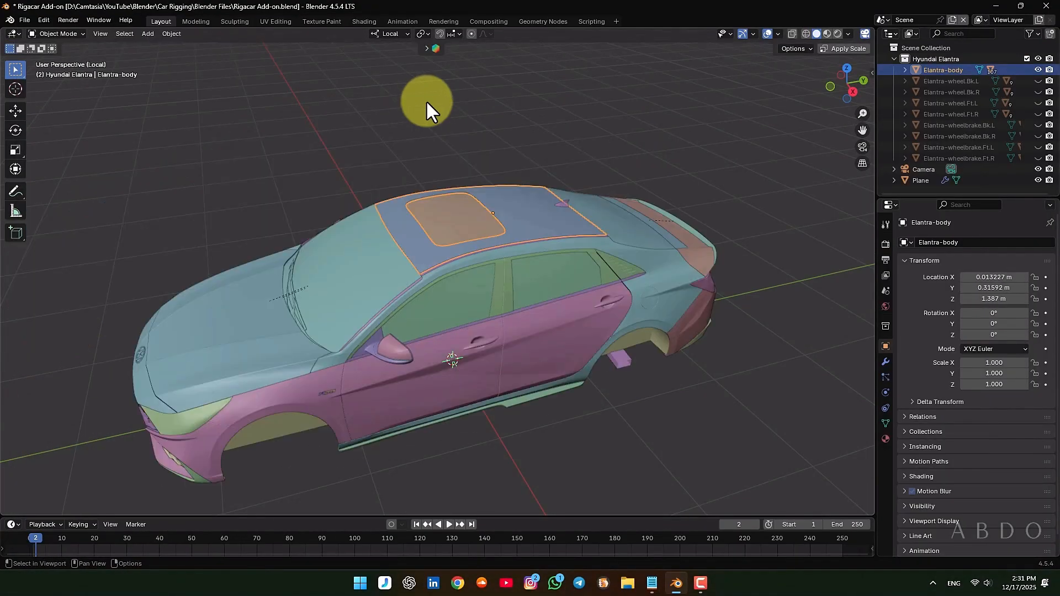
{"action": "key", "text": "alt+h"}
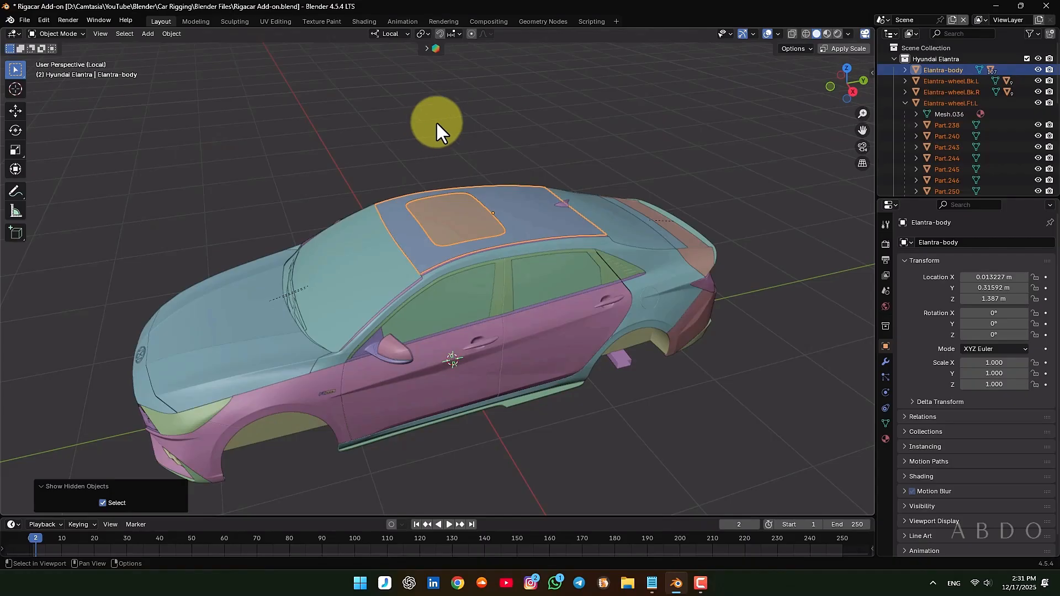
{"action": "left_click", "coordinate": [436, 122]}
{"action": "key", "text": "KP_Divide"}
{"action": "mouse_move", "coordinate": [558, 204]}
{"action": "middle_mouse_down"}
{"action": "mouse_move", "coordinate": [482, 208]}
{"action": "mouse_move", "coordinate": [552, 196]}
{"action": "middle_mouse_up"}
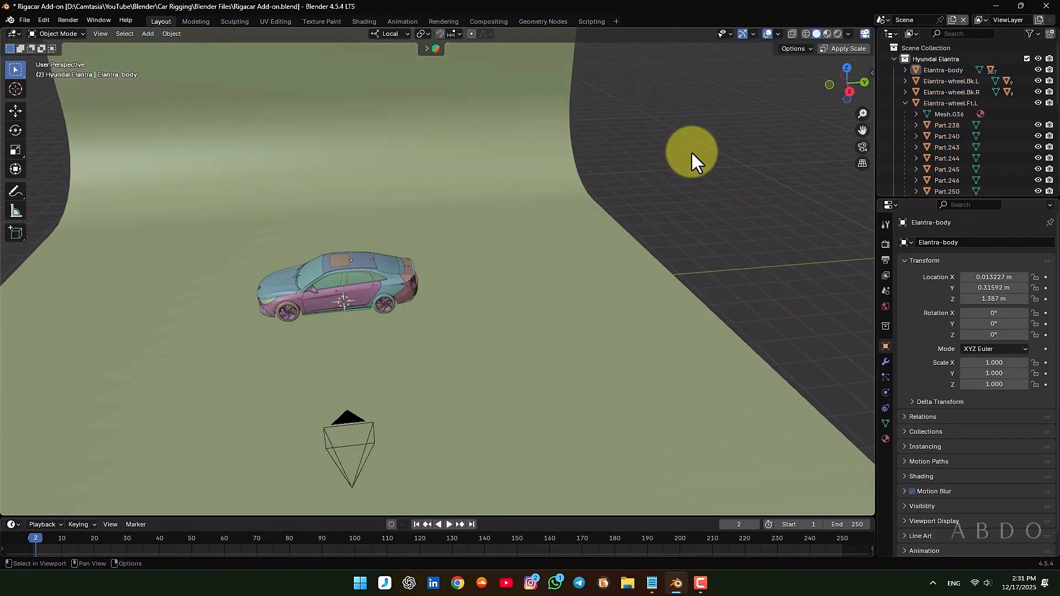
{"action": "left_click", "coordinate": [905, 102]}
Check the named parent objects one by one, from Elantra-body through Elantra-wheelbrake.Ft.R, and save the file
{"action": "left_click", "coordinate": [934, 72]}
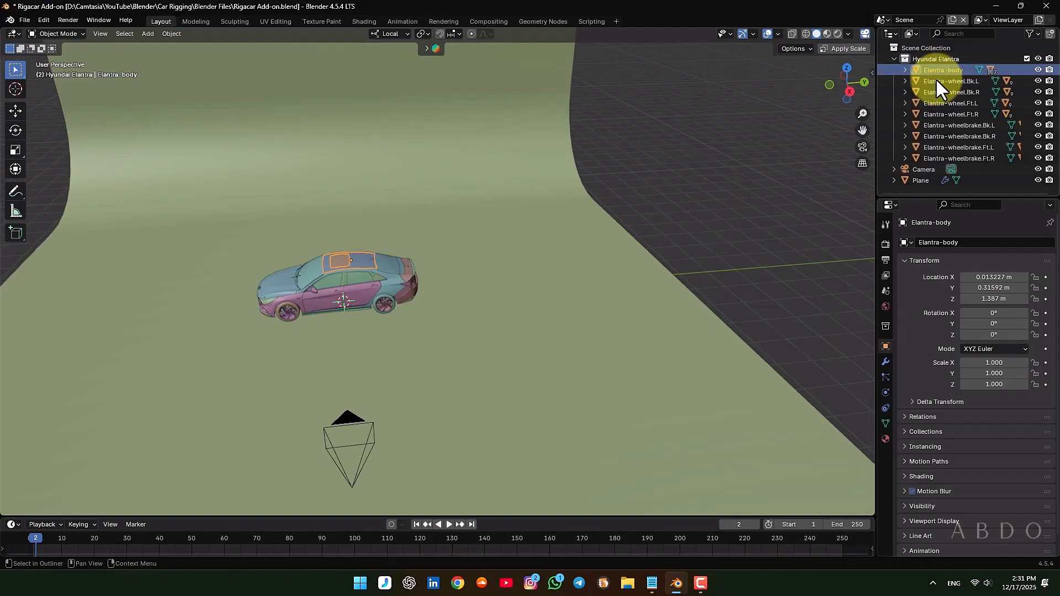
{"action": "left_click", "coordinate": [937, 82]}
{"action": "left_click", "coordinate": [937, 92]}
{"action": "left_click", "coordinate": [936, 104]}
{"action": "left_click", "coordinate": [936, 114]}
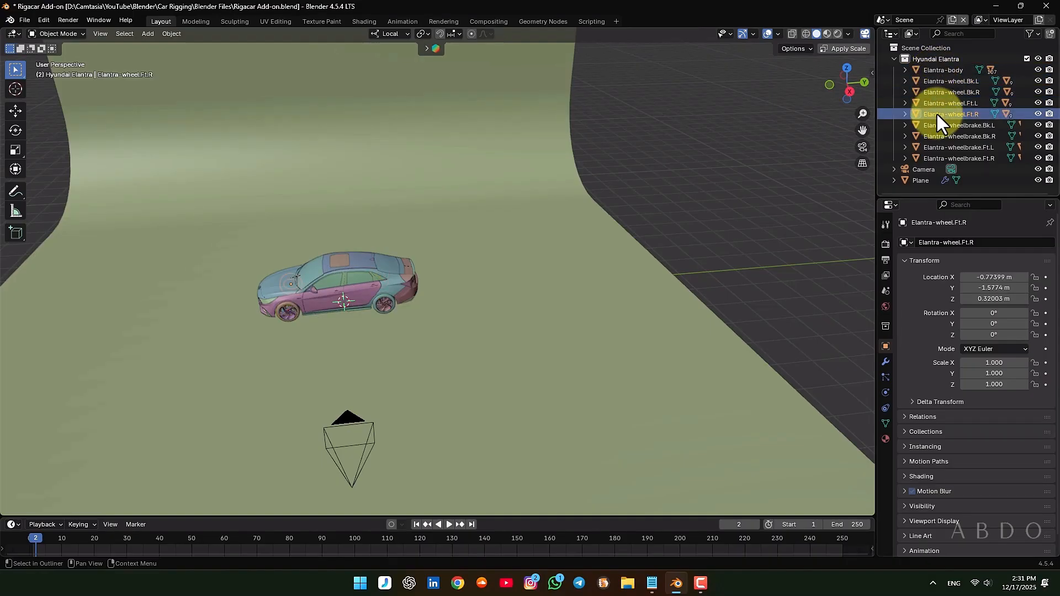
{"action": "left_click", "coordinate": [936, 123]}
{"action": "left_click", "coordinate": [939, 137]}
{"action": "left_click", "coordinate": [939, 147]}
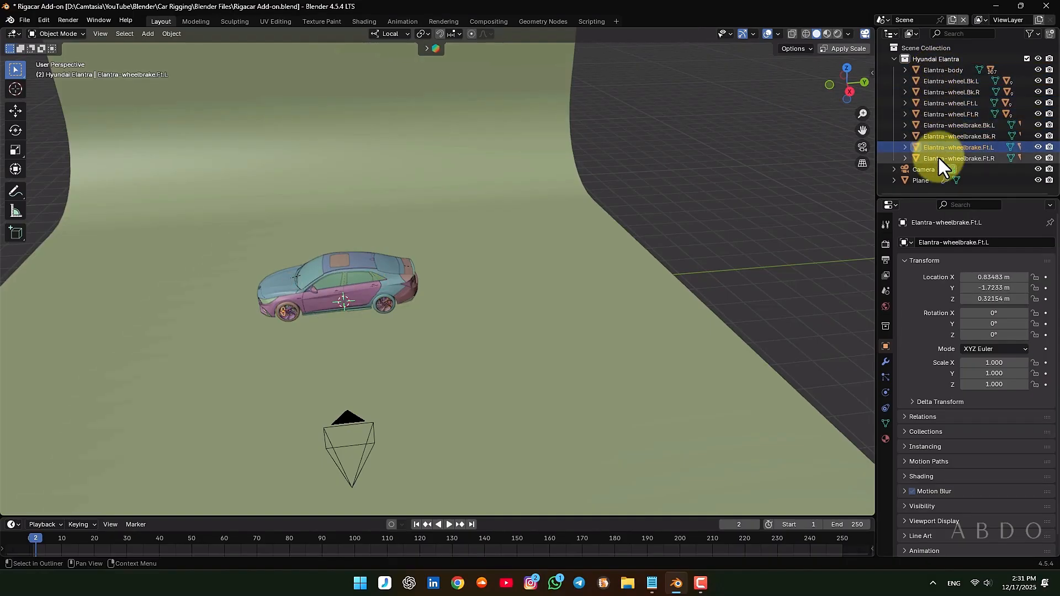
{"action": "left_click", "coordinate": [937, 159]}
{"action": "left_click", "coordinate": [653, 160]}
{"action": "scroll", "coordinate": [304, 284], "scroll_direction": "up", "scroll_amount": 4}
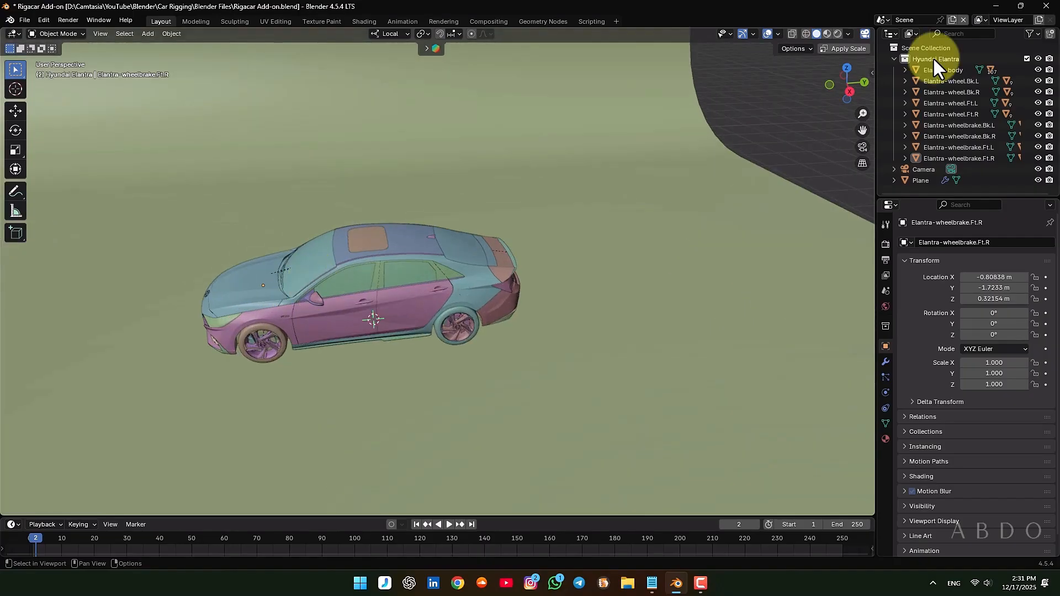
Select all objects of the Hyundai Elantra collection and isolate them in Local View
{"action": "left_click", "coordinate": [894, 58]}
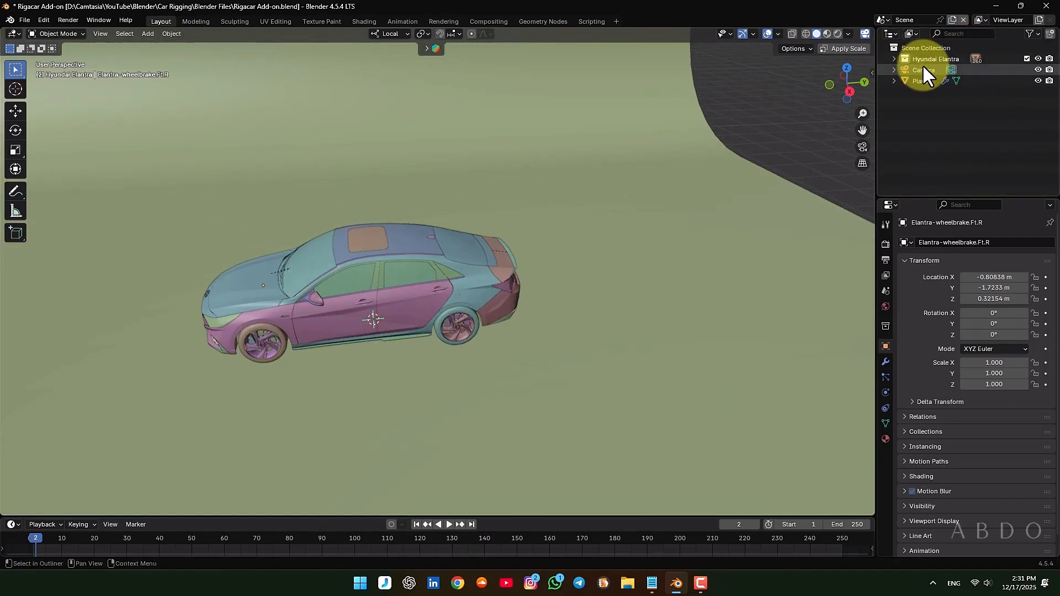
{"action": "left_click", "coordinate": [904, 61]}
{"action": "double_click", "coordinate": [903, 61]}
{"action": "key", "text": "KP_Divide"}
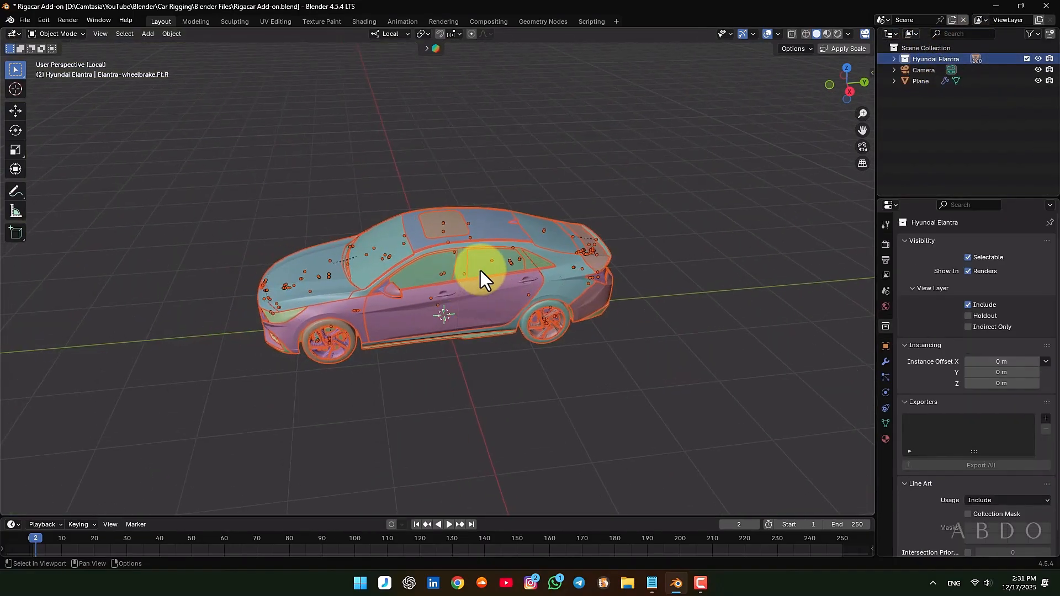
{"action": "middle_click_drag", "start_coordinate": [480, 271], "coordinate": [462, 207]}
Display the deselected car in wireframe from the right orthographic view
{"action": "left_click", "coordinate": [807, 35]}
{"action": "left_click", "coordinate": [505, 132]}
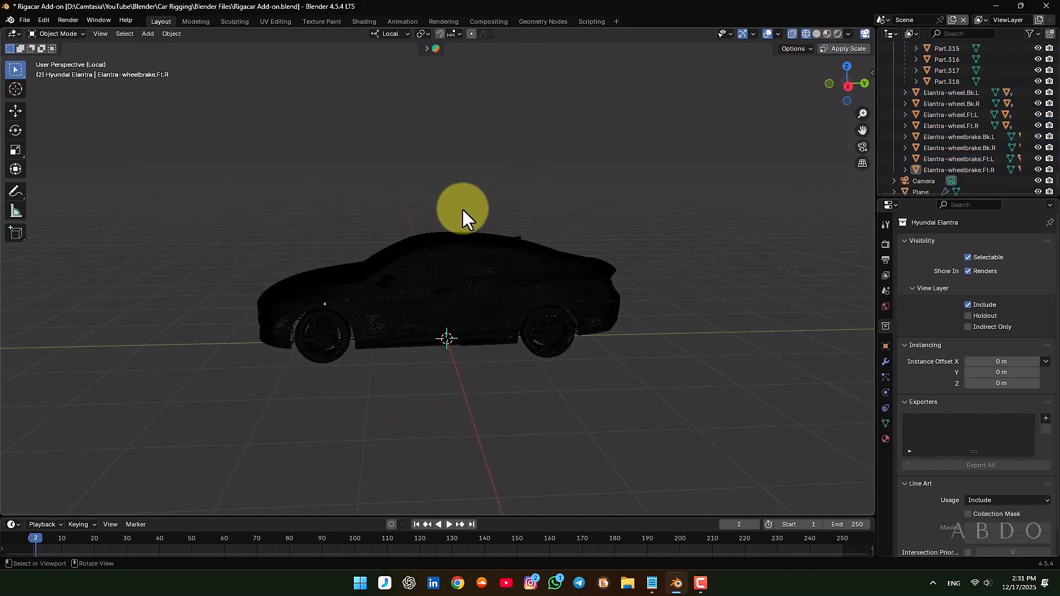
{"action": "left_click", "coordinate": [848, 86]}
Select all car objects and add a Car (deformation rig) armature for them
{"action": "key", "text": "a"}
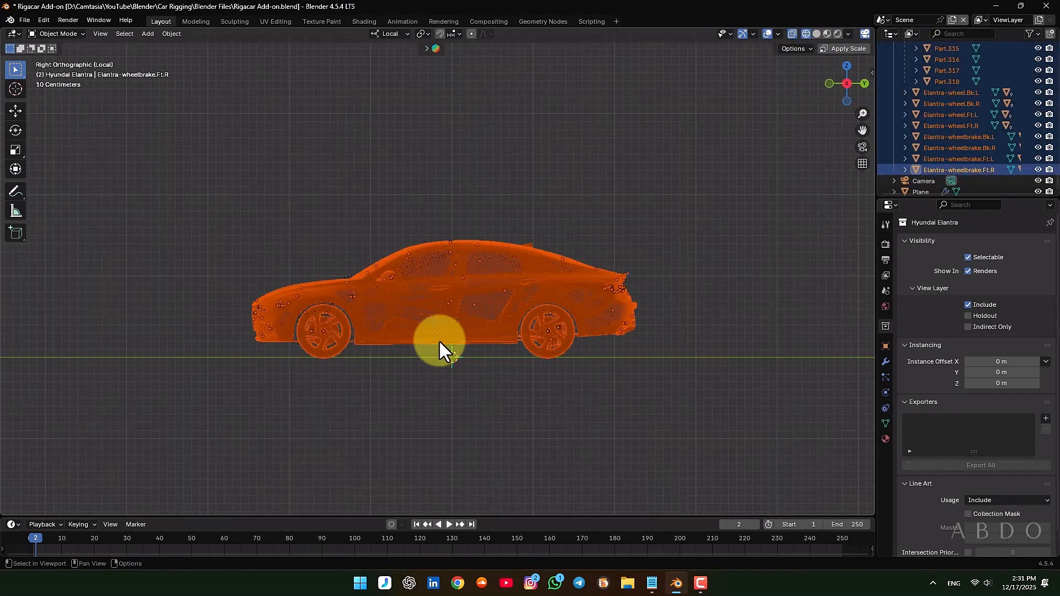
{"action": "middle_click_drag", "start_coordinate": [376, 356], "coordinate": [402, 334], "text": "shift"}
{"action": "scroll", "coordinate": [446, 290], "scroll_direction": "up", "scroll_amount": 2}
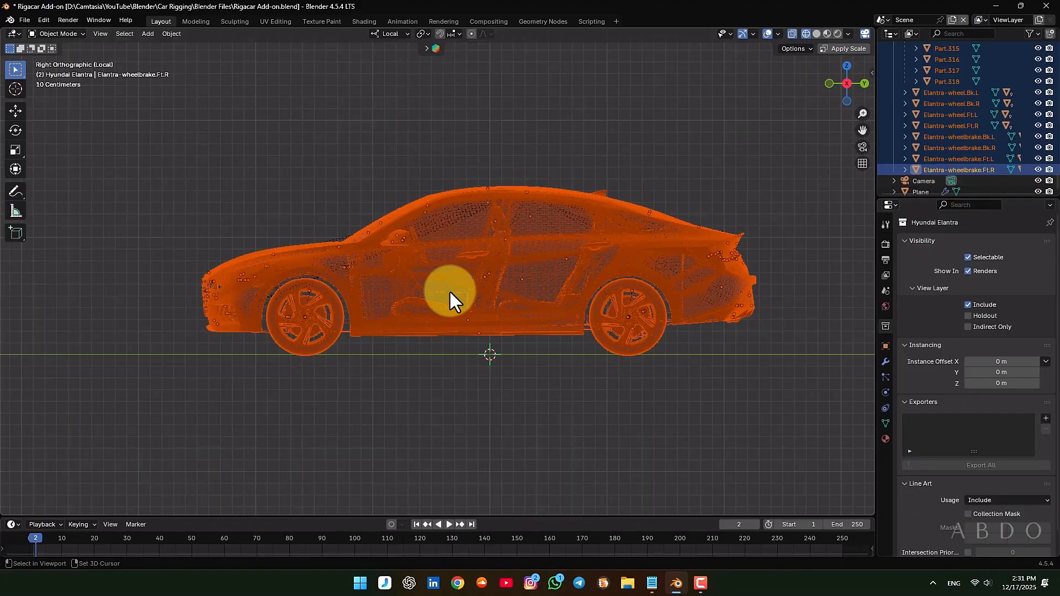
{"action": "key", "text": "shift+a"}
{"action": "mouse_move", "coordinate": [434, 398]}
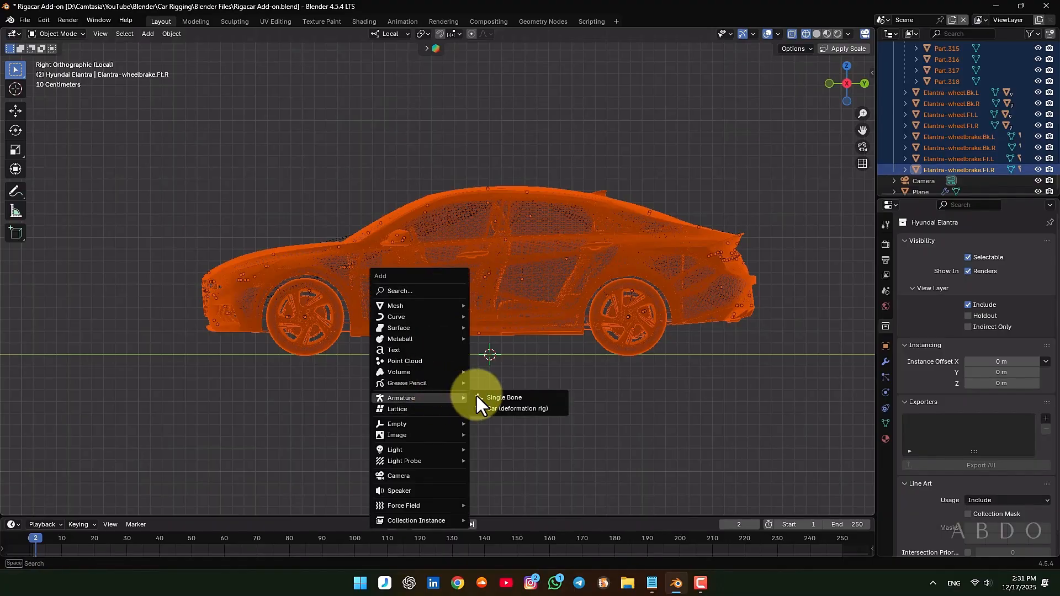
{"action": "left_click", "coordinate": [509, 407]}
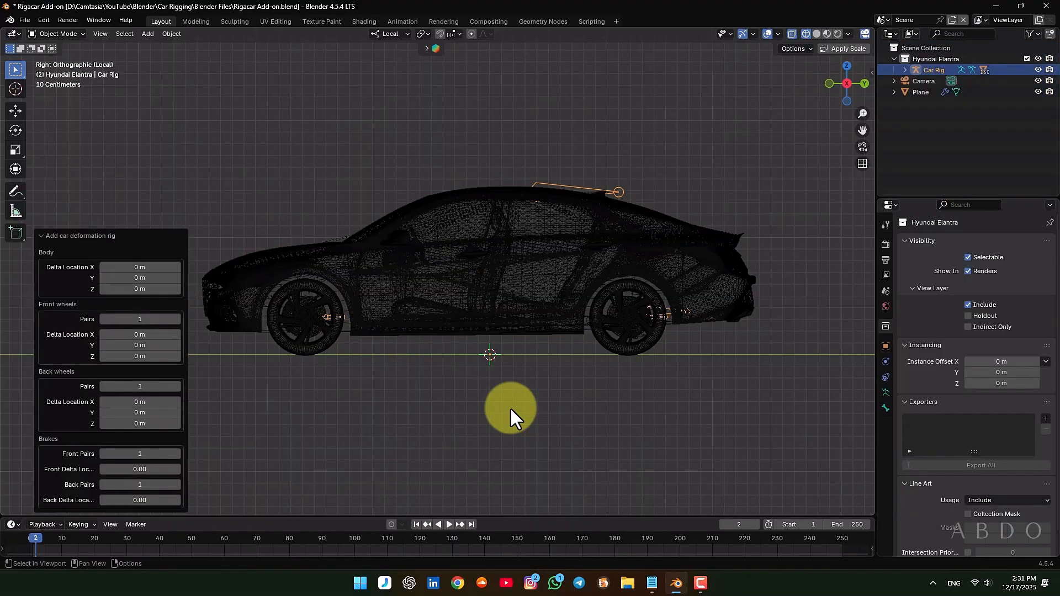
Set the deformation rig's body delta location Z to -1.2 m, lowering the body bone to the car's underside
{"action": "scroll", "coordinate": [611, 203], "scroll_direction": "up", "scroll_amount": 5}
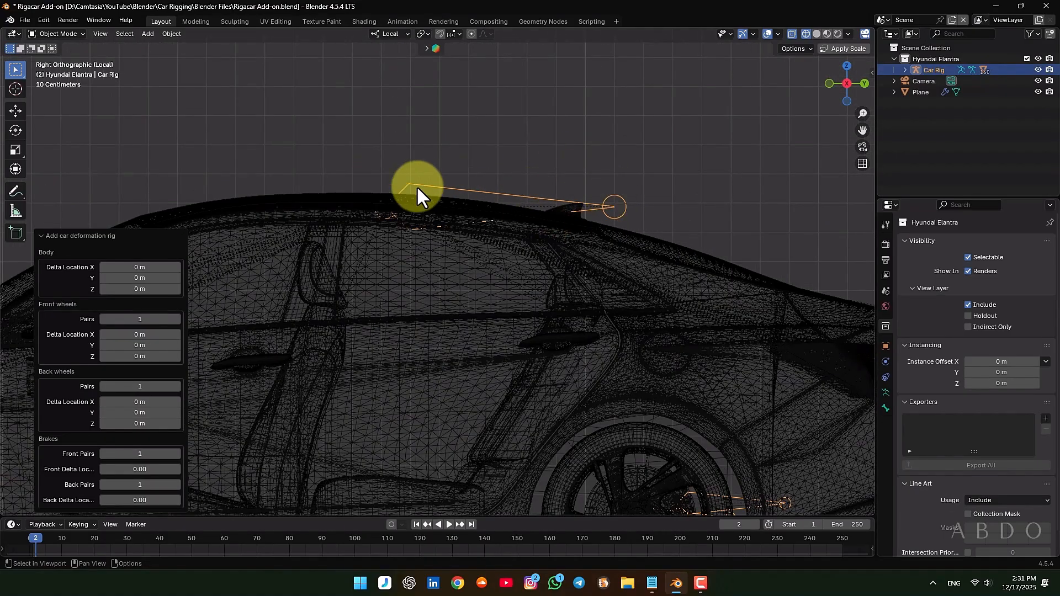
{"action": "scroll", "coordinate": [407, 201], "scroll_direction": "down", "scroll_amount": 5}
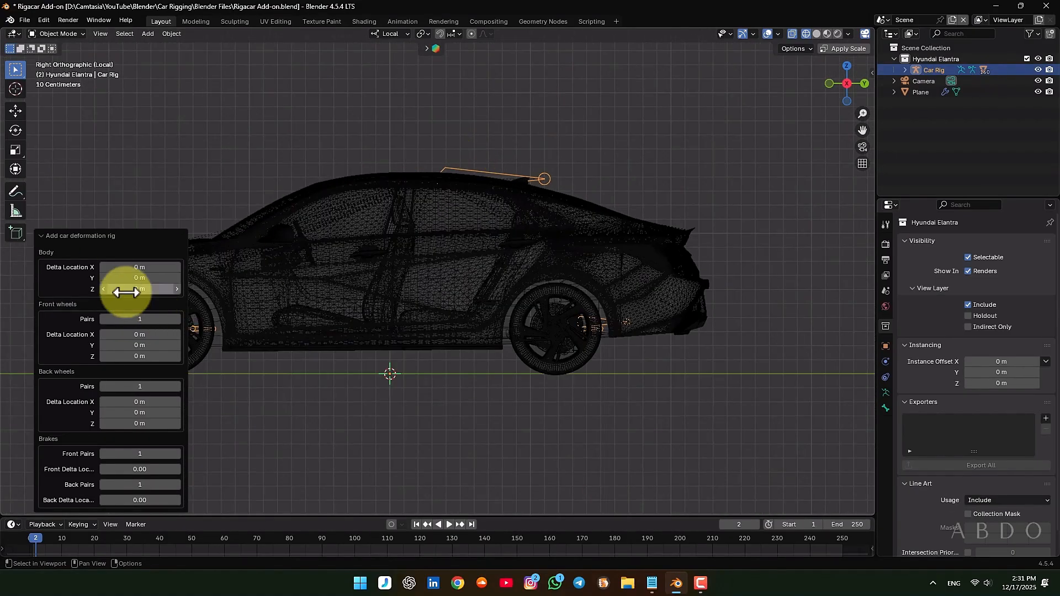
{"action": "mouse_move", "coordinate": [123, 289]}
{"action": "left_mouse_down"}
{"action": "mouse_move", "coordinate": [147, 293]}
{"action": "mouse_move", "coordinate": [108, 300]}
{"action": "mouse_move", "coordinate": [930, 302]}
{"action": "mouse_move", "coordinate": [129, 295]}
{"action": "left_mouse_up"}
{"action": "scroll", "coordinate": [434, 349], "scroll_direction": "up", "scroll_amount": 20}
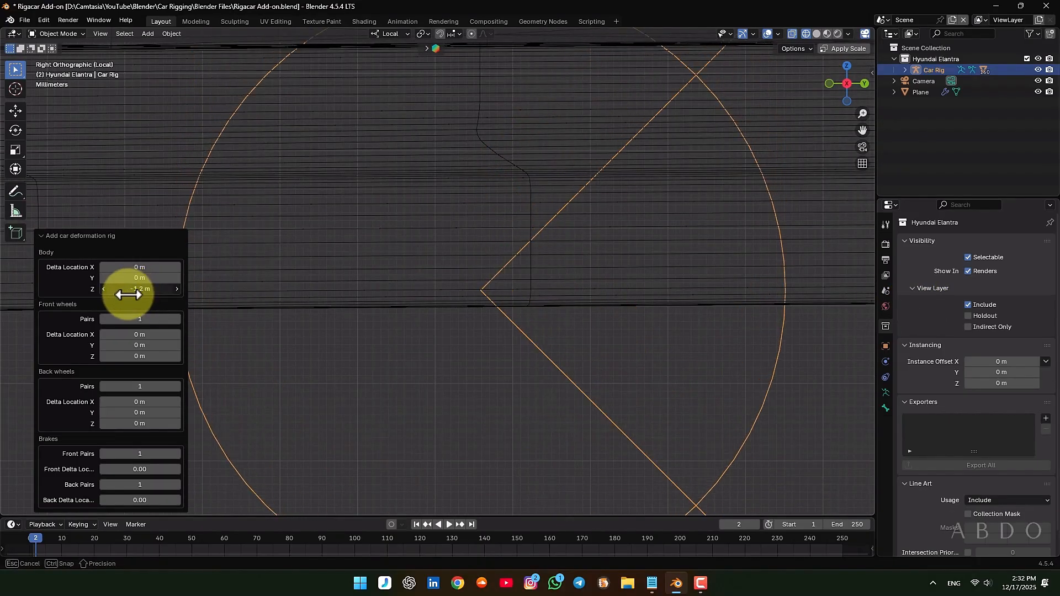
{"action": "left_click_drag", "start_coordinate": [128, 295], "coordinate": [127, 295]}
{"action": "scroll", "coordinate": [539, 283], "scroll_direction": "down", "scroll_amount": 10}
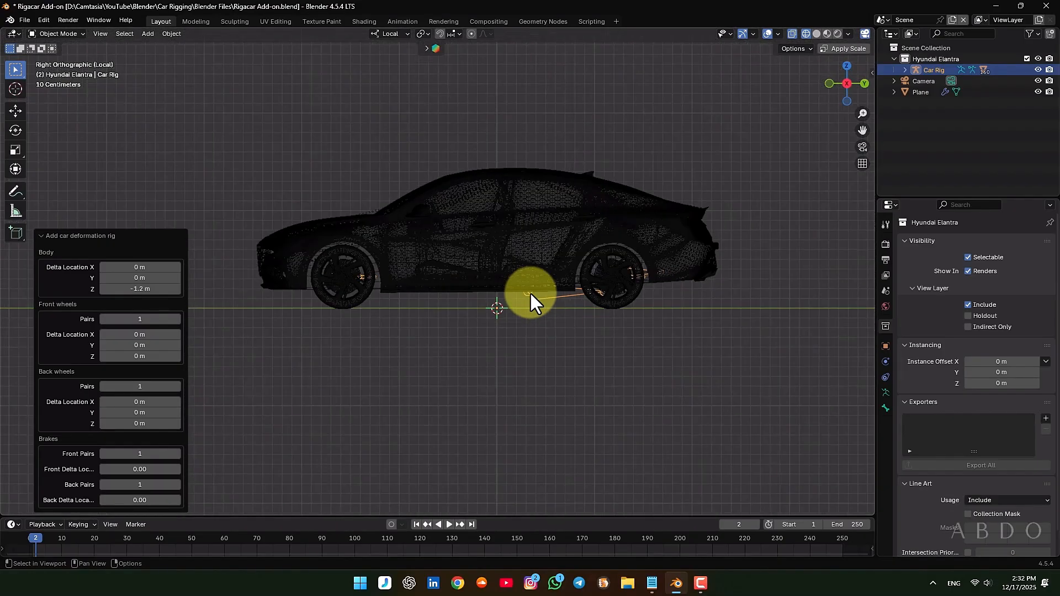
Return to solid shading and generate the Rigacar animation rig from the deformation rig
{"action": "middle_click_drag", "start_coordinate": [529, 292], "coordinate": [492, 327], "text": "shift"}
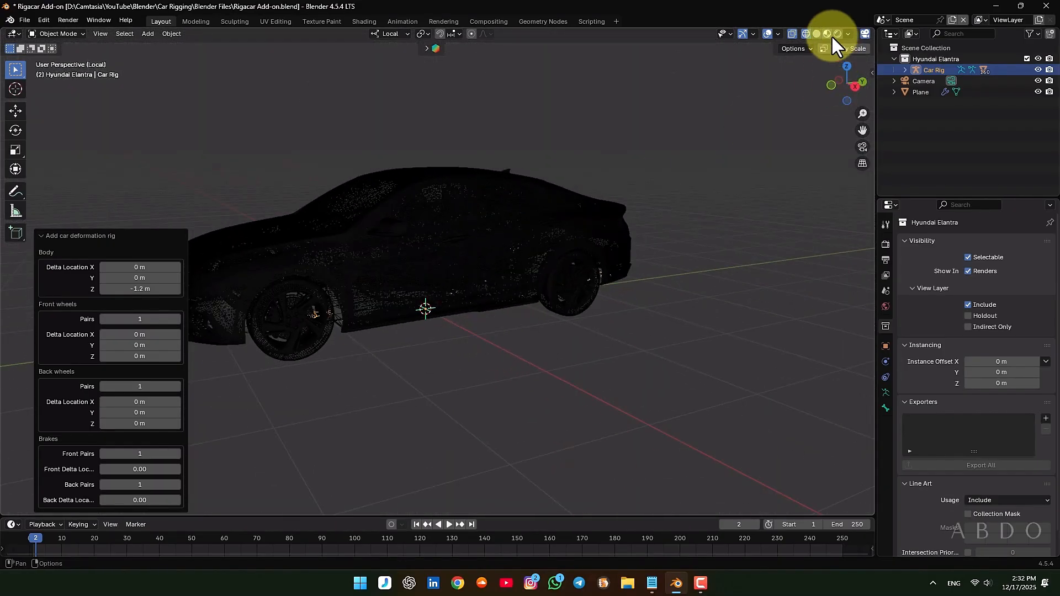
{"action": "left_click", "coordinate": [817, 34]}
{"action": "scroll", "coordinate": [484, 309], "scroll_direction": "down", "scroll_amount": 2}
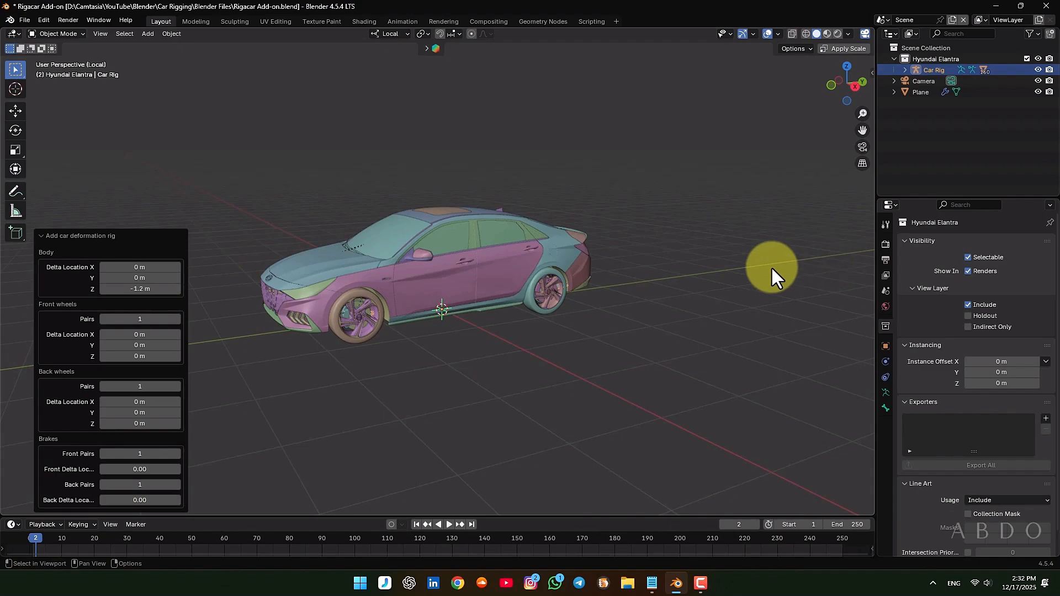
{"action": "key", "text": "n"}
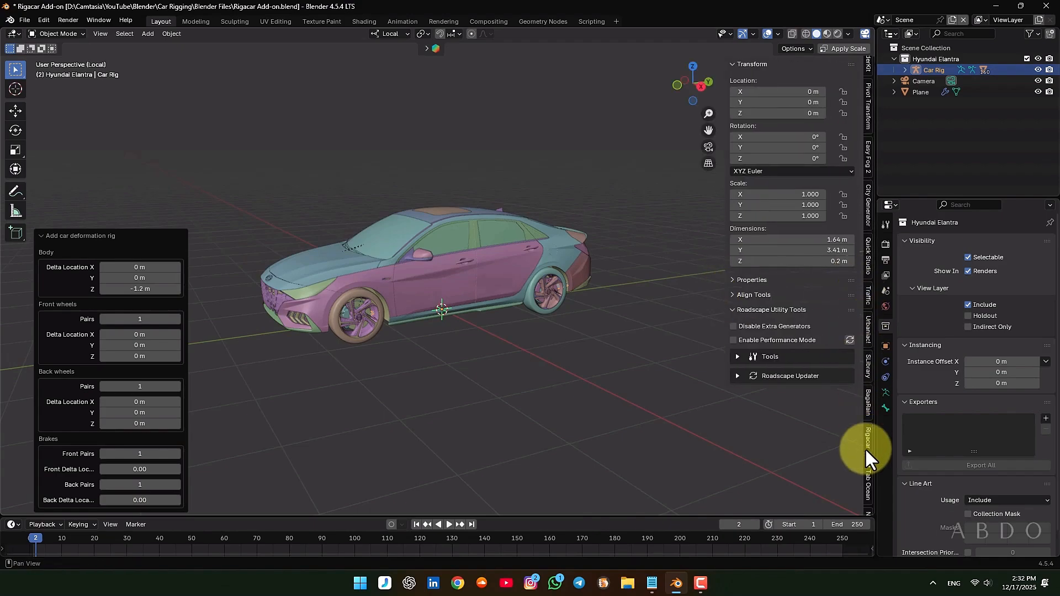
{"action": "left_click", "coordinate": [867, 447]}
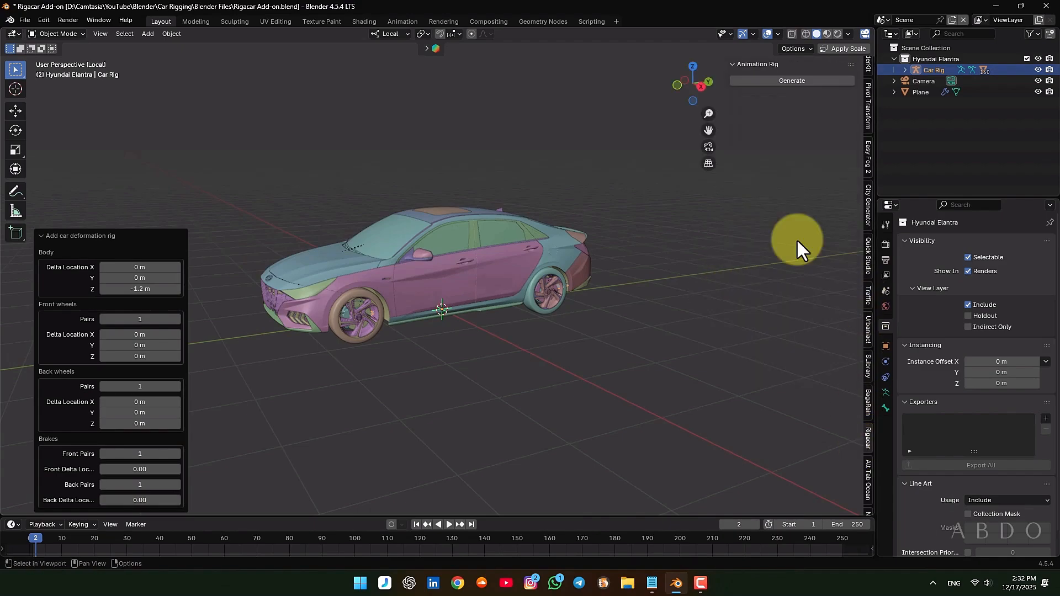
{"action": "left_click", "coordinate": [800, 79]}
Move the Suspension control above the roof by about -0.04 m in X, -0.04 m in Y and 0.09 m in Z
{"action": "middle_click_drag", "start_coordinate": [420, 326], "coordinate": [438, 223]}
{"action": "left_click", "coordinate": [366, 170]}
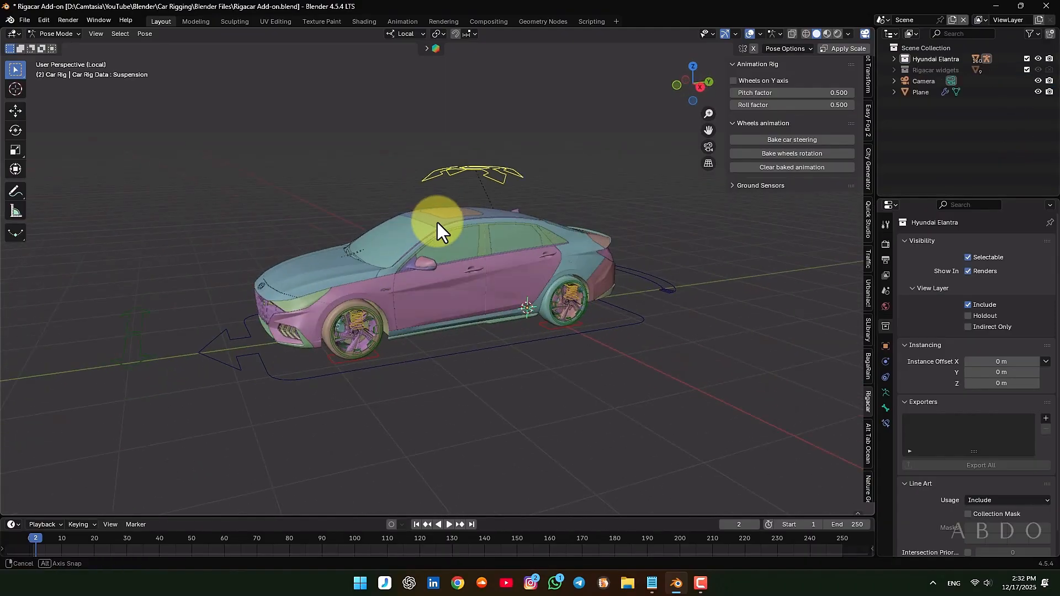
{"action": "mouse_move", "coordinate": [454, 186]}
{"action": "left_mouse_down"}
{"action": "mouse_move", "coordinate": [478, 173]}
{"action": "mouse_move", "coordinate": [466, 167]}
{"action": "mouse_move", "coordinate": [455, 182]}
{"action": "left_mouse_up"}
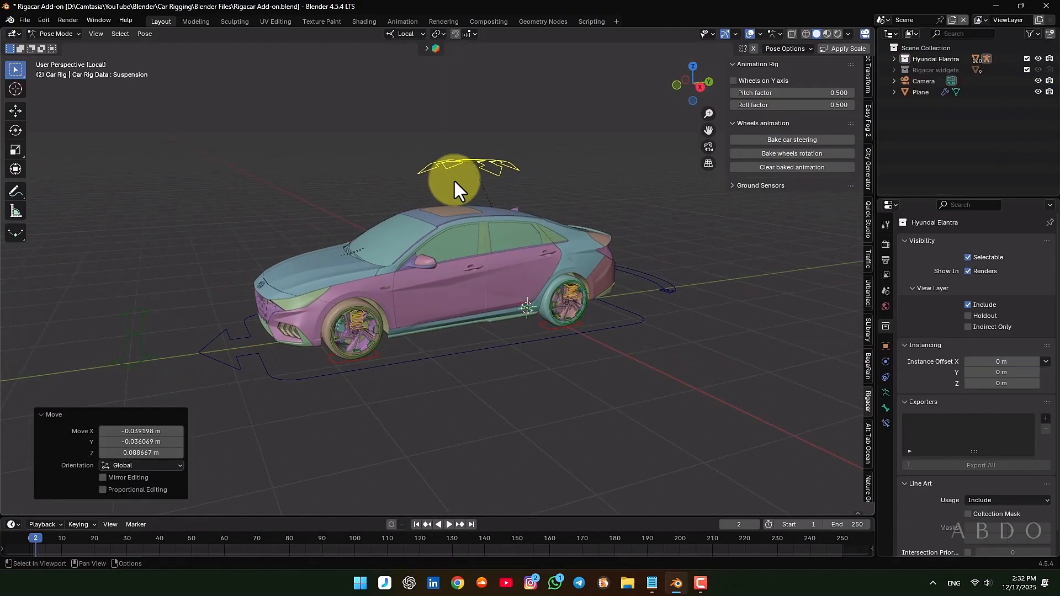
Try moving the green control in front of the car and rotating the Drift control behind it, cancelling both transforms
{"action": "left_click_drag", "start_coordinate": [134, 343], "coordinate": [226, 102]}
{"action": "right_click", "coordinate": [178, 167]}
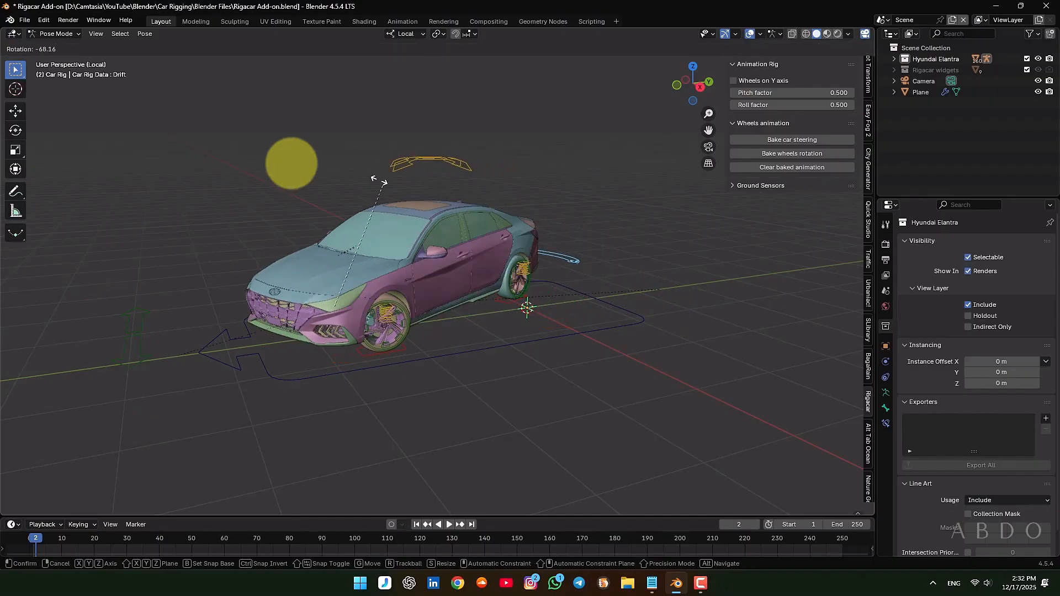
{"action": "right_click", "coordinate": [595, 225]}
Activate the Move tool and test the Drift control again with a cancelled rotation
{"action": "middle_click_drag", "start_coordinate": [595, 224], "coordinate": [509, 344]}
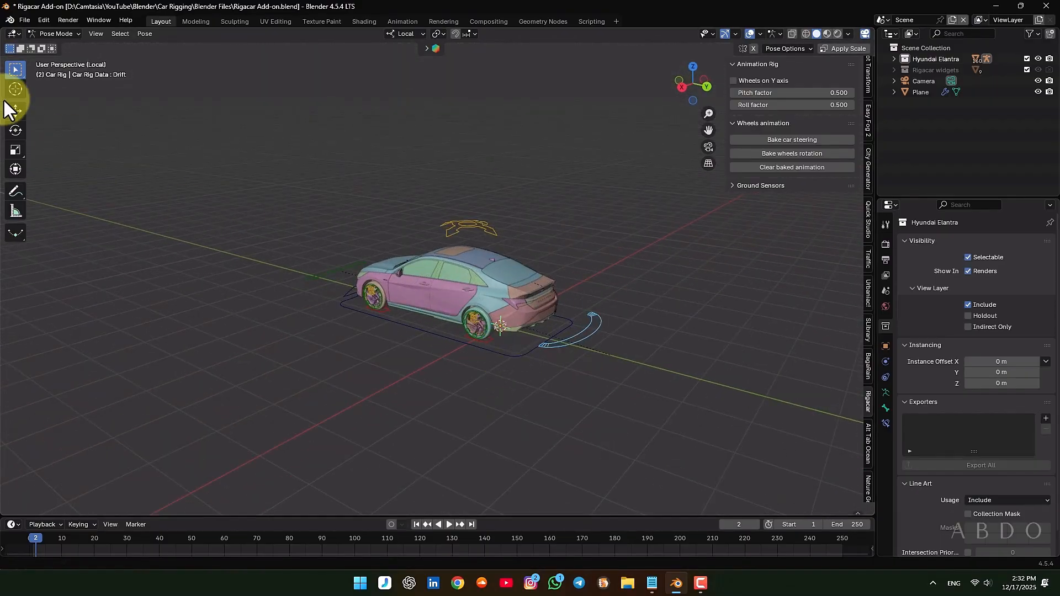
{"action": "scroll", "coordinate": [561, 330], "scroll_direction": "up", "scroll_amount": 2}
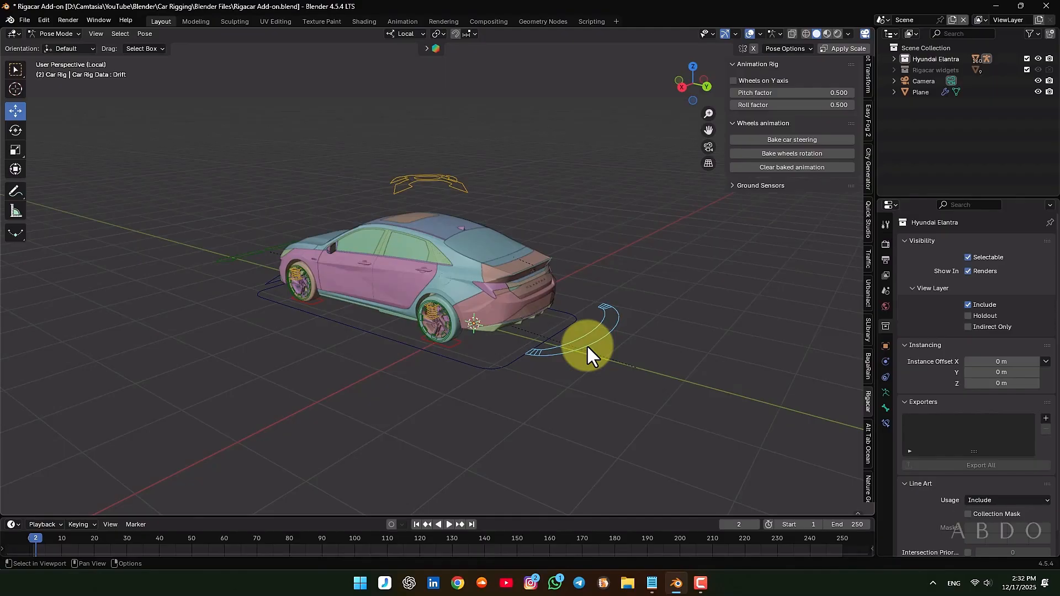
{"action": "key", "text": "r"}
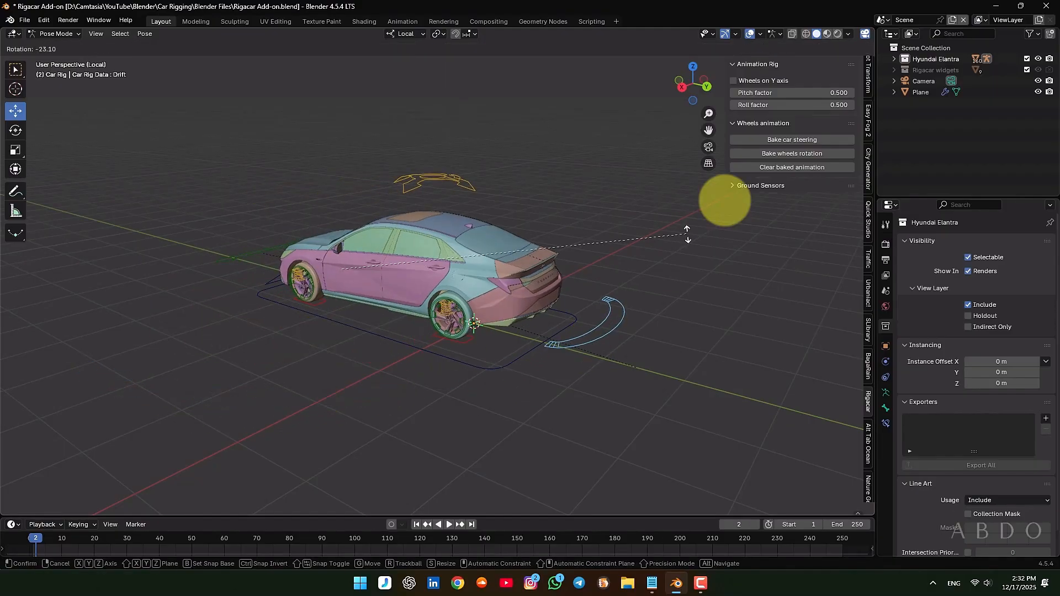
{"action": "right_click", "coordinate": [557, 193]}
Enable Wheels on Y axis and test the wheels by moving the Root control along the Y axis
{"action": "middle_click_drag", "start_coordinate": [517, 332], "coordinate": [404, 387]}
{"action": "left_click", "coordinate": [754, 81]}
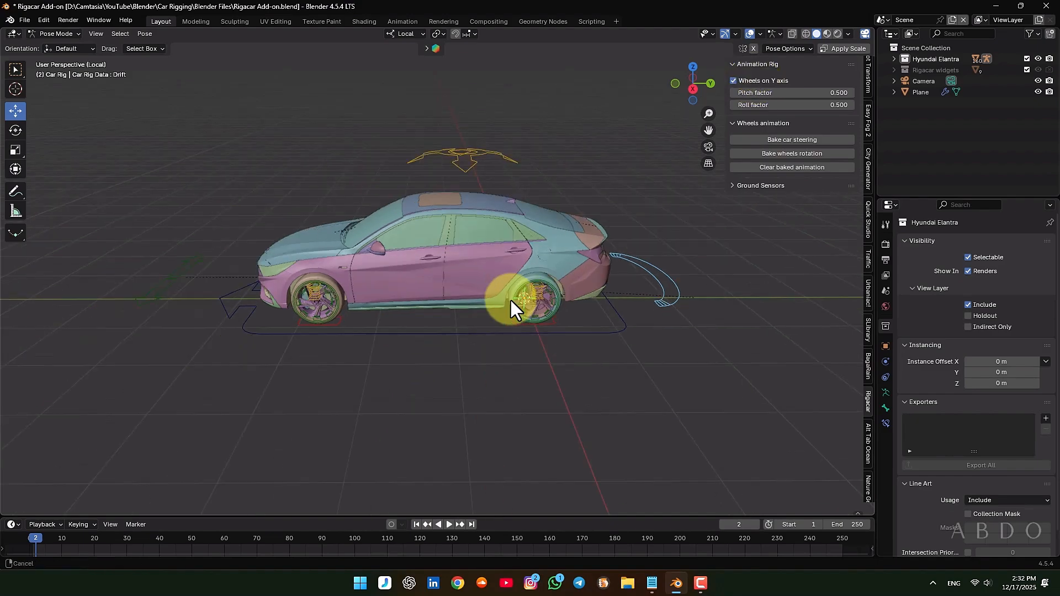
{"action": "middle_click_drag", "start_coordinate": [512, 300], "coordinate": [459, 330]}
{"action": "left_click", "coordinate": [460, 329]}
{"action": "mouse_move", "coordinate": [551, 287]}
{"action": "left_mouse_down"}
{"action": "mouse_move", "coordinate": [478, 300]}
{"action": "mouse_move", "coordinate": [556, 293]}
{"action": "left_mouse_up"}
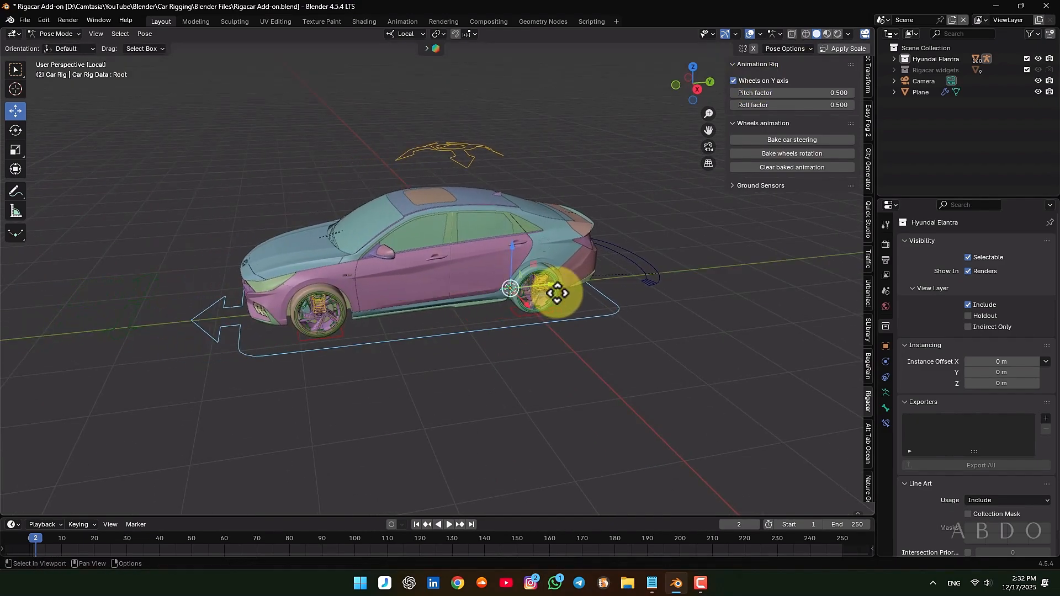
{"action": "middle_click_drag", "start_coordinate": [556, 293], "coordinate": [631, 326]}
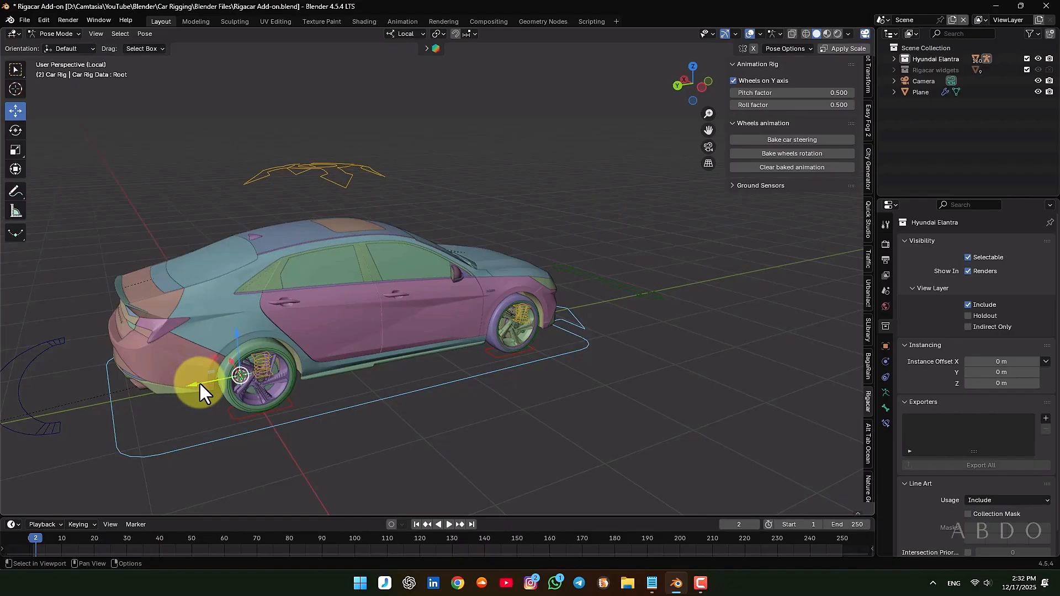
{"action": "left_click_drag", "start_coordinate": [200, 383], "coordinate": [303, 372]}
Try moving the rear left wheel's WheelDamper.Bk.L control vertically and the red ground control beneath that wheel, cancelling the transforms
{"action": "middle_click_drag", "start_coordinate": [304, 371], "coordinate": [575, 307]}
{"action": "left_click", "coordinate": [568, 280]}
{"action": "scroll", "coordinate": [571, 280], "scroll_direction": "up", "scroll_amount": 3}
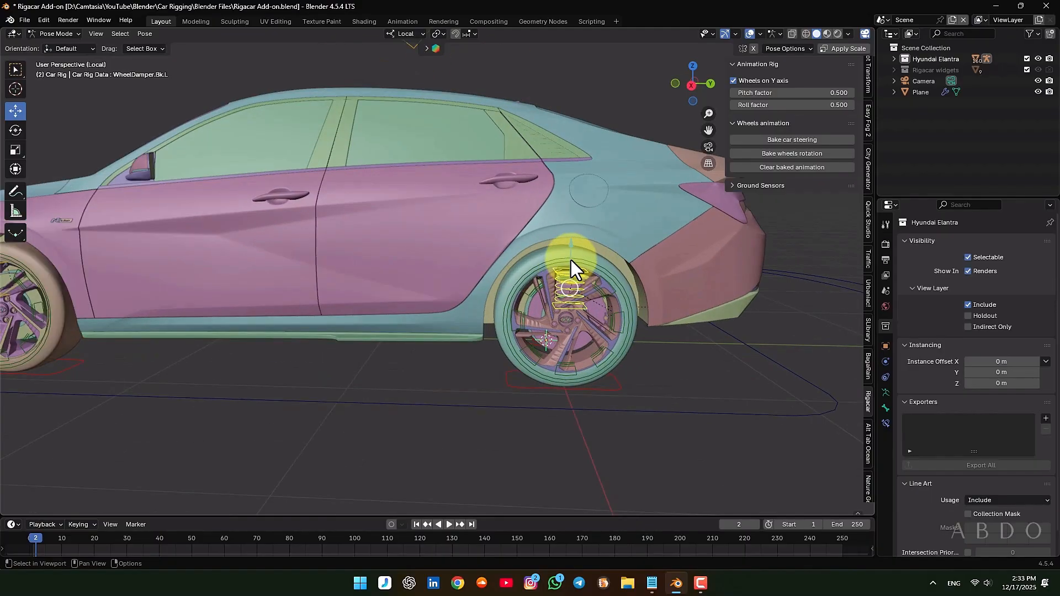
{"action": "key", "text": "g"}
{"action": "key", "text": "z"}
{"action": "right_click", "coordinate": [559, 272]}
{"action": "mouse_move", "coordinate": [561, 269]}
{"action": "left_mouse_down"}
{"action": "mouse_move", "coordinate": [568, 249]}
{"action": "mouse_move", "coordinate": [568, 278]}
{"action": "left_mouse_up"}
{"action": "left_click", "coordinate": [535, 386]}
{"action": "right_click", "coordinate": [568, 279]}
Select the Drift control behind the car and view the whole rig
{"action": "scroll", "coordinate": [490, 339], "scroll_direction": "down", "scroll_amount": 4}
{"action": "left_click", "coordinate": [658, 312]}
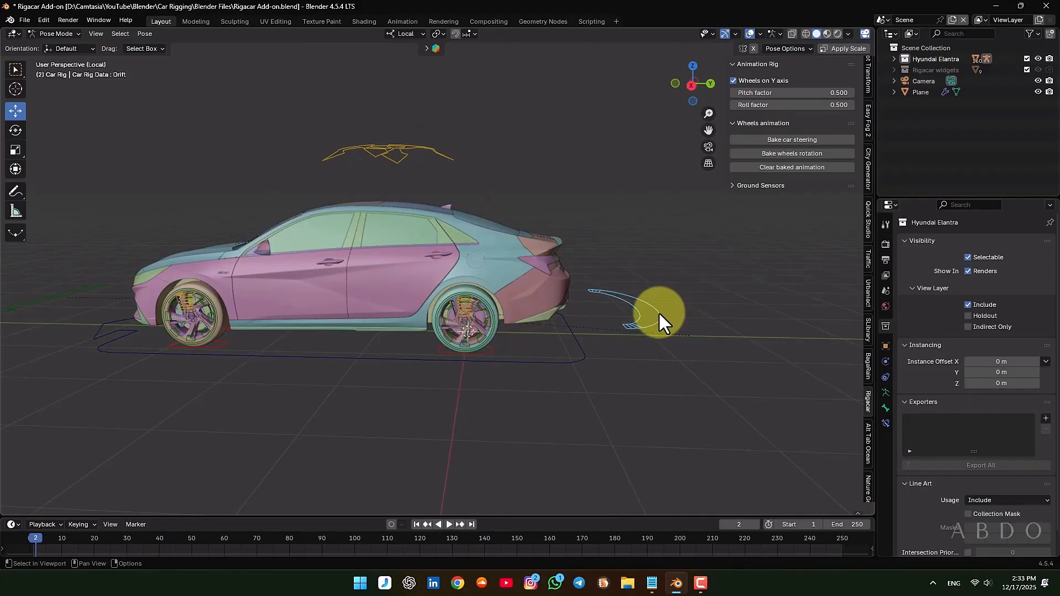
{"action": "middle_click_drag", "start_coordinate": [313, 178], "coordinate": [498, 322]}
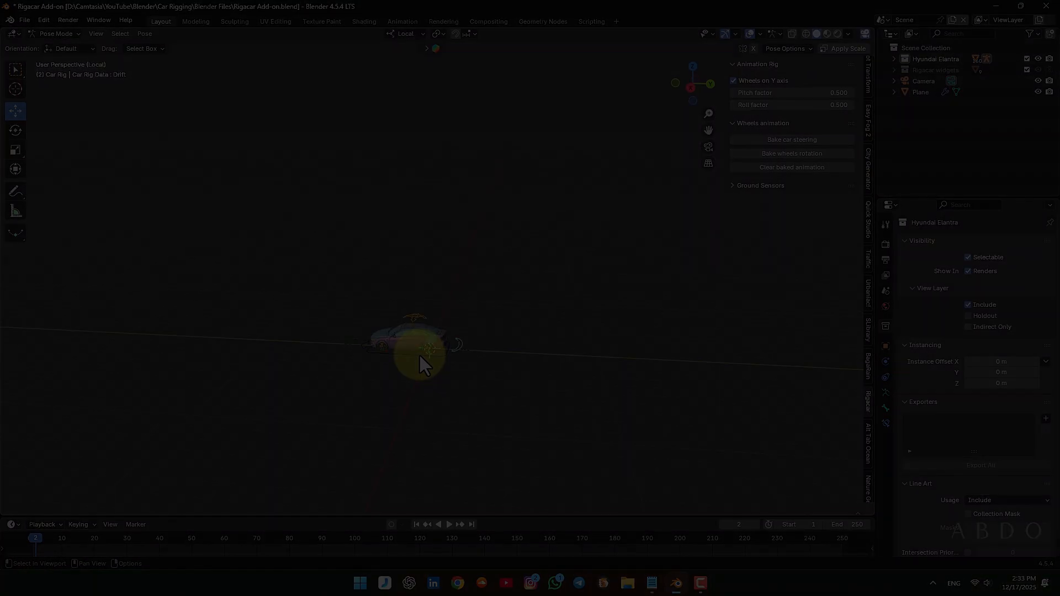